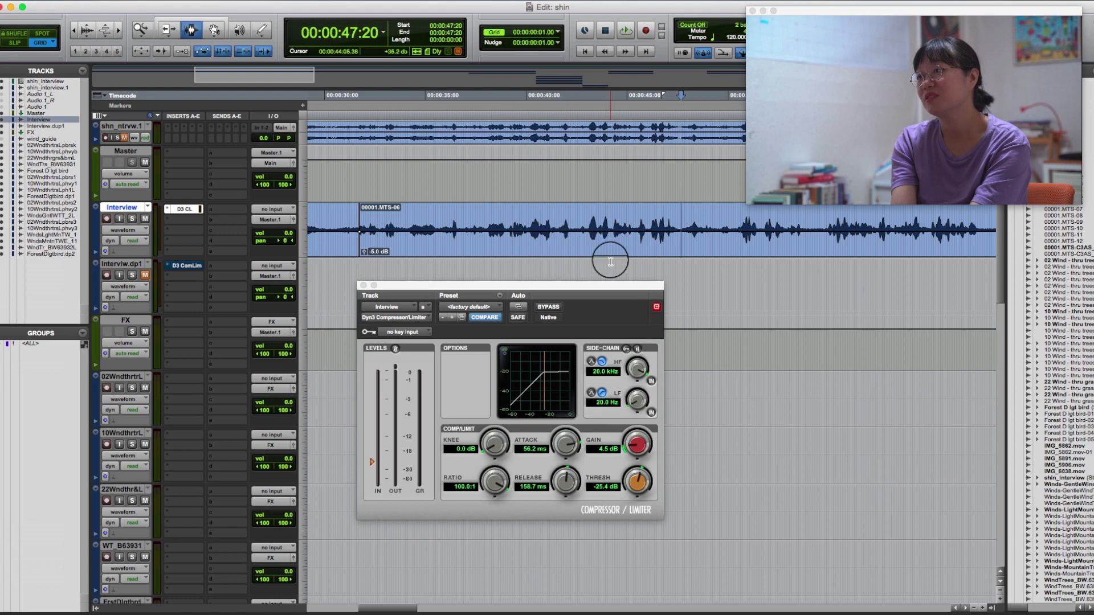
Bypass the compressor on the Interview track and insert a mono Dyn3 Expander/Gate in its second slot, keeping the waveform uncovered.
left_click(188, 209, "super")
left_click(188, 220)
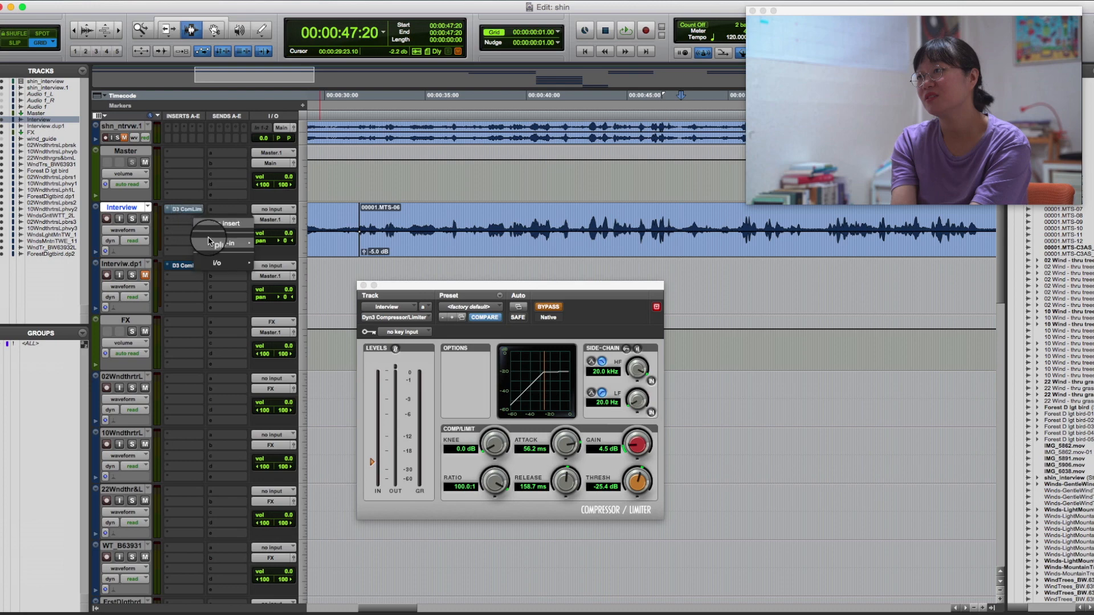
mouse_move(214, 245)
mouse_move(298, 257)
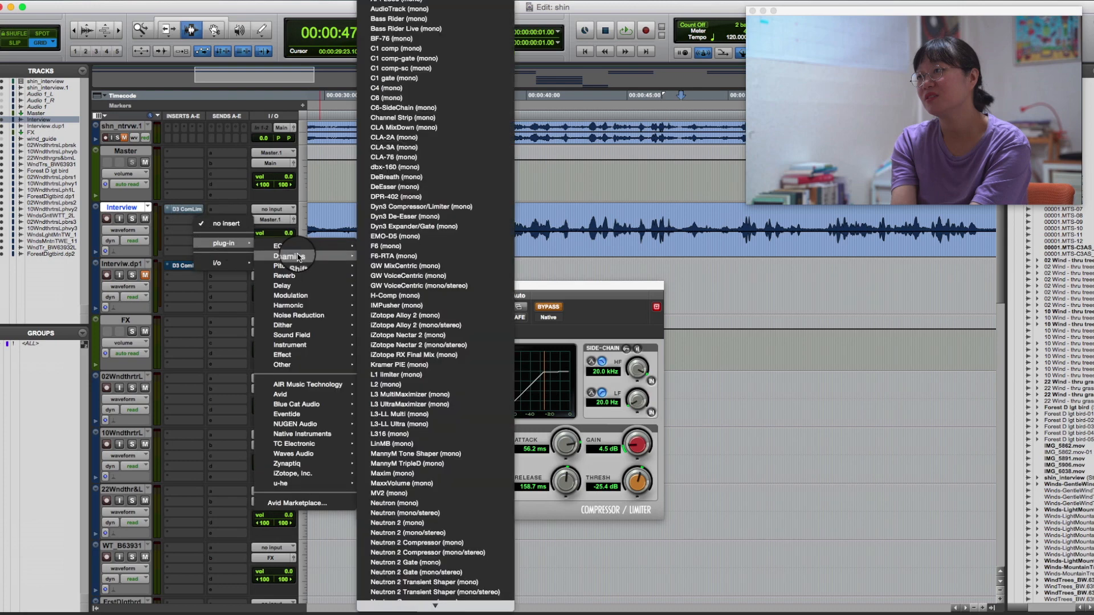
left_click(438, 227)
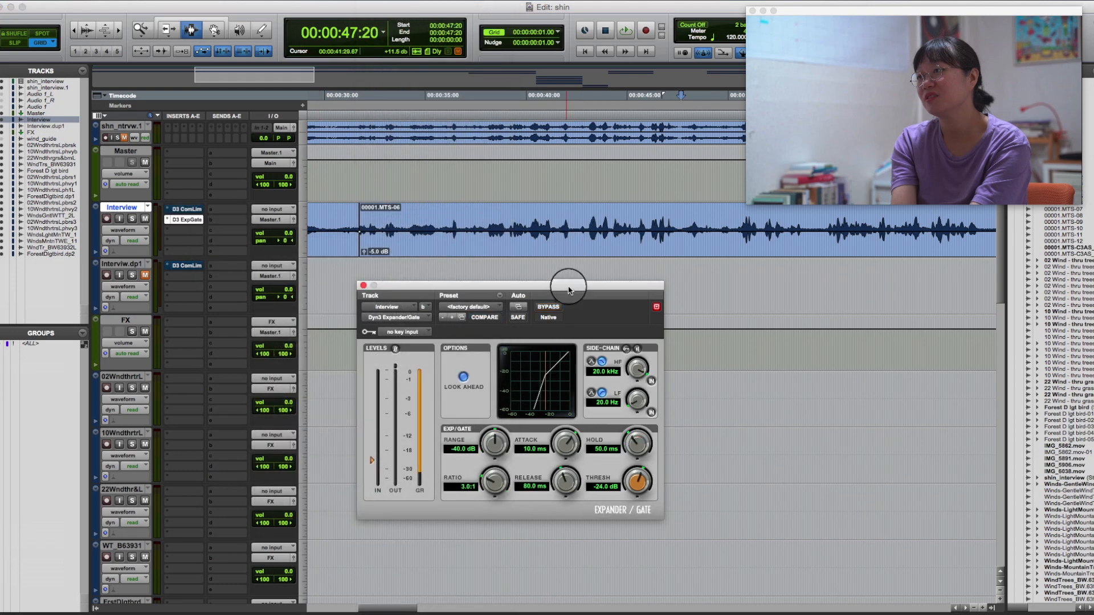
left_click_drag(569, 285, 651, 271)
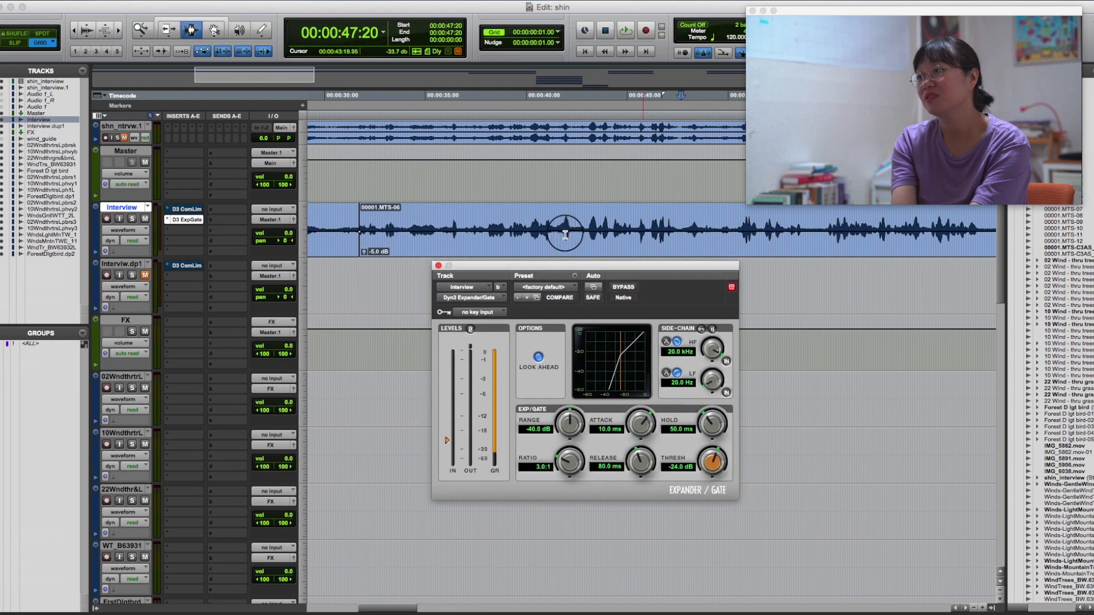
Play the Interview clip and raise the expander/gate threshold to -10.2 dB during playback.
left_click(484, 218)
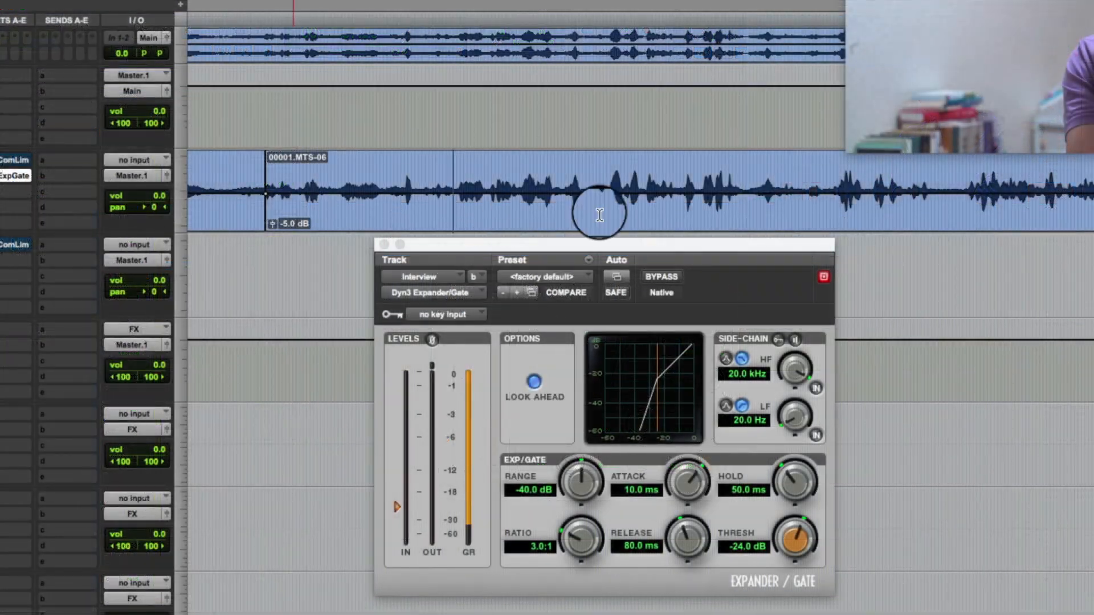
key("space")
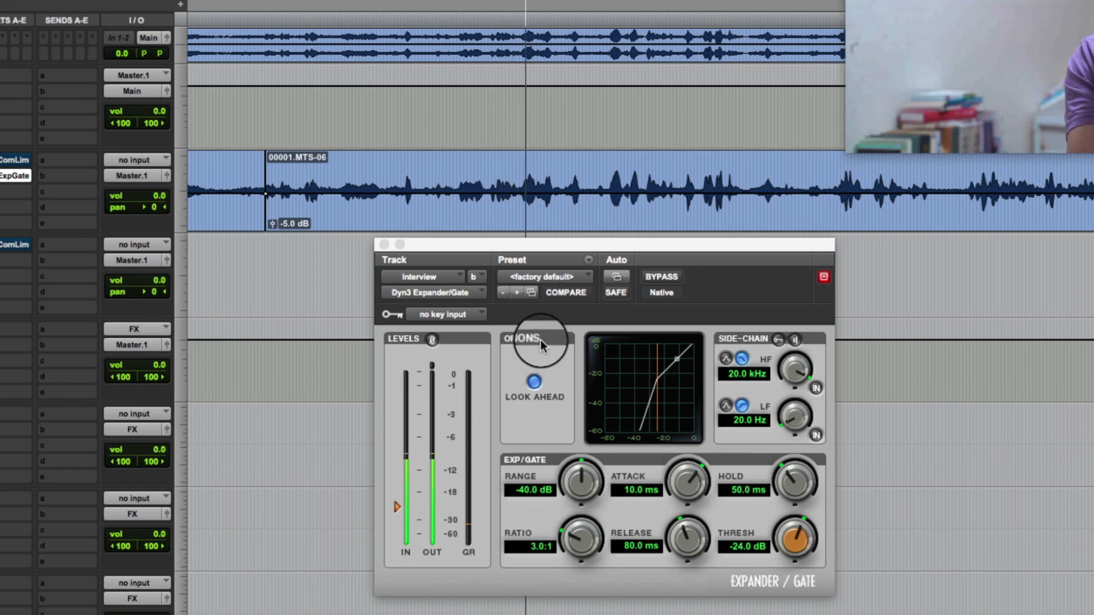
left_click_drag(398, 507, 400, 461)
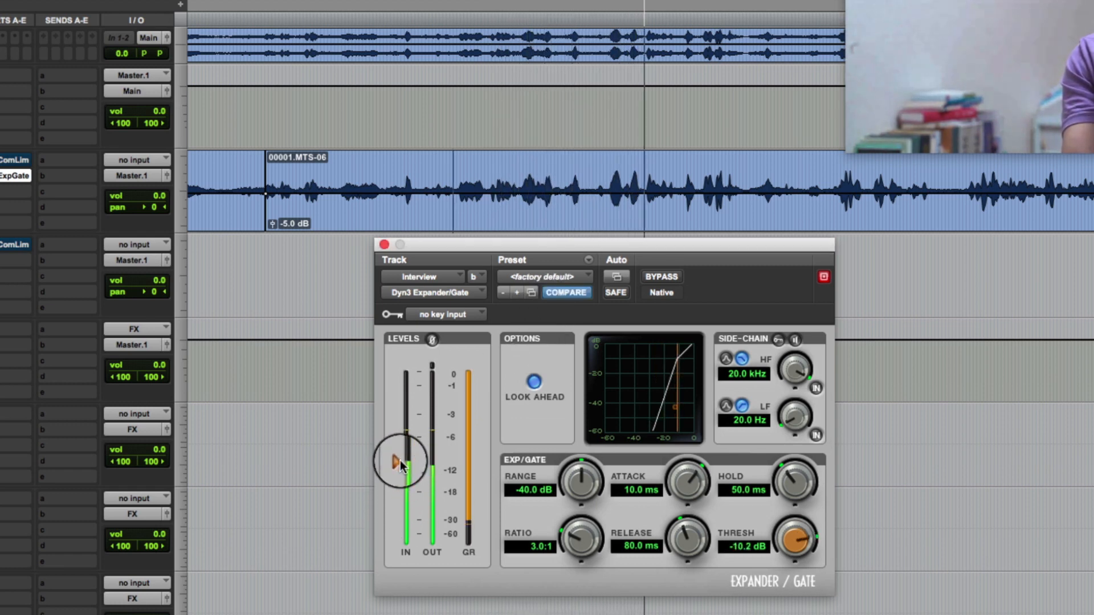
key("space")
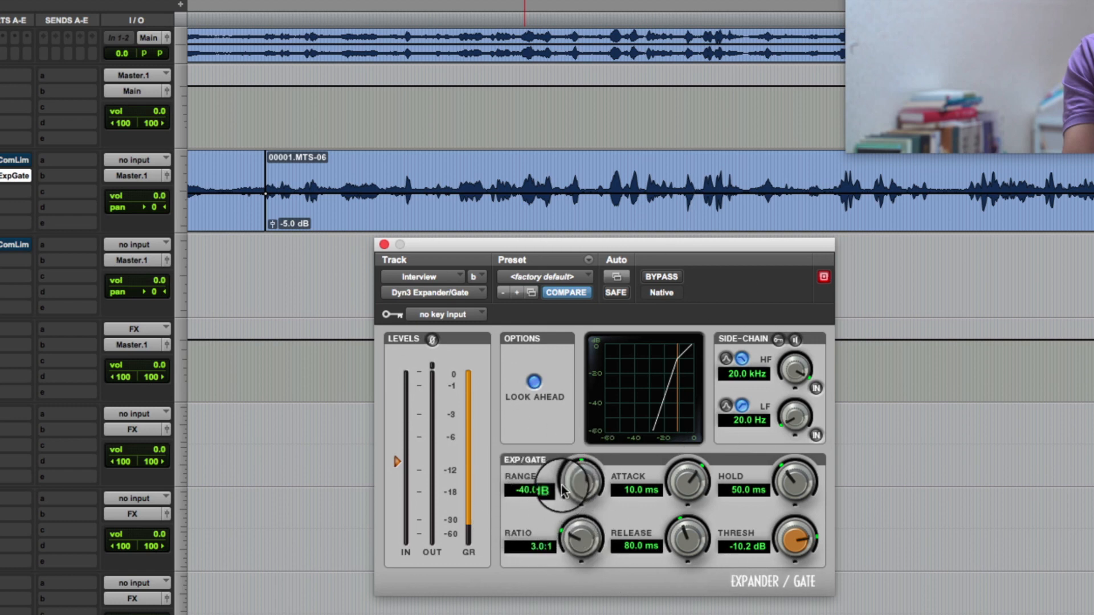
Set the expander/gate range to -11.6 dB and adjust its threshold to -11.2 dB while the Interview clip plays.
left_click_drag(548, 507, 595, 403)
left_click(396, 185)
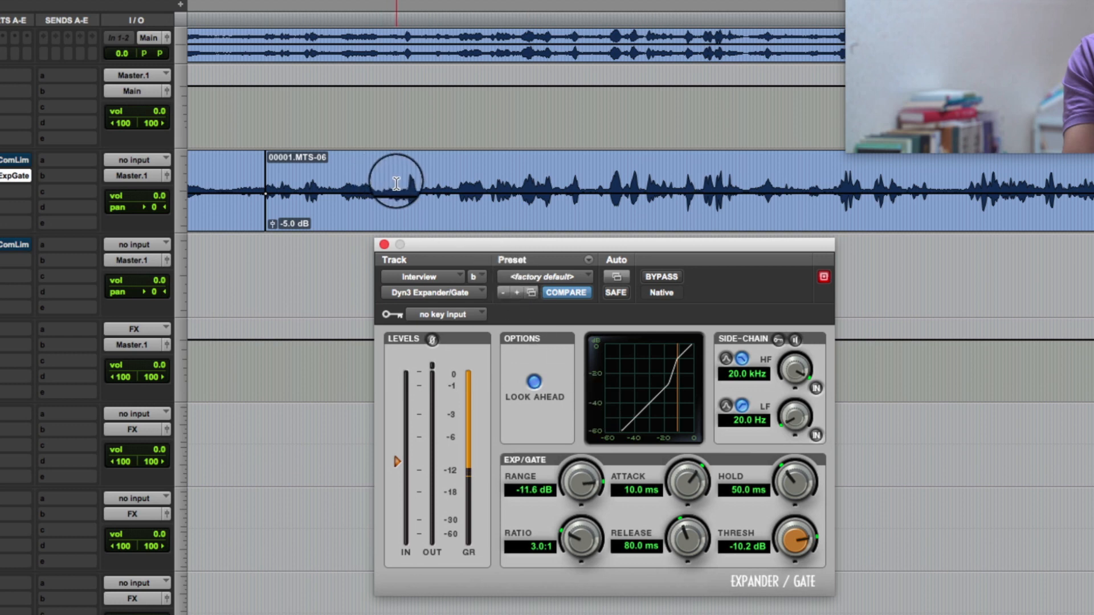
key("space")
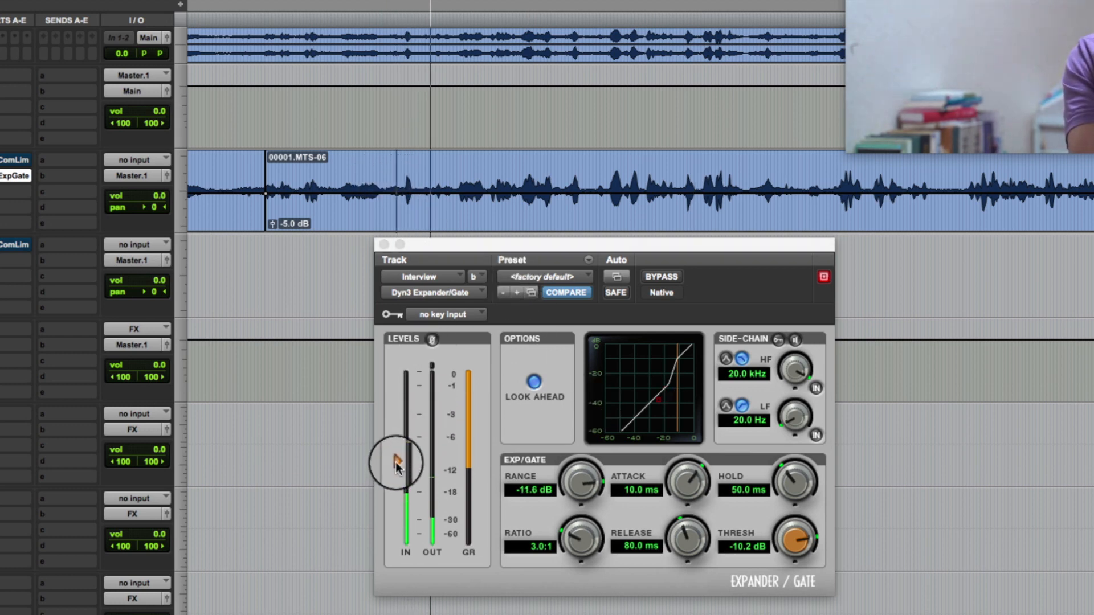
left_click_drag(394, 460, 397, 449)
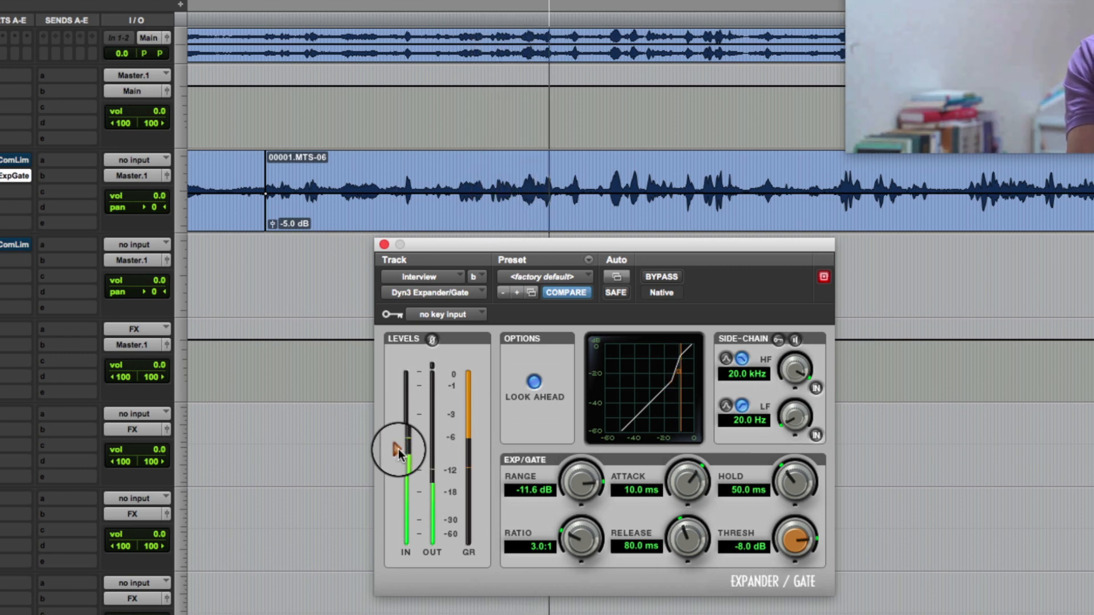
left_click_drag(399, 449, 398, 456)
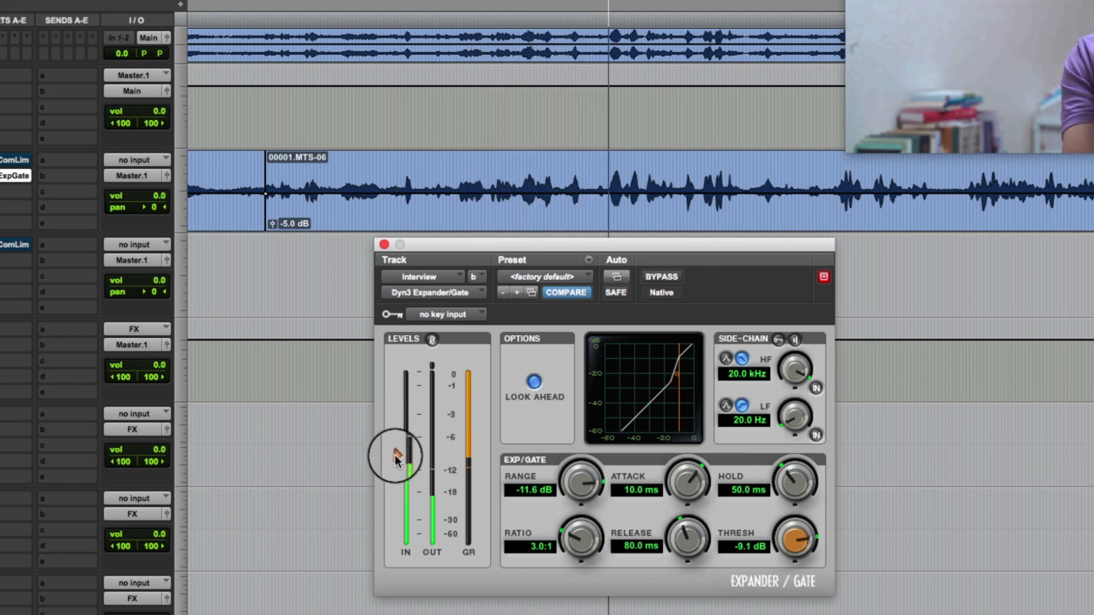
left_click_drag(397, 461, 398, 468)
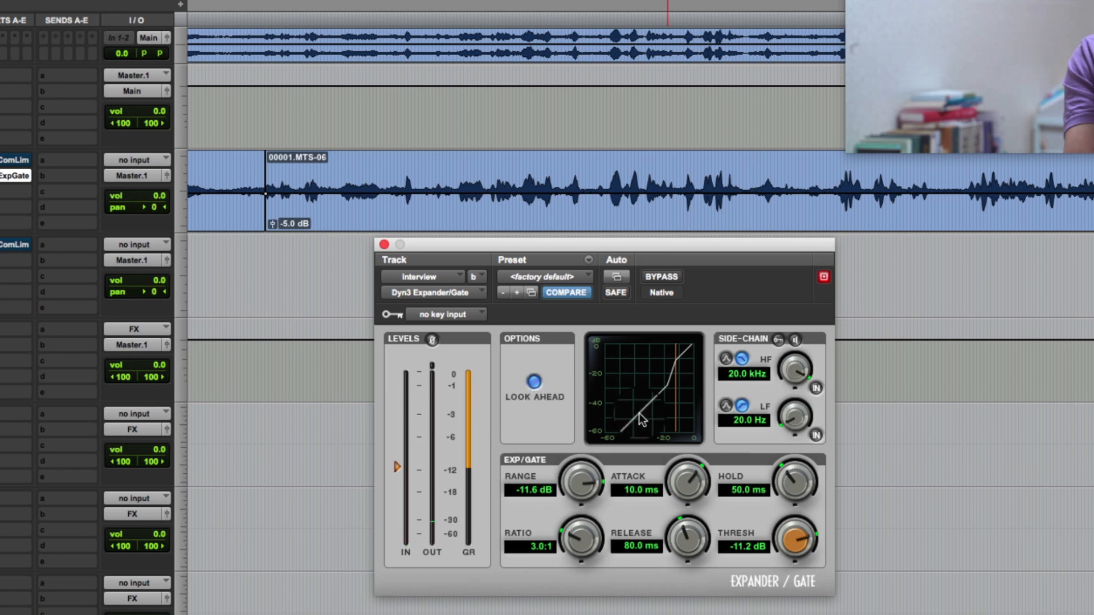
Play the Interview clip from just before its first short peak to hear the gate's effect on the speech.
left_click(573, 217)
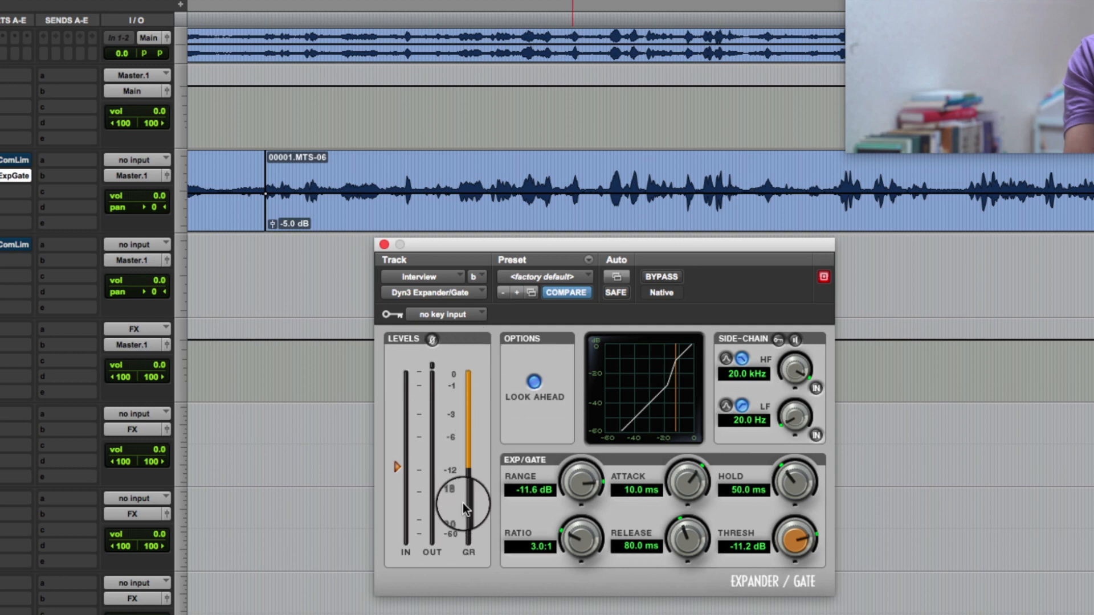
left_click(395, 180)
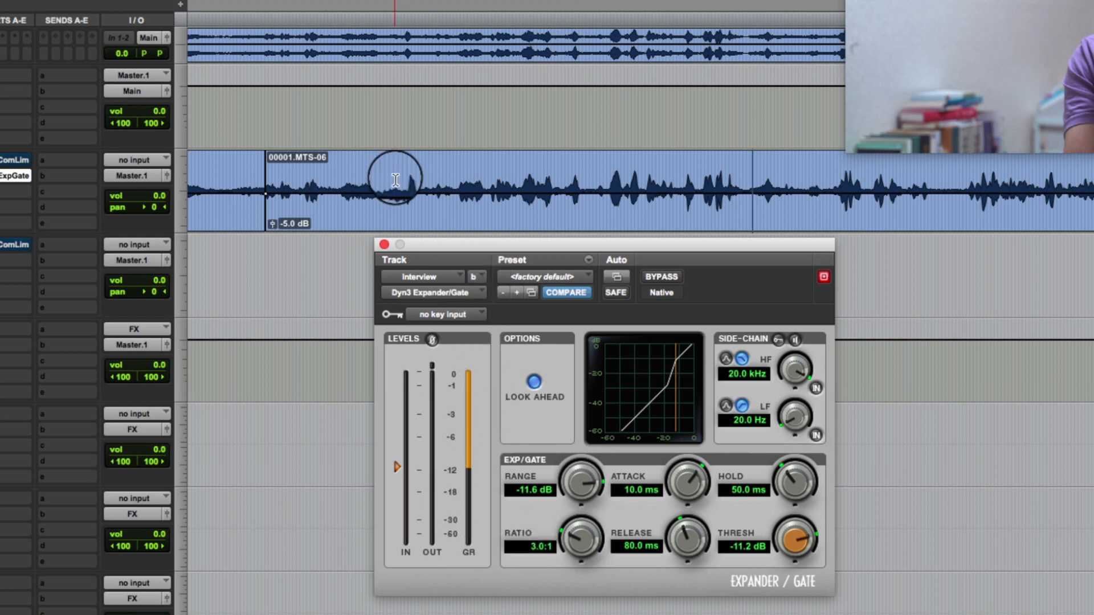
key("space")
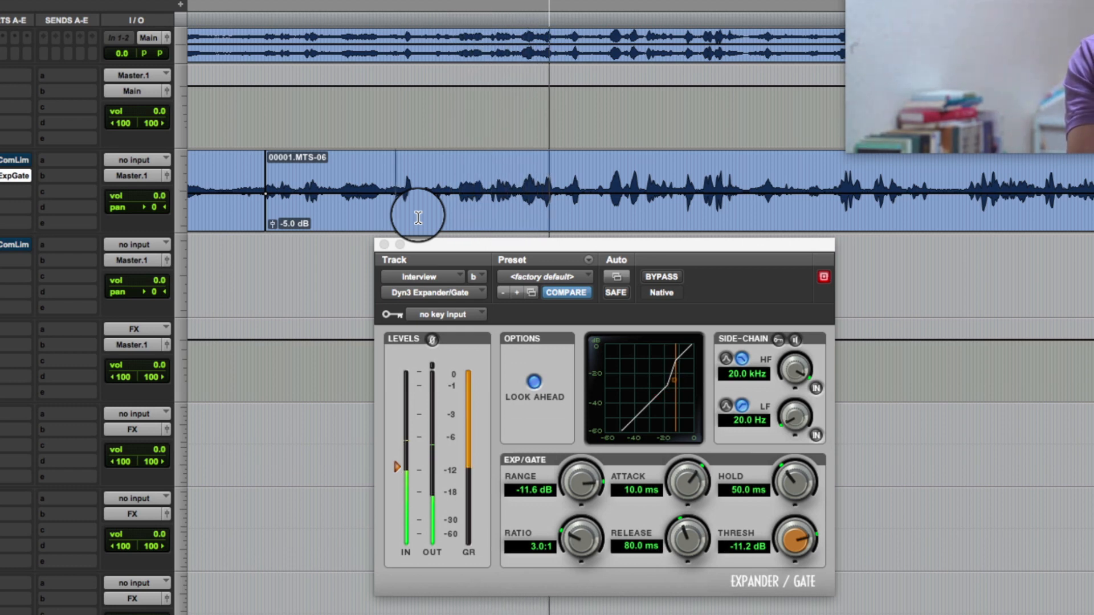
key("space")
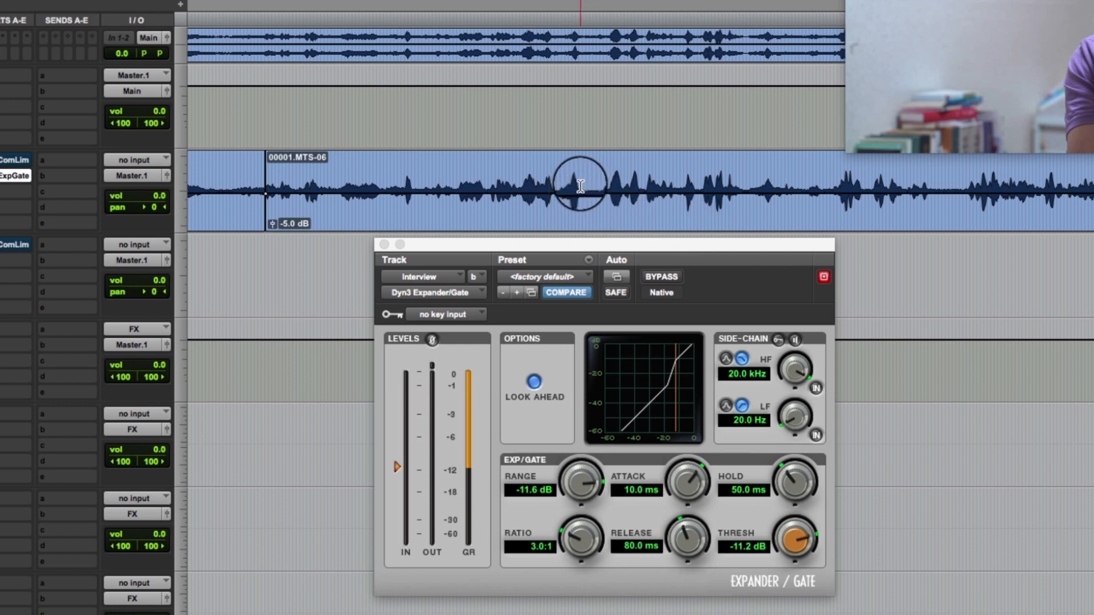
Highlight the quiet gap between phrases and the loud peak following it in the Interview waveform.
left_click_drag(581, 187, 594, 188)
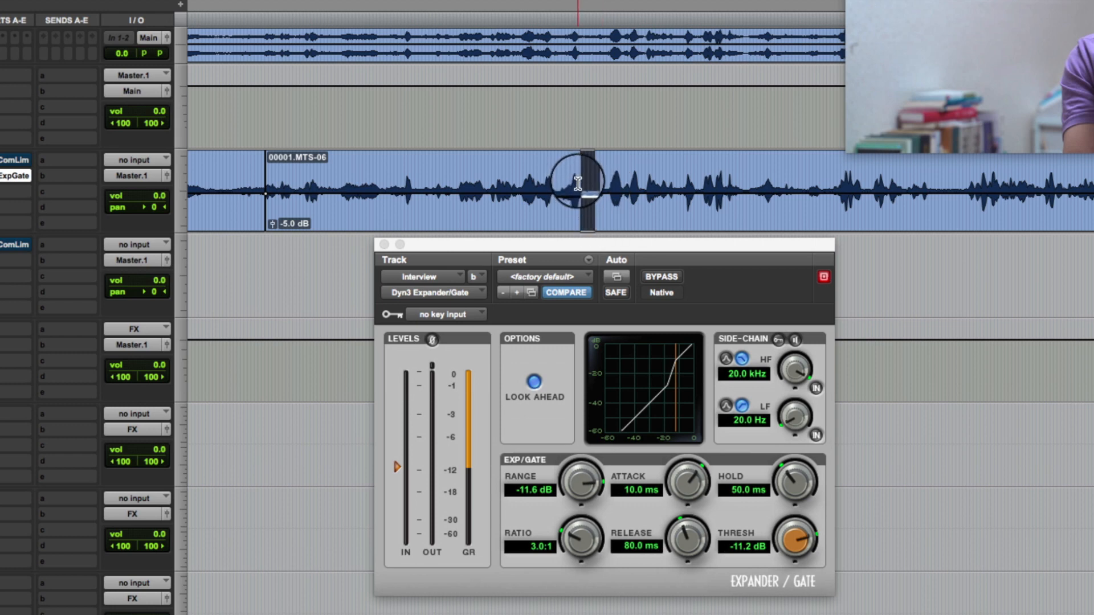
left_click(582, 184)
left_click_drag(581, 183, 595, 184)
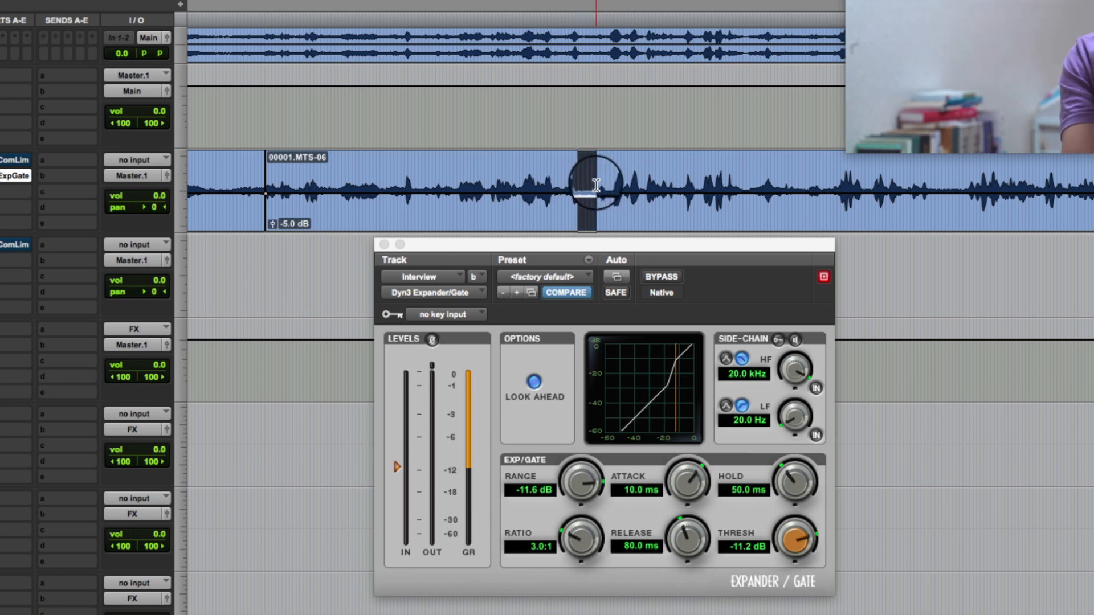
left_click(592, 185)
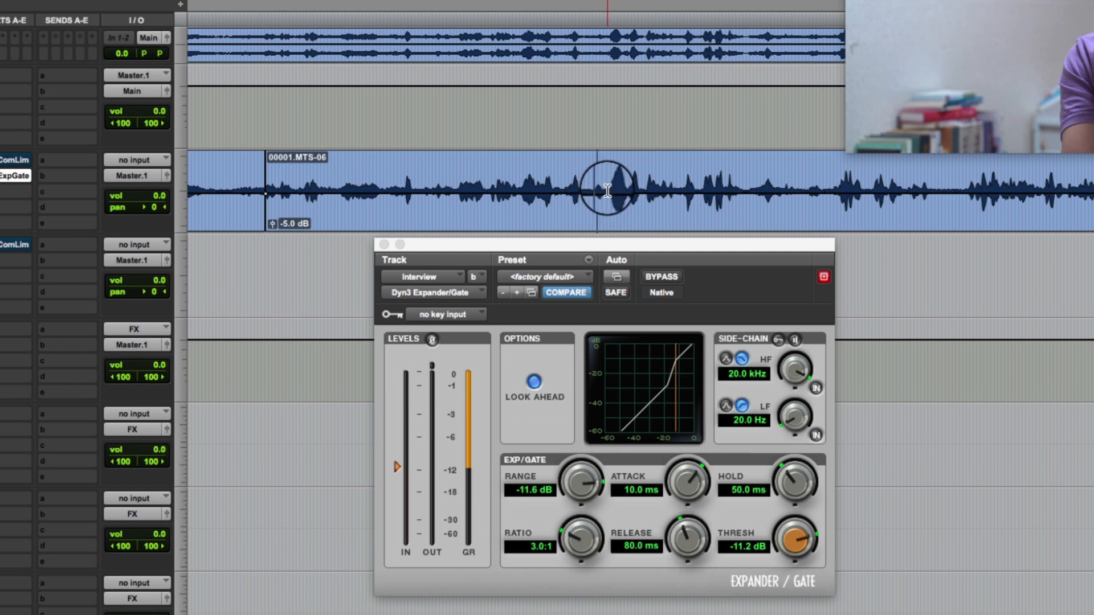
left_click_drag(609, 185, 621, 183)
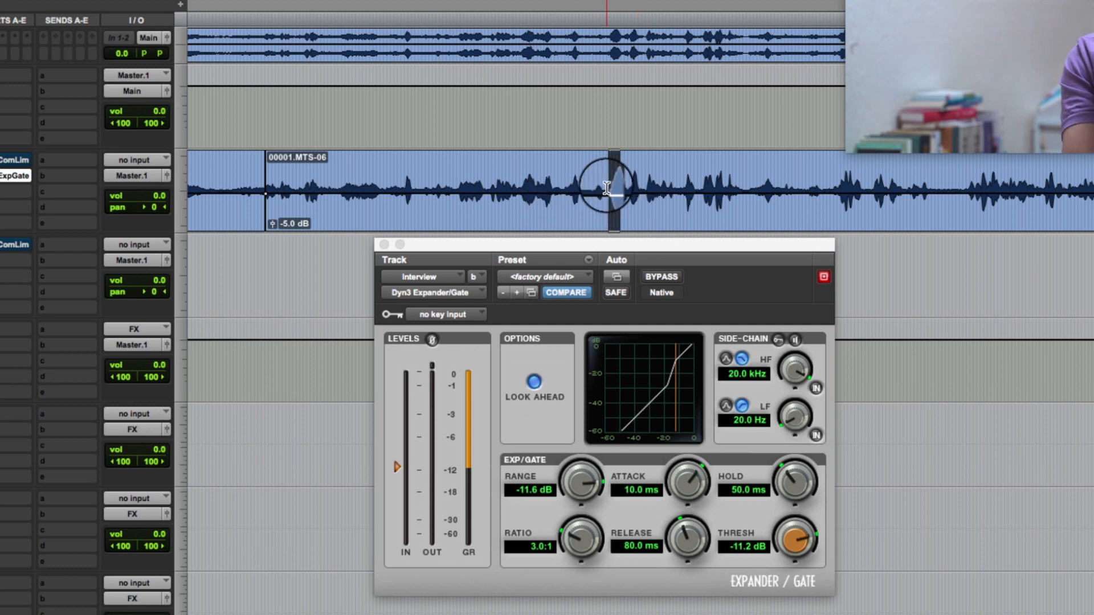
left_click_drag(607, 188, 627, 187)
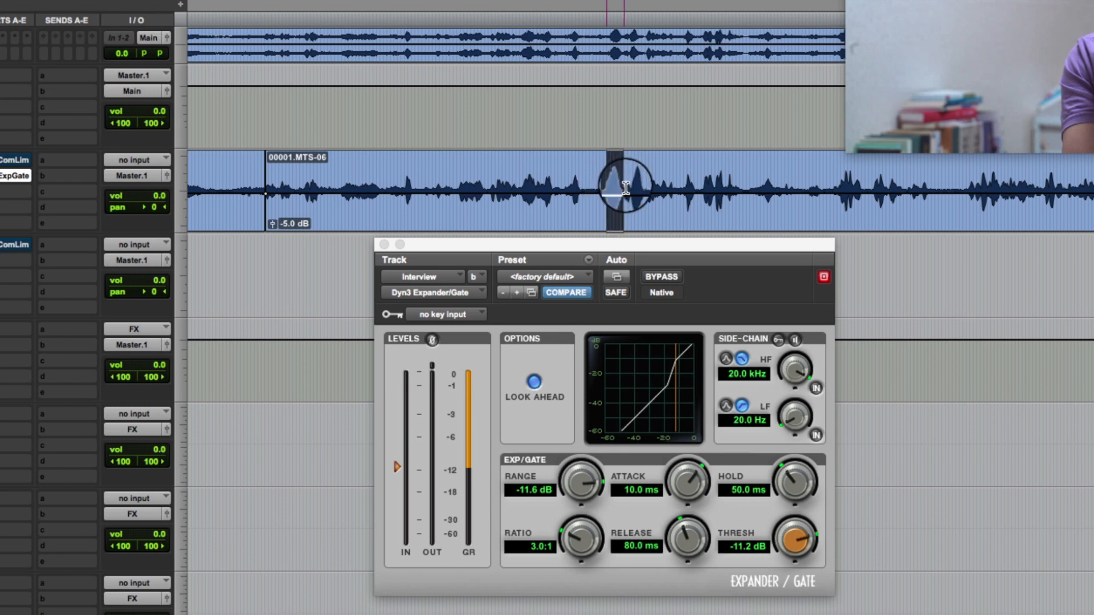
Play the quiet gap leading into the loud peak of the Interview clip.
left_click(583, 186)
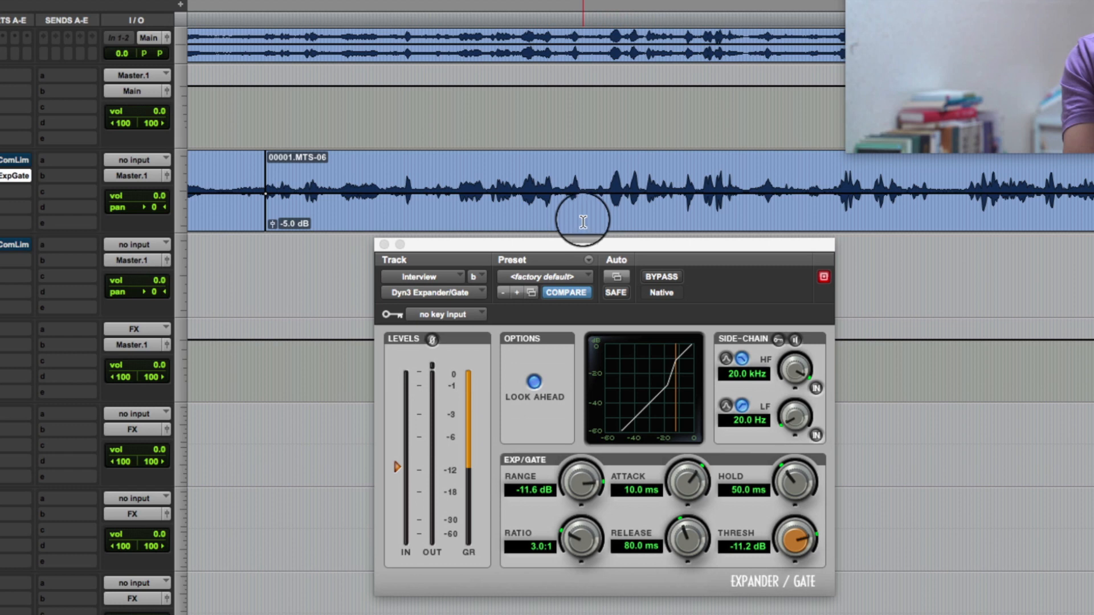
key("space")
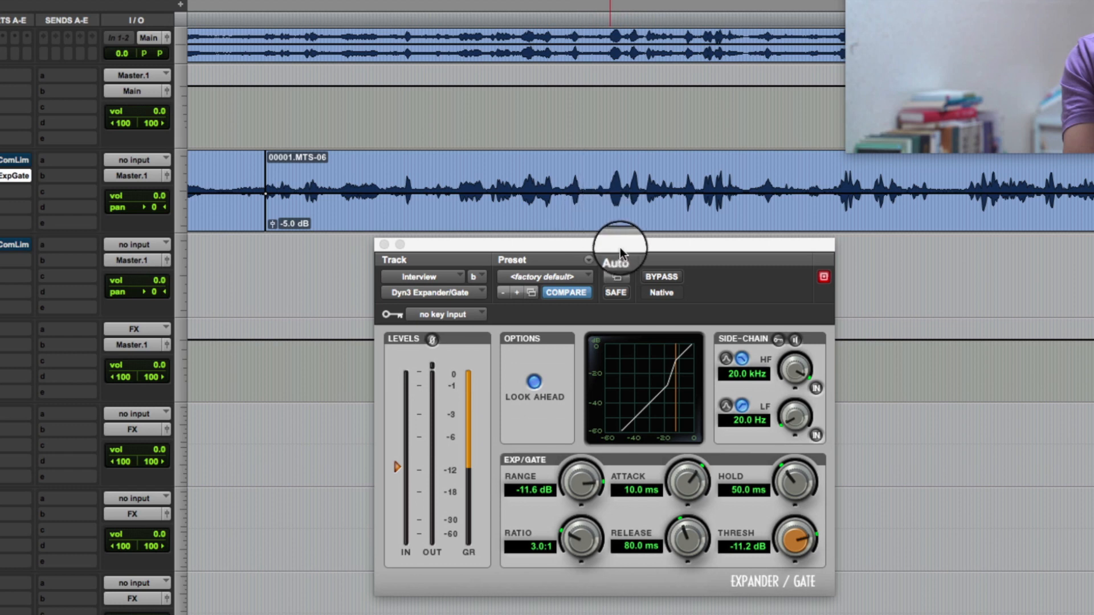
key("space")
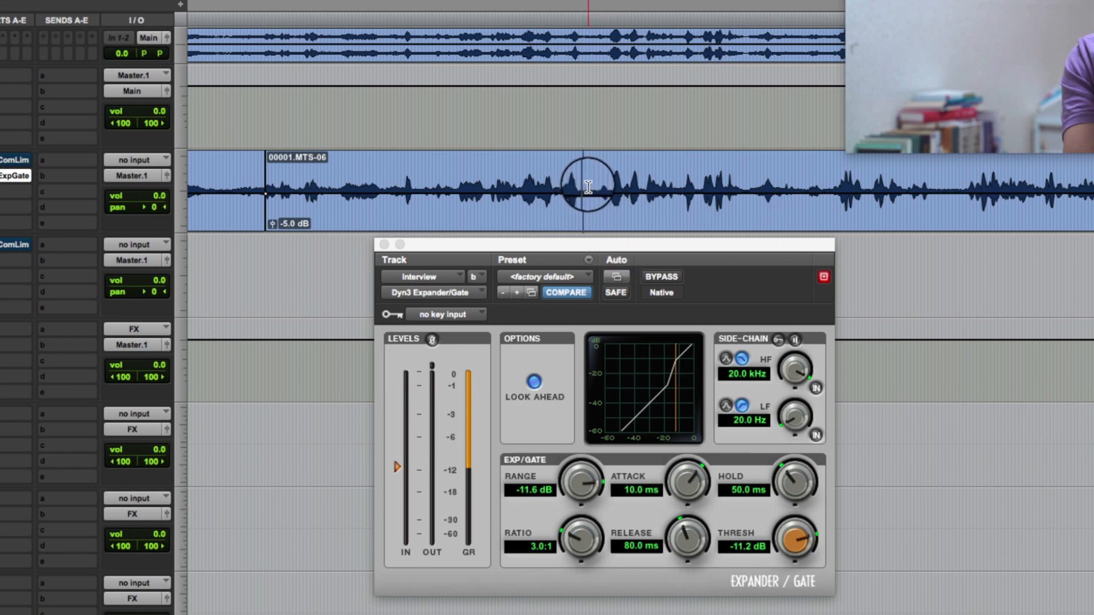
Mark the quiet gap before the loud peak and another quiet passage further along the Interview clip.
left_click(478, 188)
left_click(548, 189)
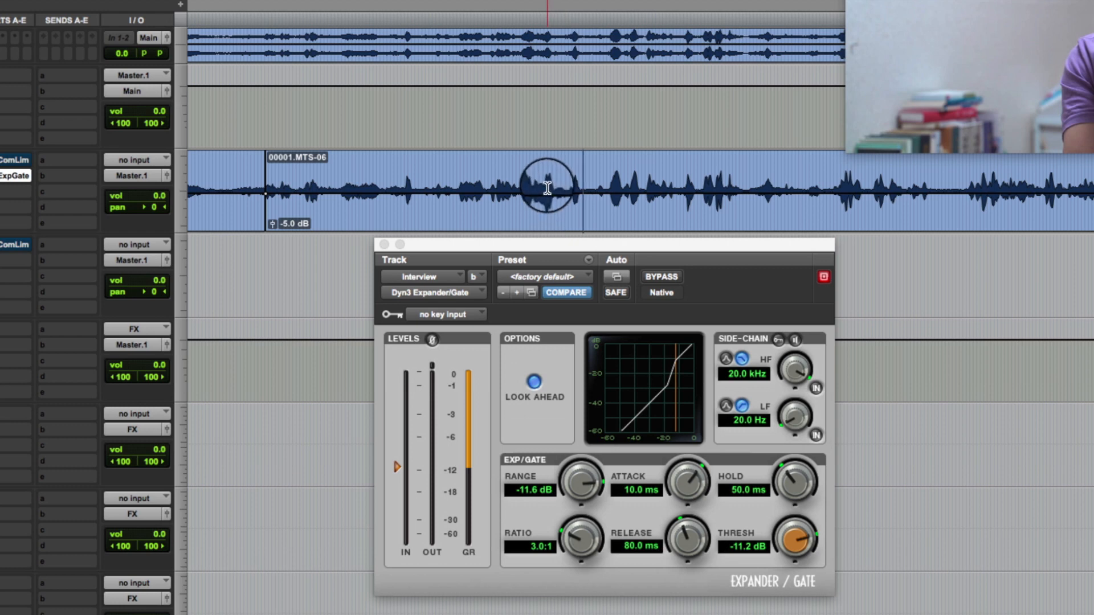
left_click(583, 192)
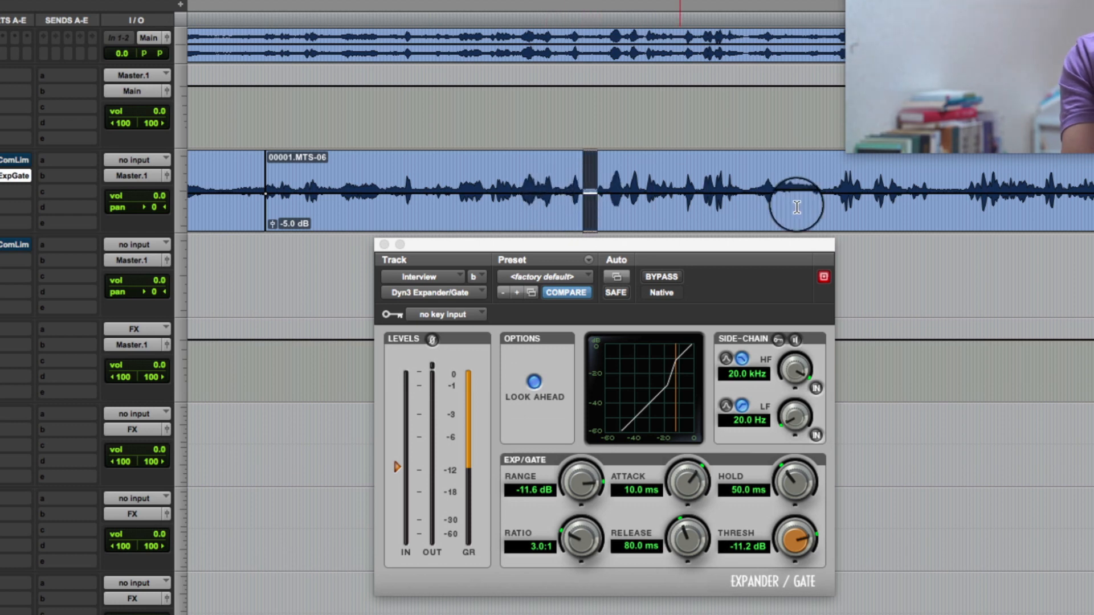
left_click(936, 192)
left_click_drag(936, 192, 958, 194)
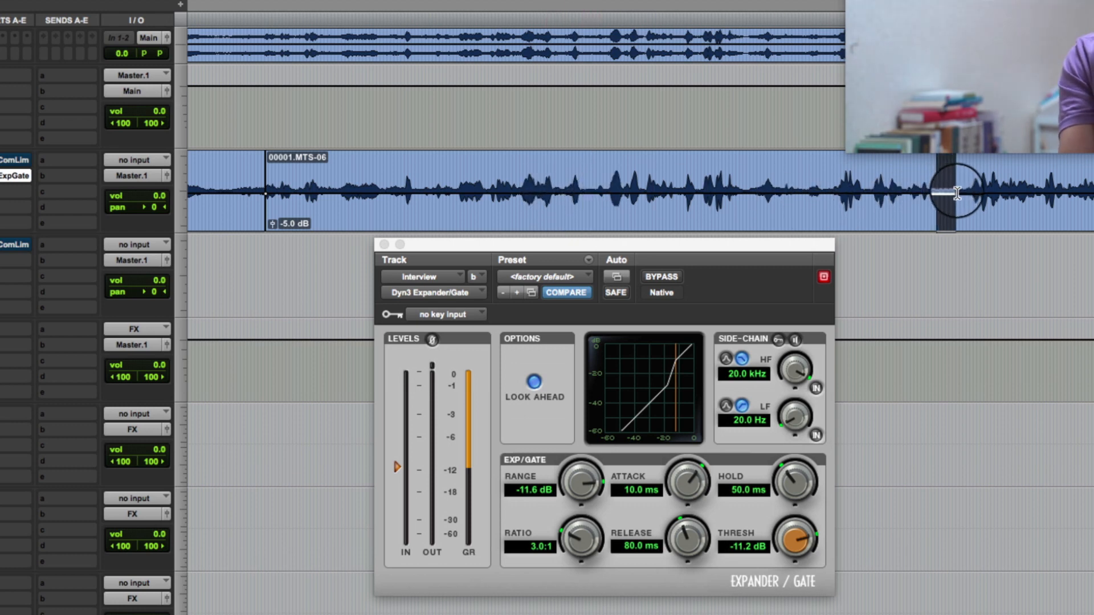
Set the expander/gate range to -6.2 dB and its threshold to -10.9 dB while playing the Interview clip.
left_click(448, 185)
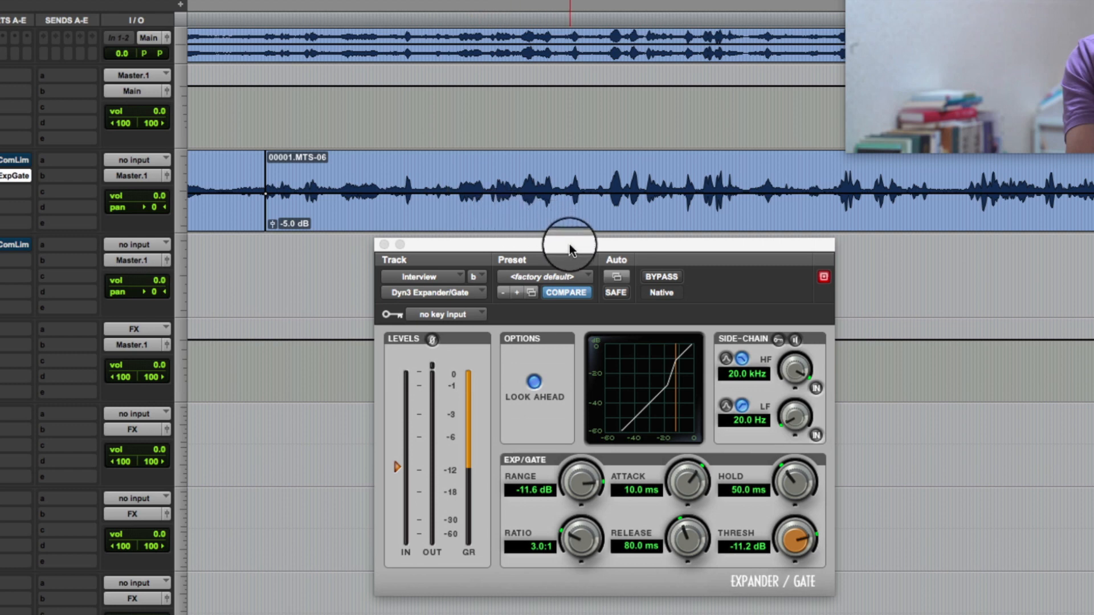
key("space")
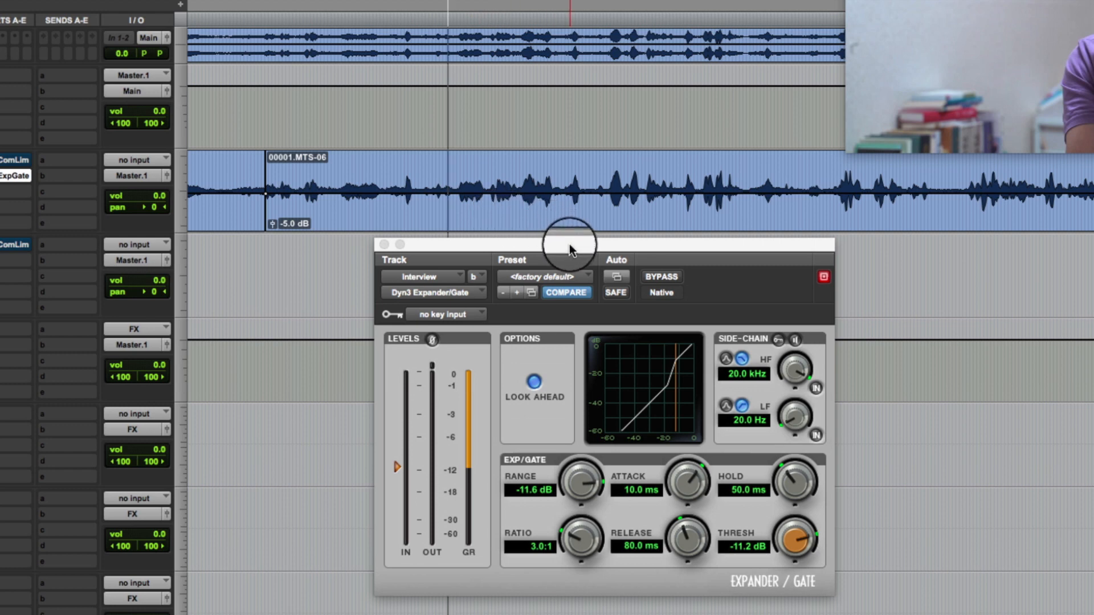
left_click_drag(397, 467, 398, 434)
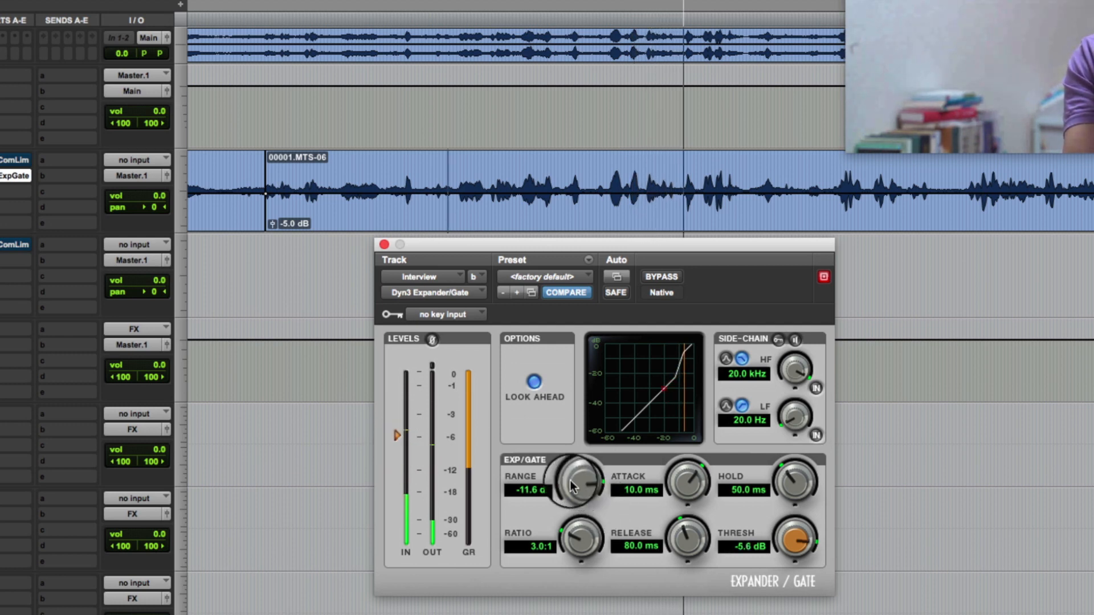
left_click_drag(570, 480, 573, 453)
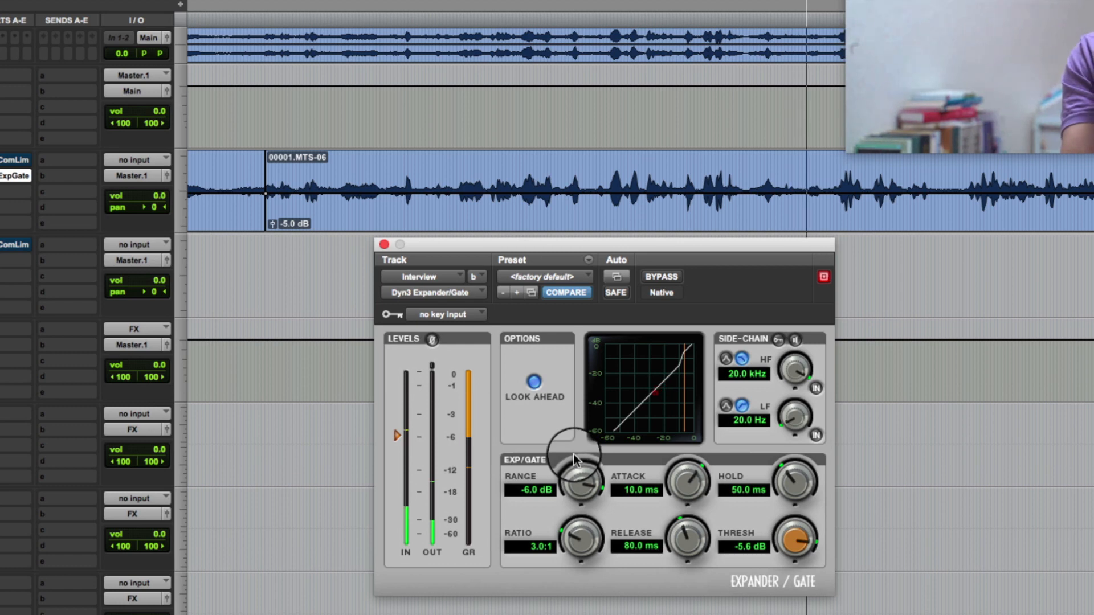
left_click_drag(405, 435, 401, 448)
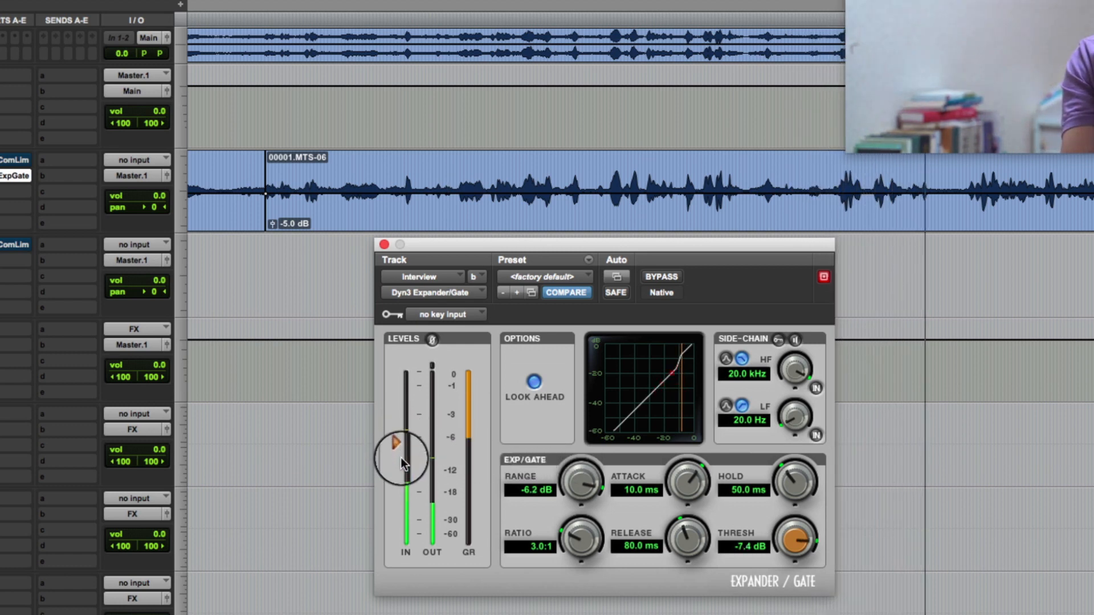
left_click_drag(396, 446, 397, 454)
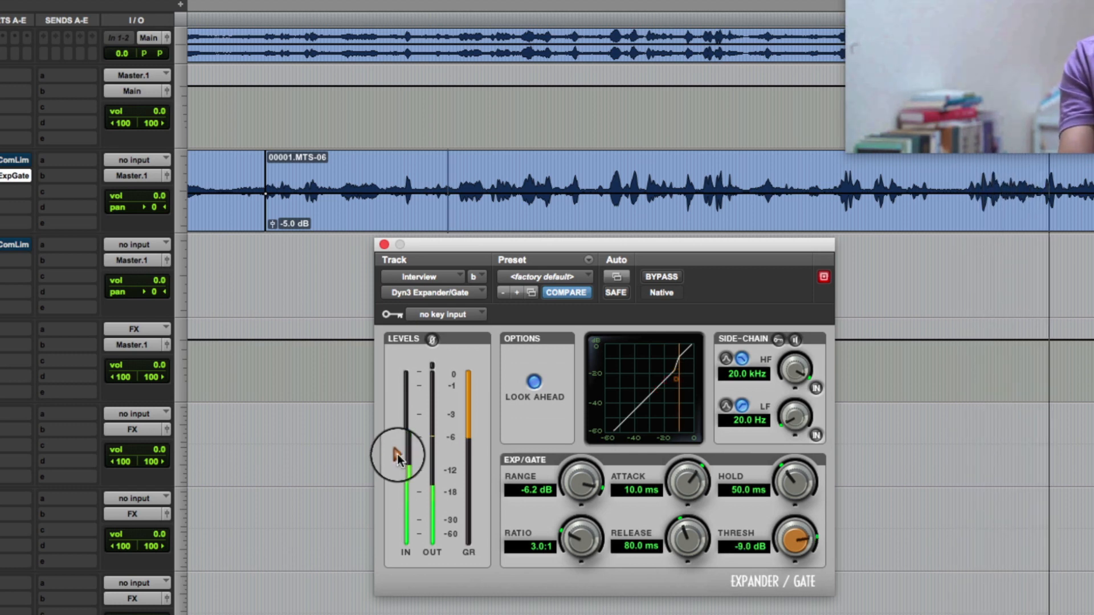
left_click_drag(398, 454, 398, 463)
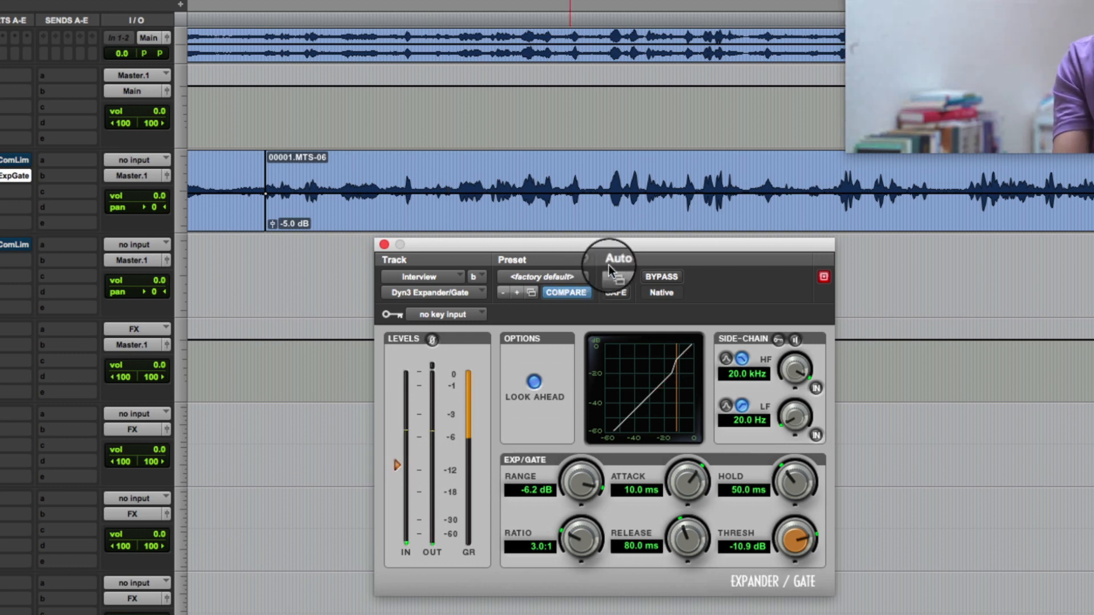
Set the expander/gate attack to 56.2 ms, release to 156.1 ms and ratio to 4.0:1.
left_click_drag(611, 250, 617, 256)
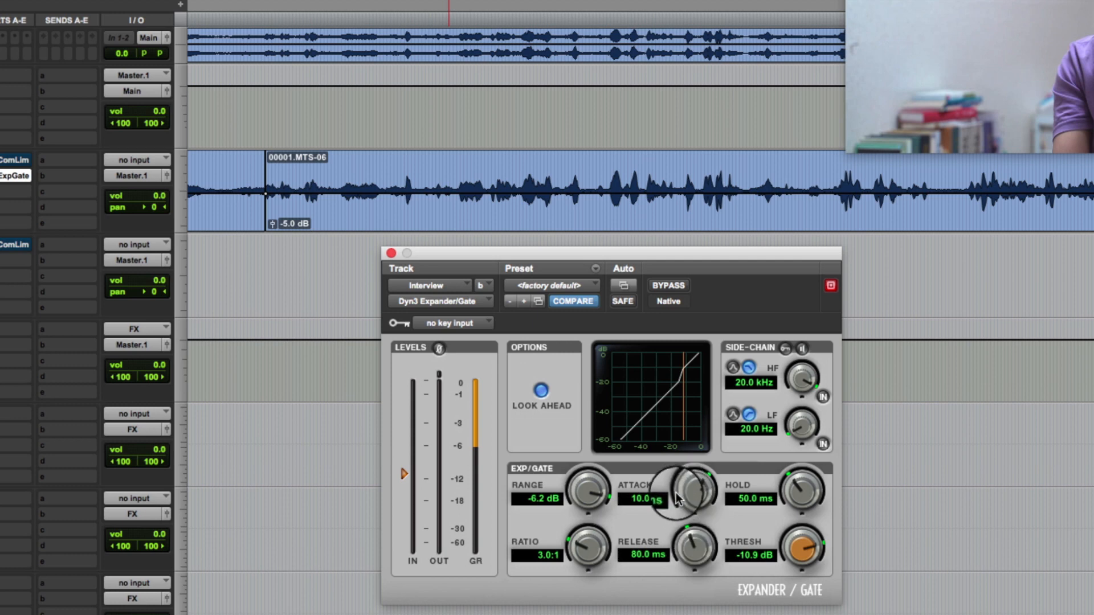
left_click_drag(676, 492, 681, 439)
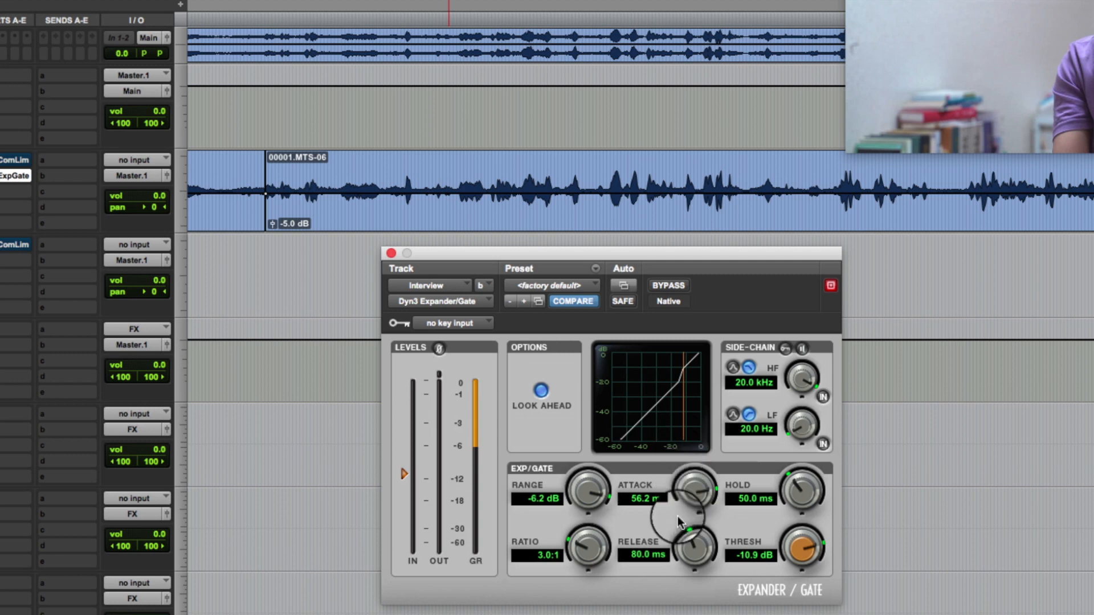
mouse_move(672, 548)
left_mouse_down()
mouse_move(669, 520)
mouse_move(662, 555)
left_mouse_up()
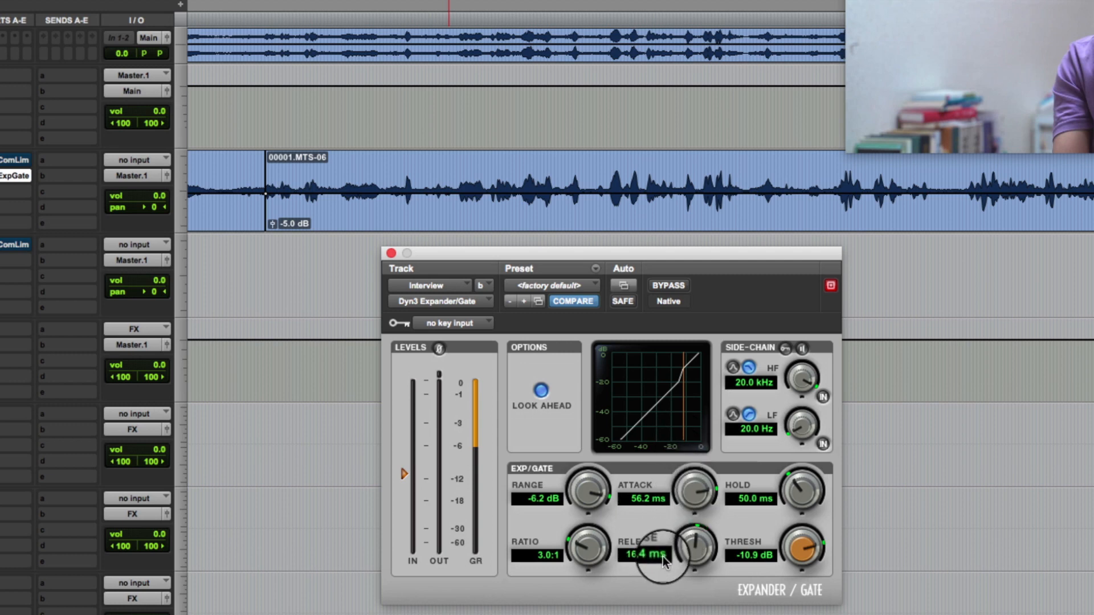
left_click(463, 183)
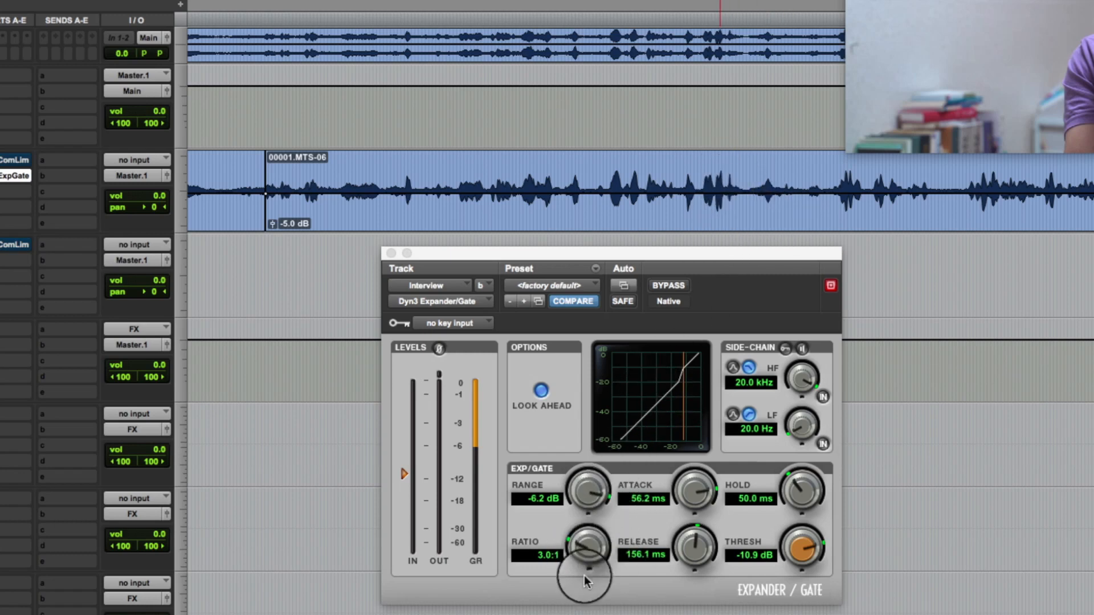
left_click_drag(576, 550, 625, 453)
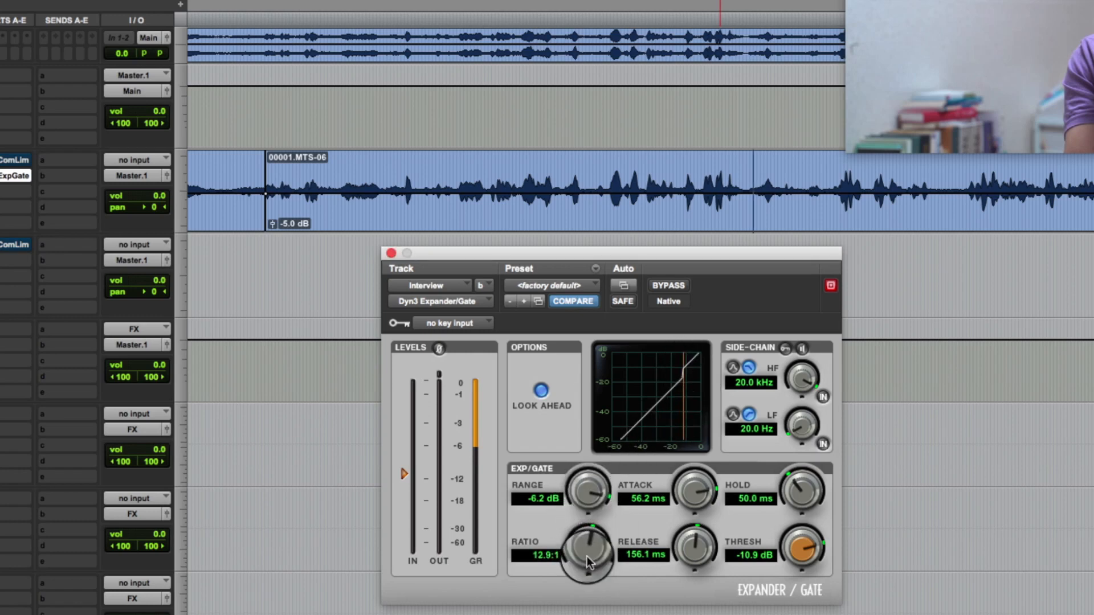
left_click_drag(577, 548, 576, 601)
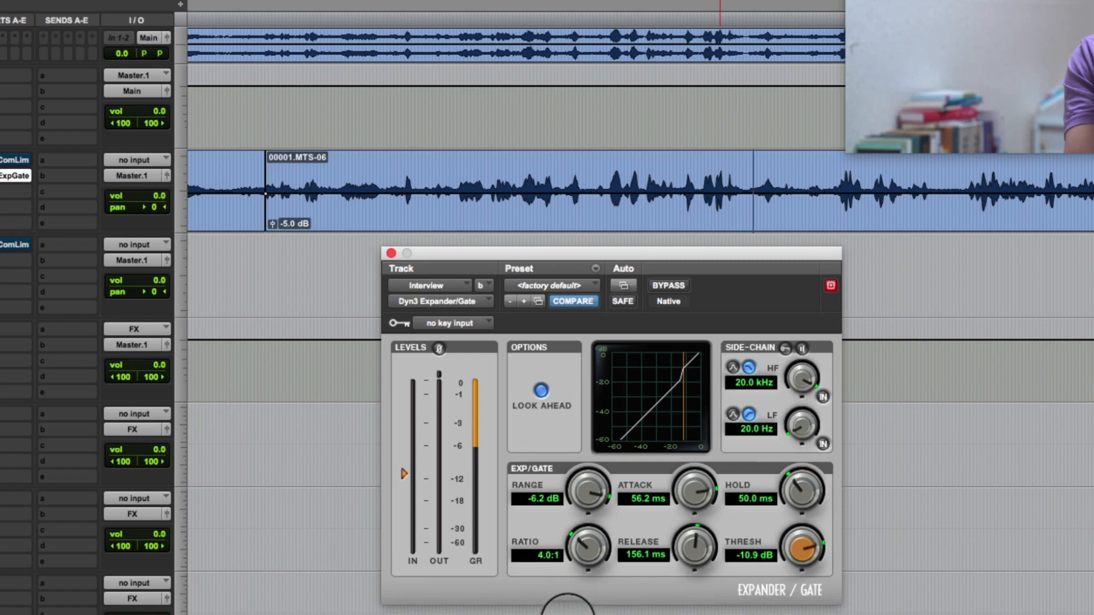
Lower the expander/gate threshold to -13.8 dB while playing the Interview clip.
left_click(448, 180)
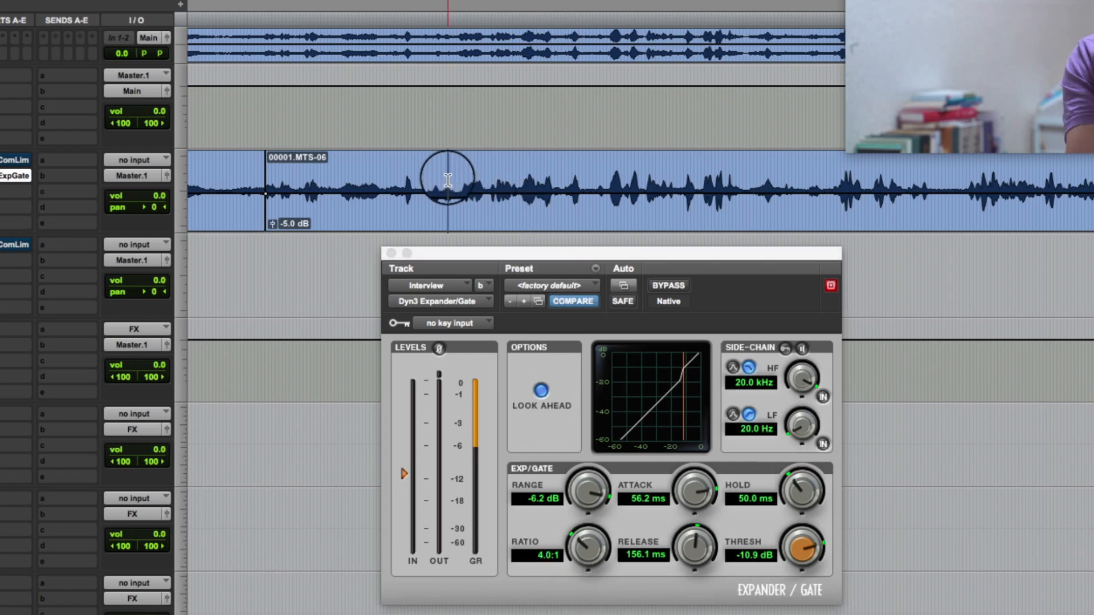
key("space")
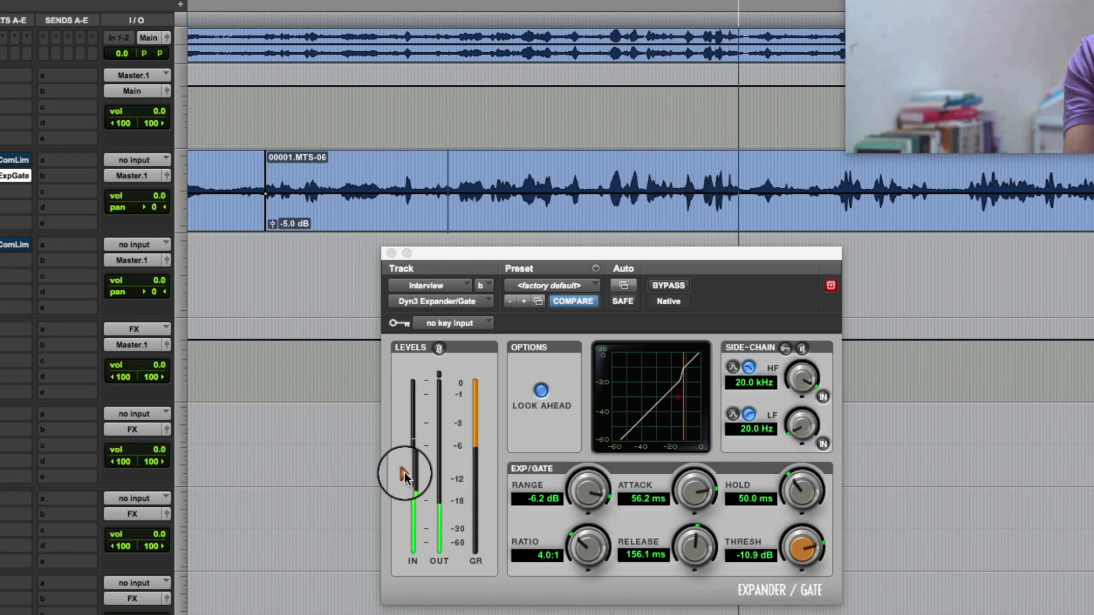
left_click_drag(402, 473, 402, 481)
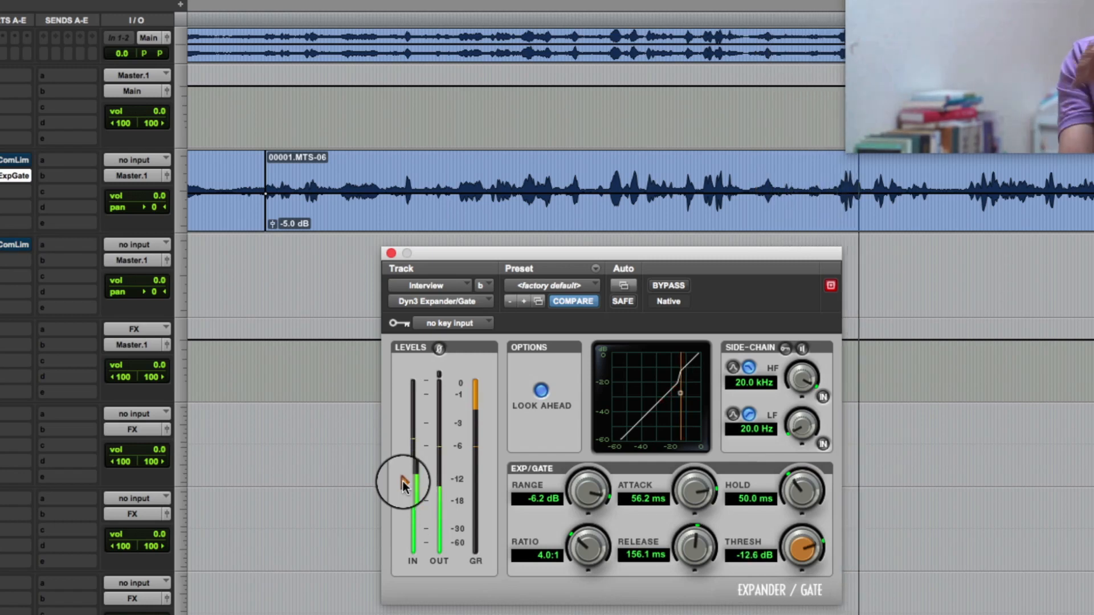
left_click_drag(402, 480, 402, 486)
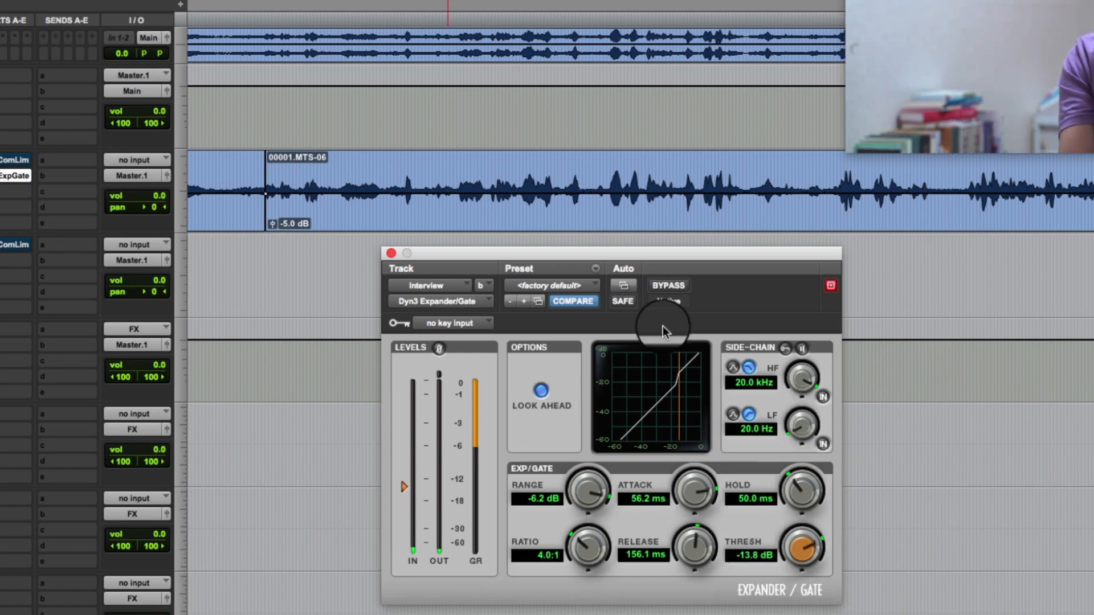
left_click_drag(637, 255, 637, 252)
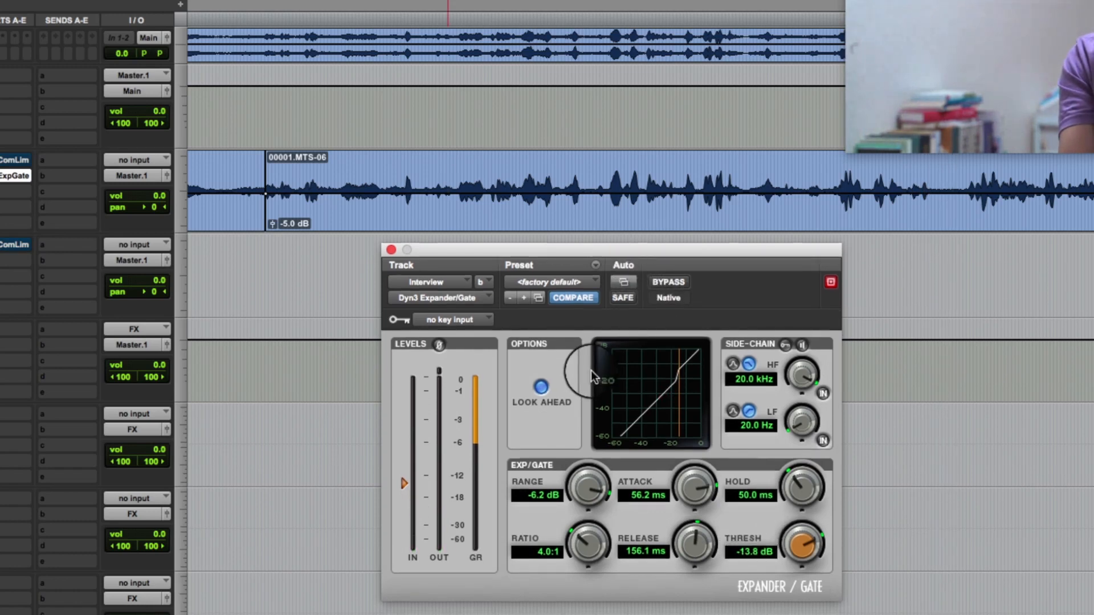
Mark the onset of the loud phrase and the quiet gap just before it in the Interview clip.
left_click(838, 188)
left_click_drag(839, 187, 847, 187)
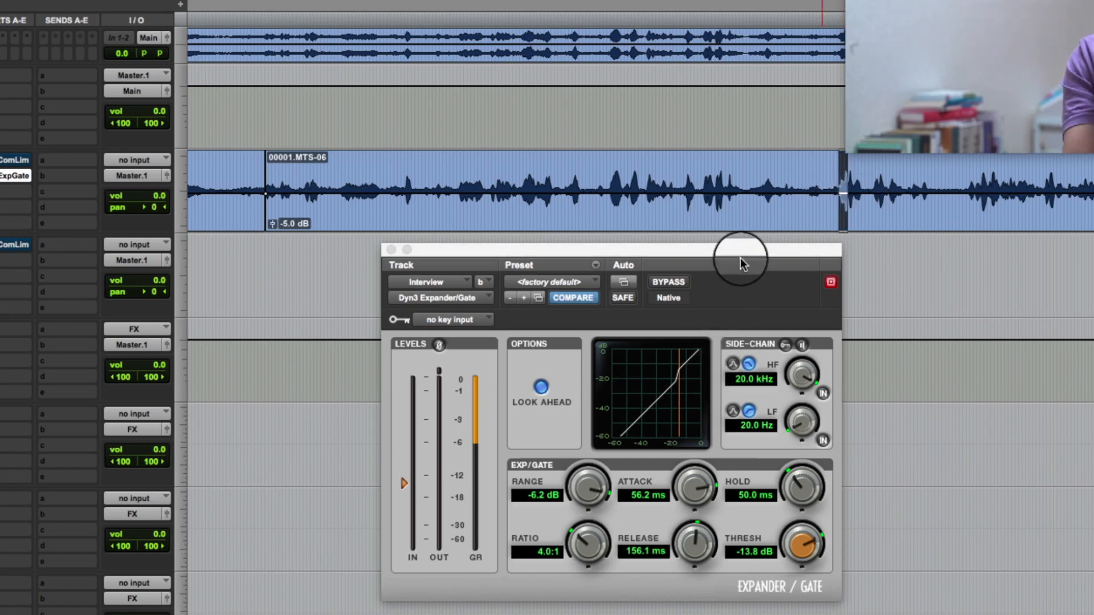
left_click(841, 203)
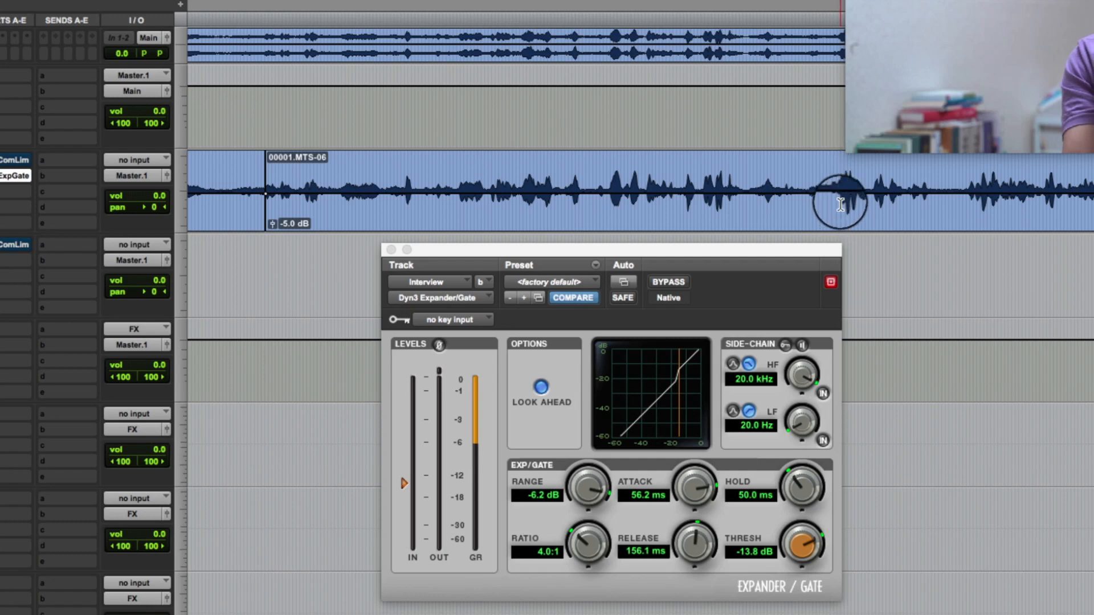
left_click(810, 191)
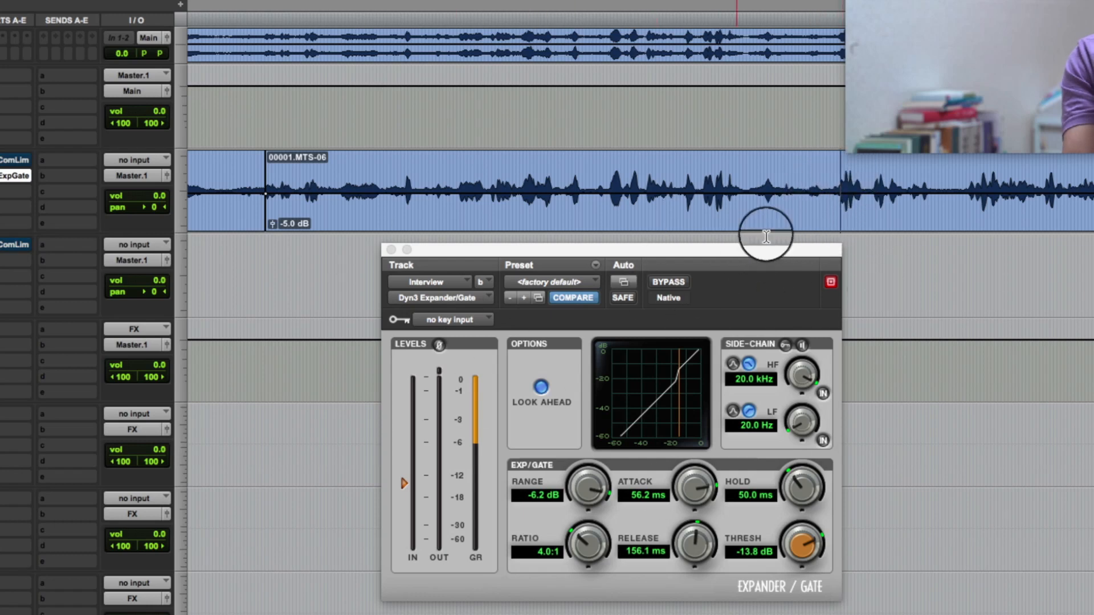
left_click_drag(816, 193, 830, 195)
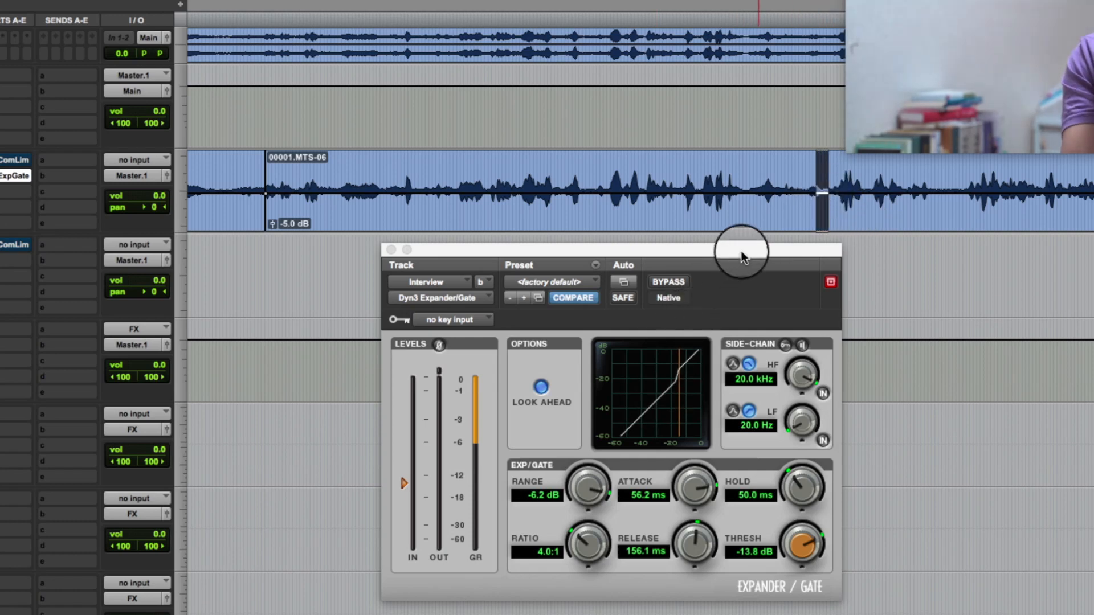
left_click_drag(740, 251, 764, 251)
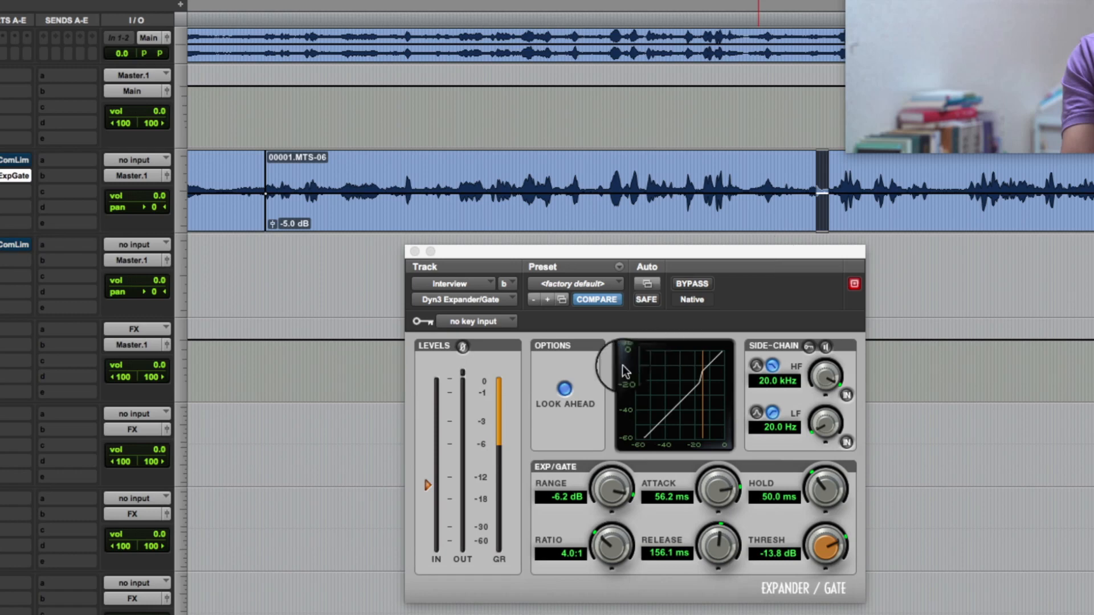
left_click(832, 194)
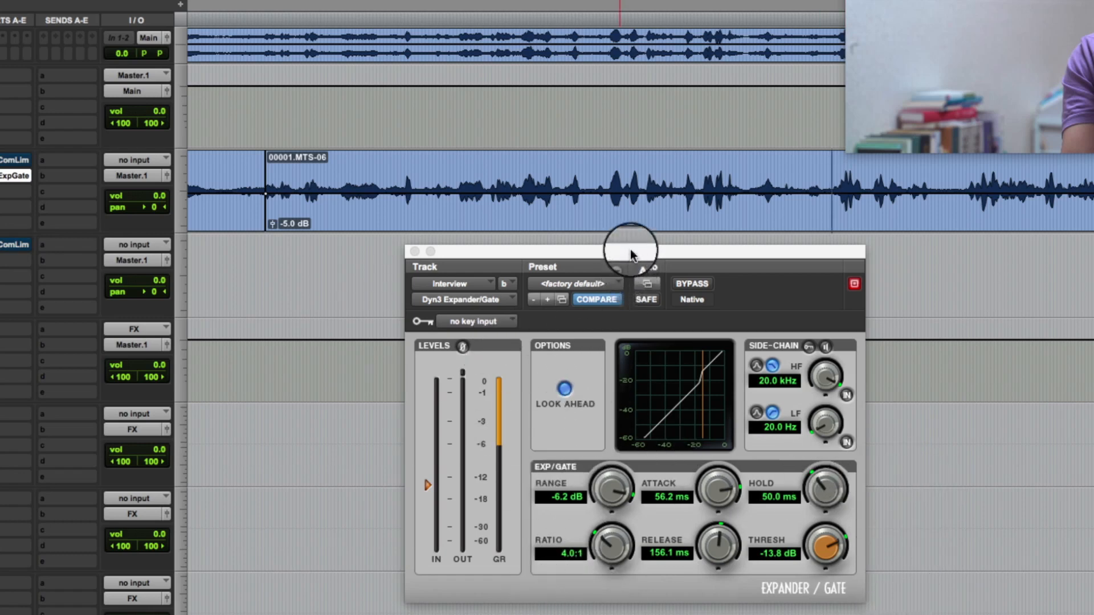
left_click_drag(630, 250, 613, 251)
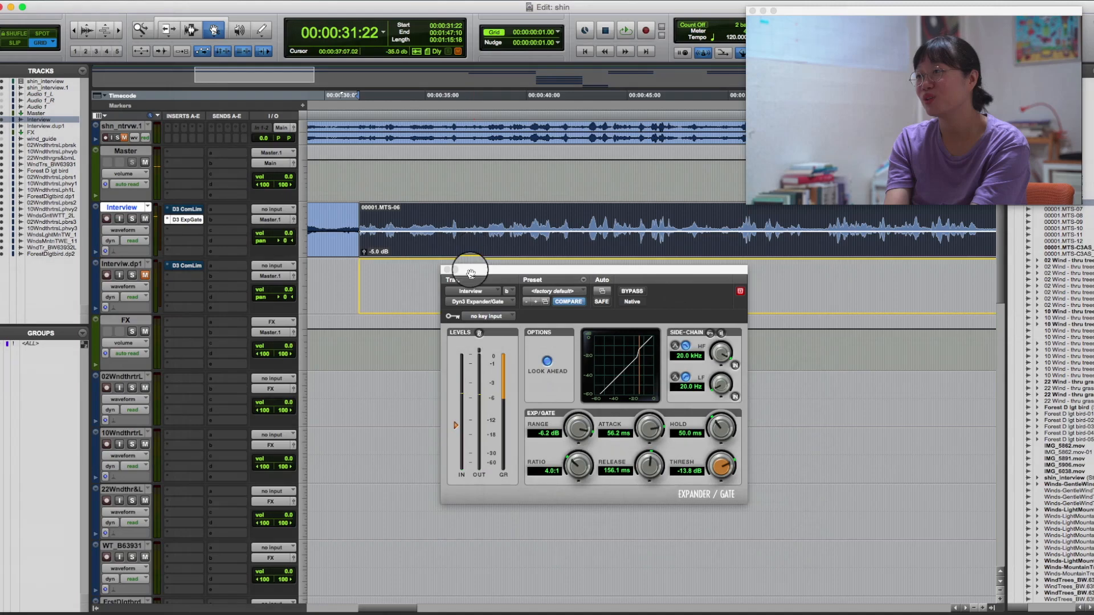
Copy the Interview clip onto the Interview.dup1 track and trim it to run from 00:00:33:29 to 00:00:47:23.
left_click_drag(470, 273, 485, 352)
left_click(404, 281)
key("a")
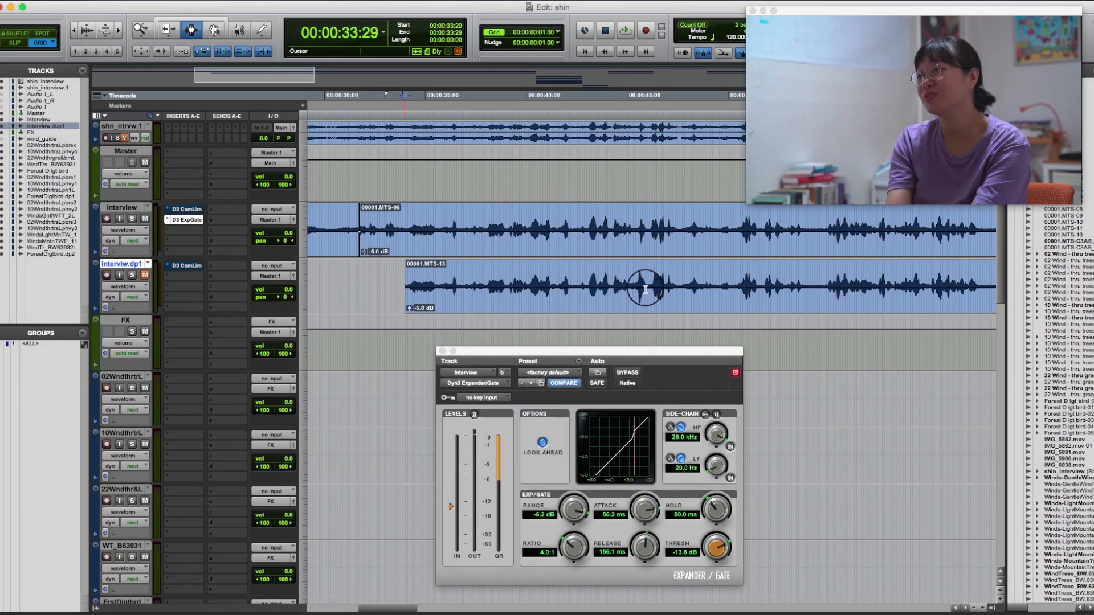
left_click(682, 278)
key("s")
Select the trimmed Interview.dup1 clip and open the AudioSuite version of Avid's Dyn3 Expander/Gate for it.
left_click(609, 279)
double_click(608, 280)
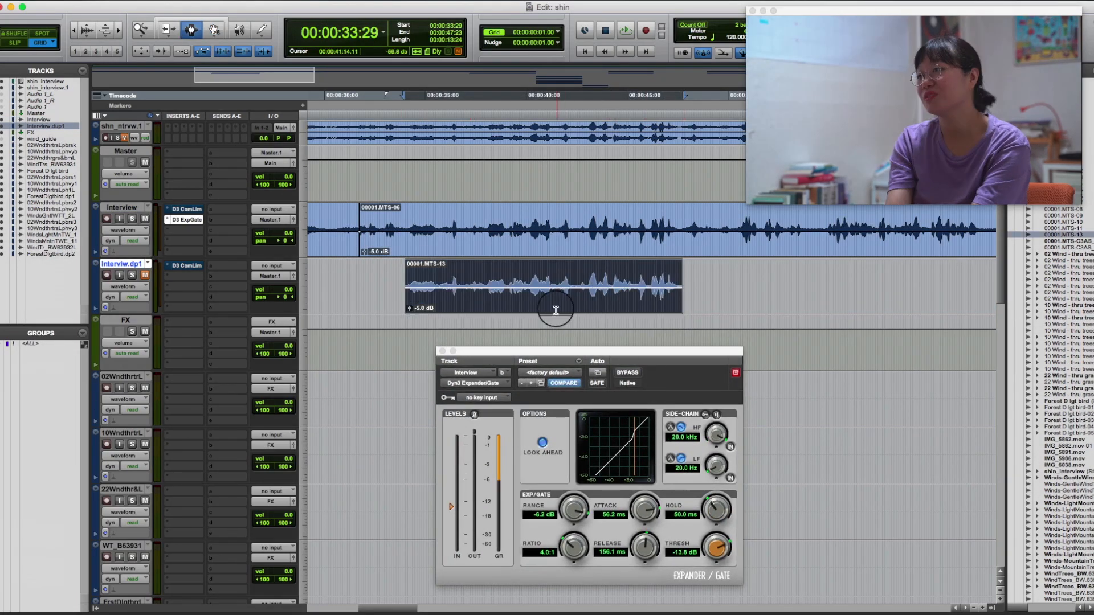
left_click(233, 1)
mouse_move(293, 187)
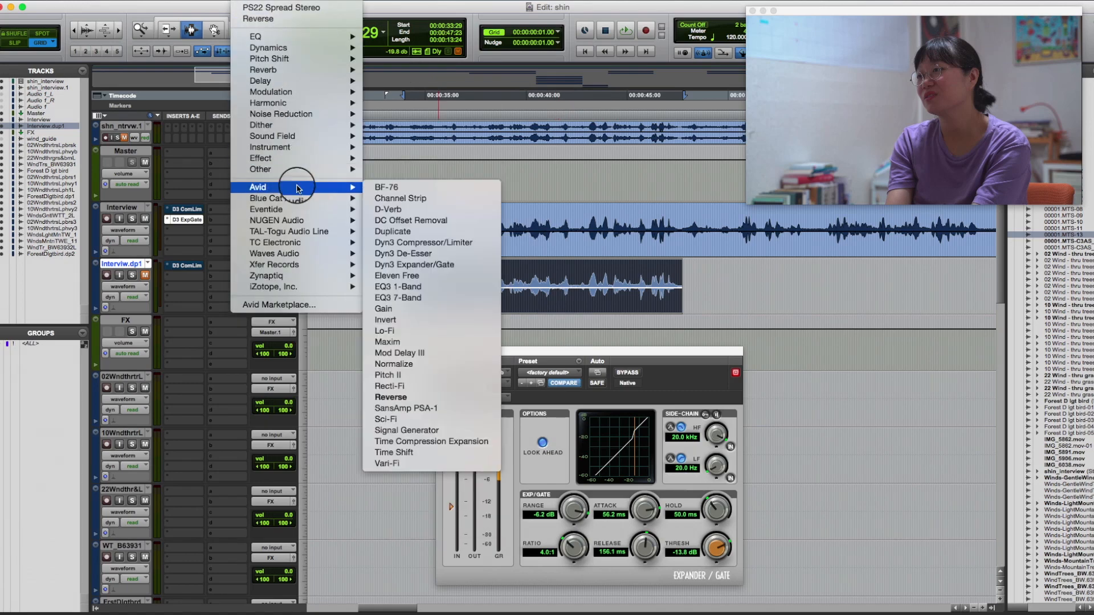
left_click(438, 265)
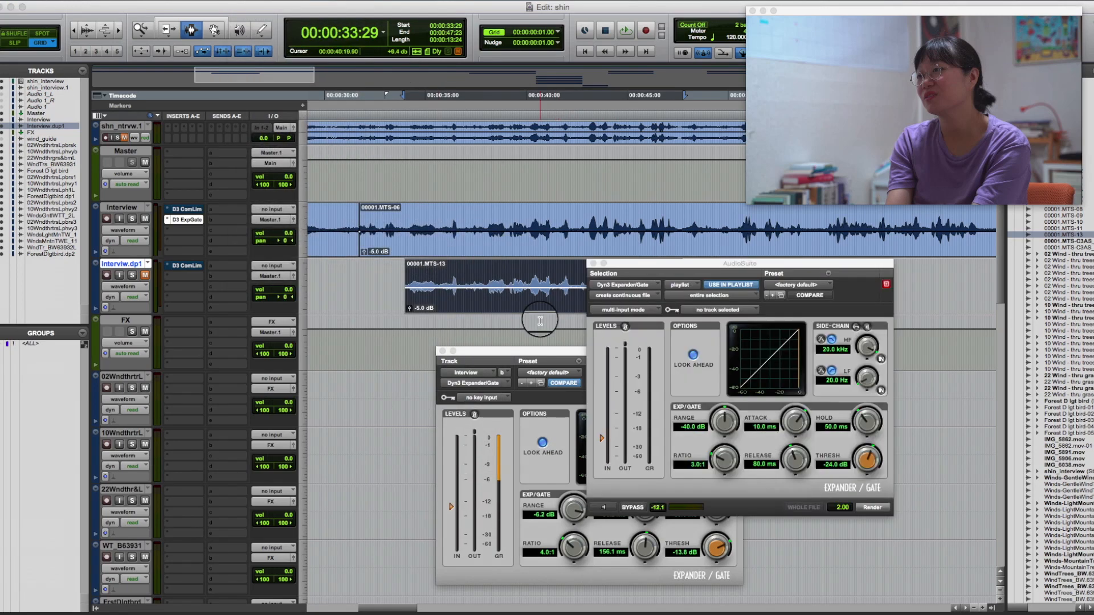
Copy the settings of the Interview track's Expander/Gate insert into the AudioSuite Expander/Gate.
left_click(582, 363)
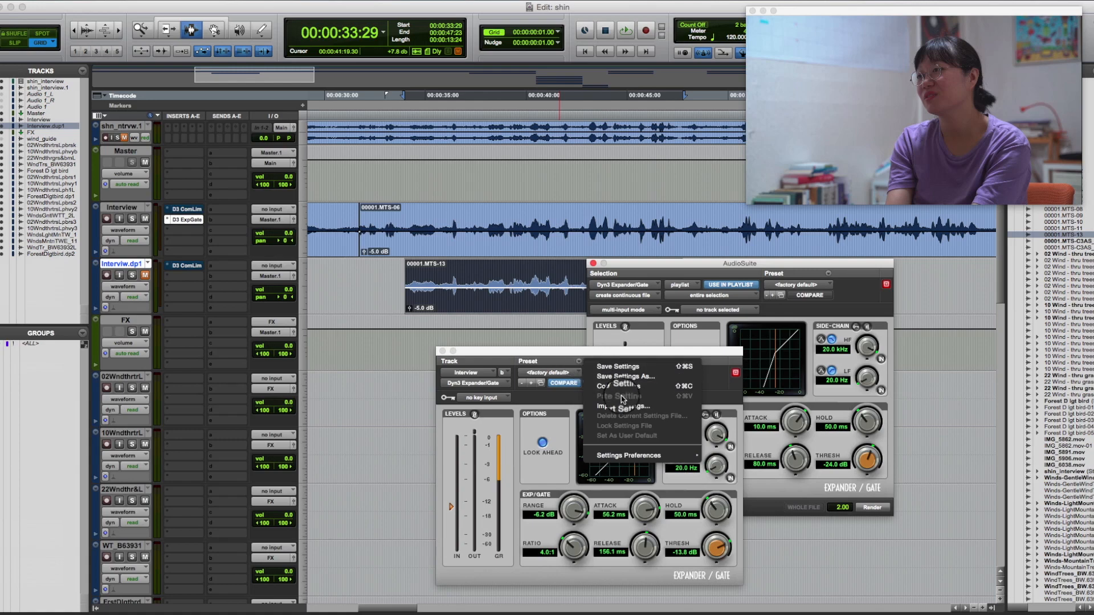
left_click(610, 384)
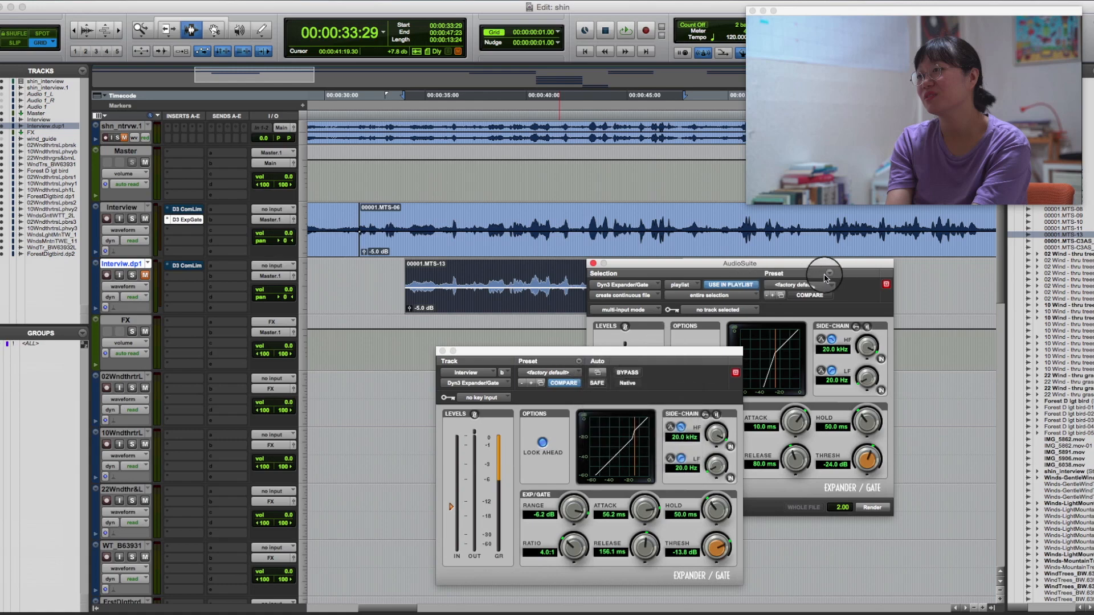
left_click(828, 277)
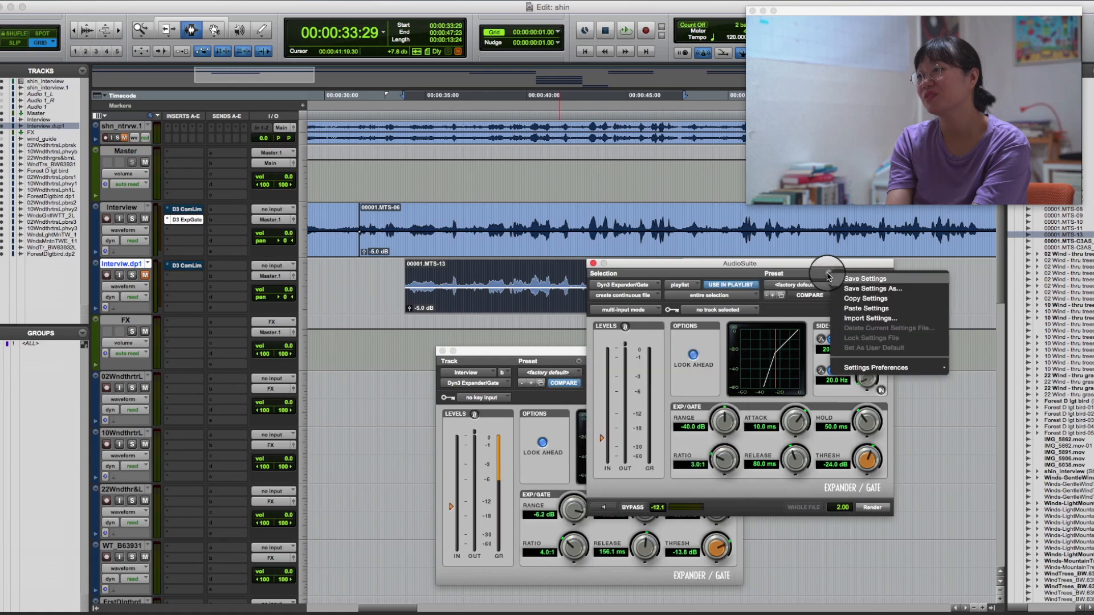
left_click(853, 309)
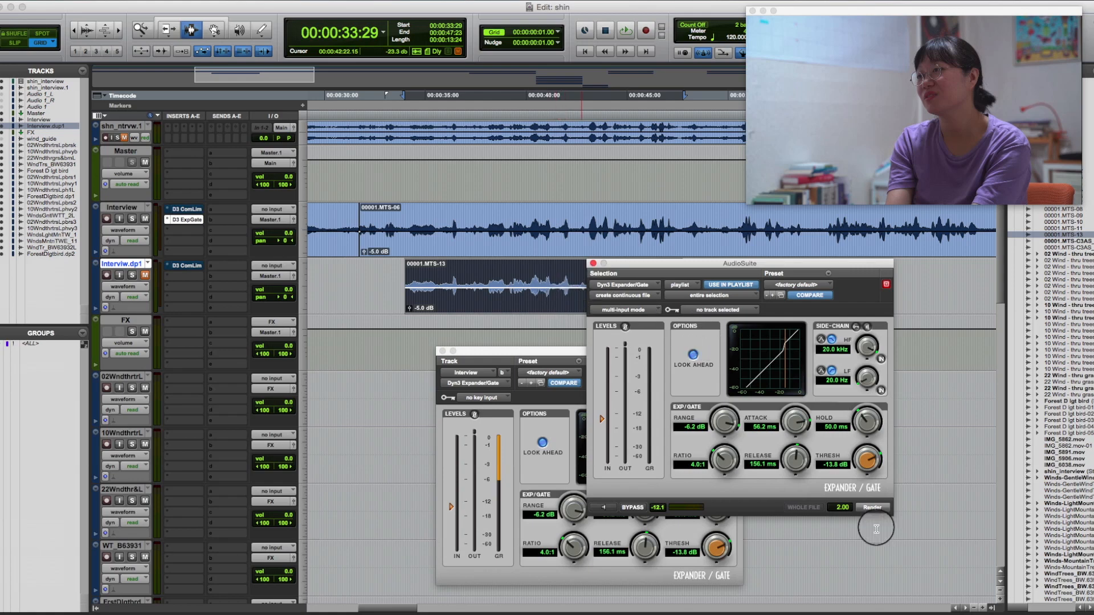
Render the expander/gate onto the selected Interview.dup1 clip and close both plug-in windows.
left_click(882, 508)
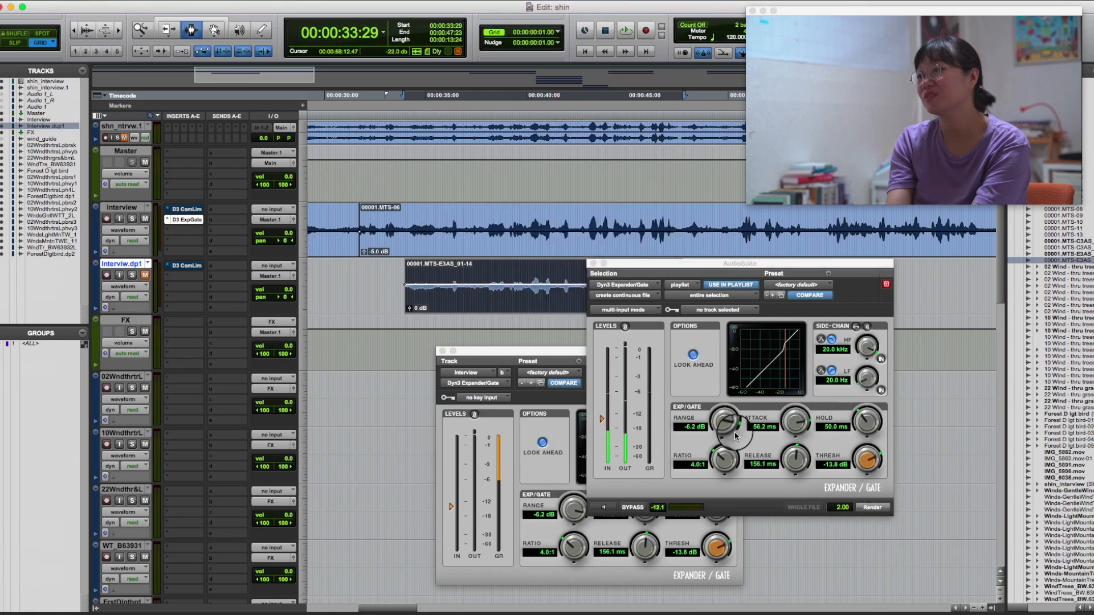
left_click(442, 351)
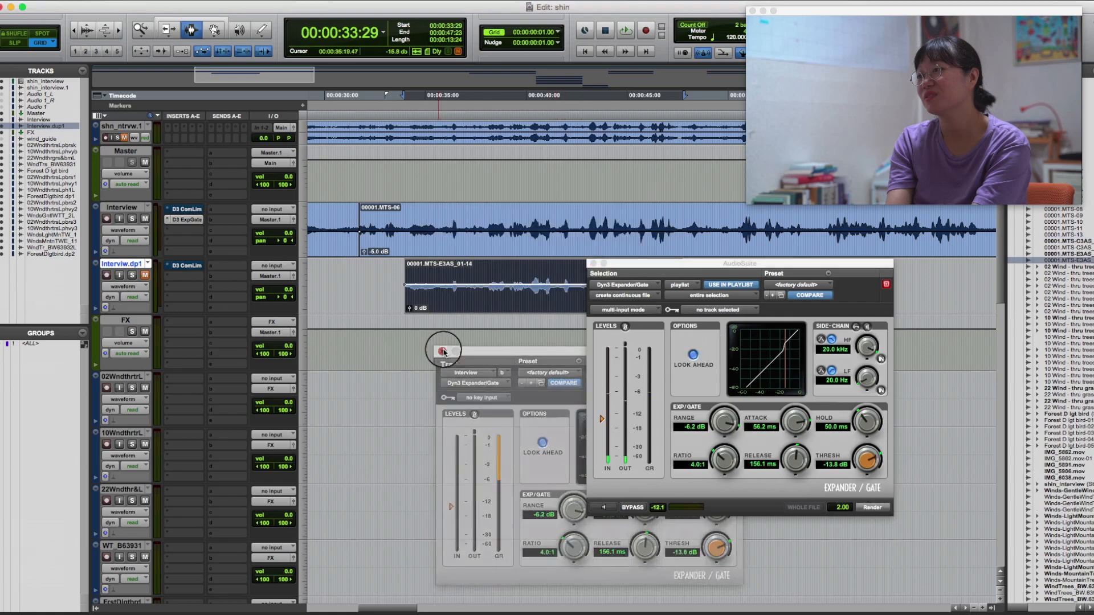
left_click(478, 278)
left_click(535, 286)
left_click(593, 264)
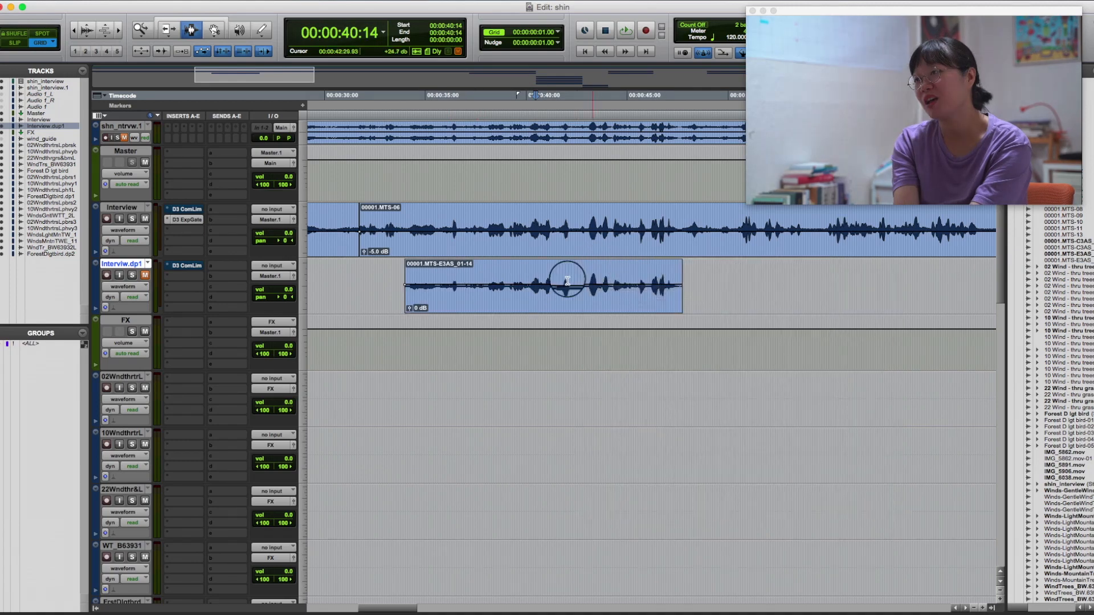
Compare the quiet gap just after 00:00:42:00 in the Interview clip with the same gap in the rendered Interview.dup1 clip.
left_click(565, 283)
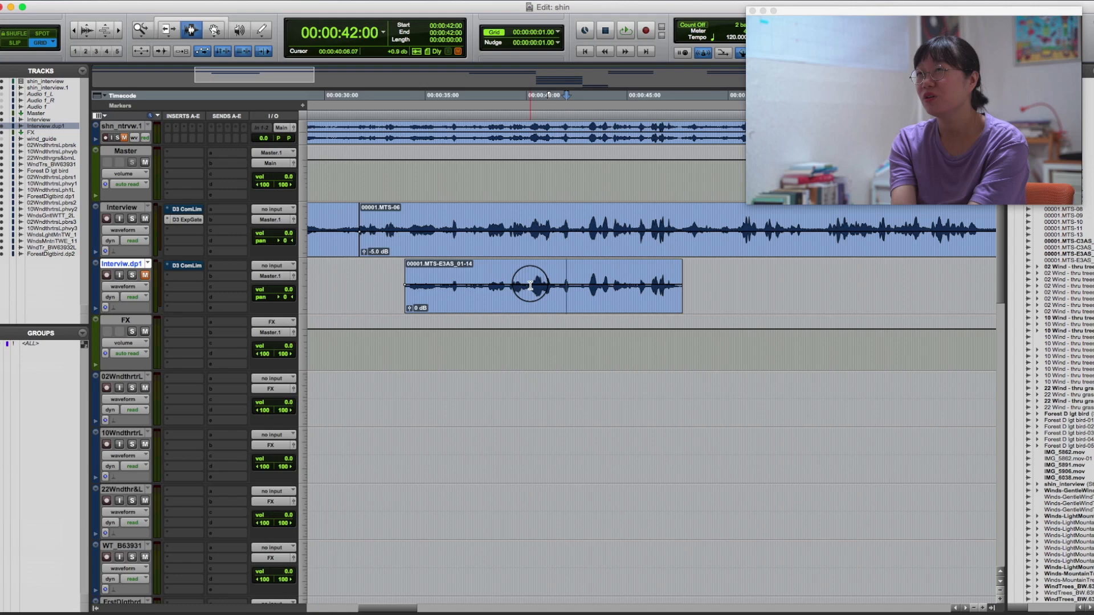
scroll(529, 285, "up", 4)
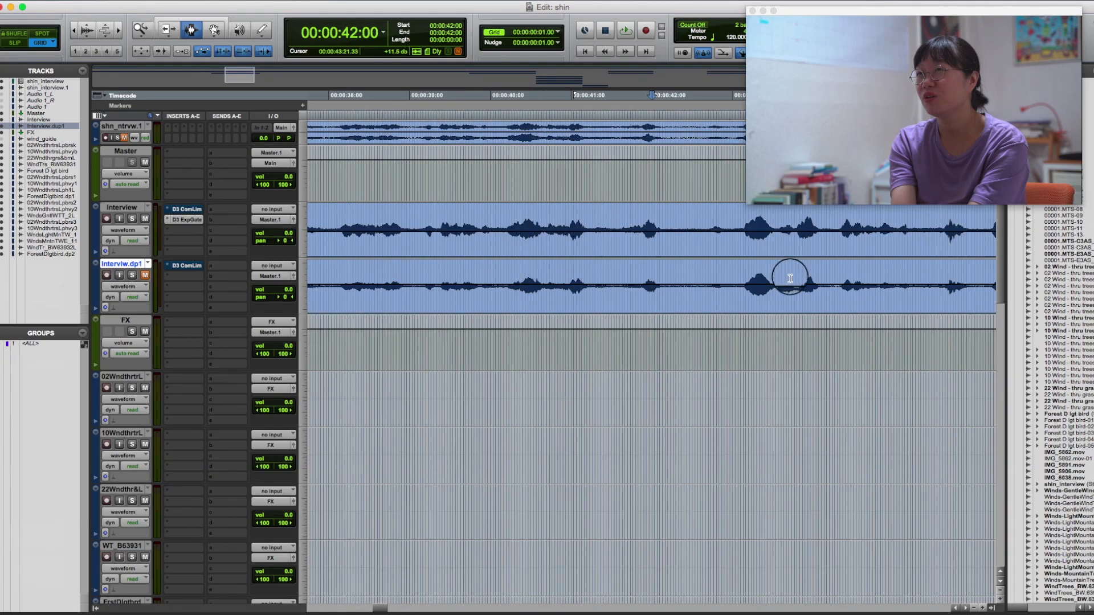
left_click_drag(665, 229, 702, 228)
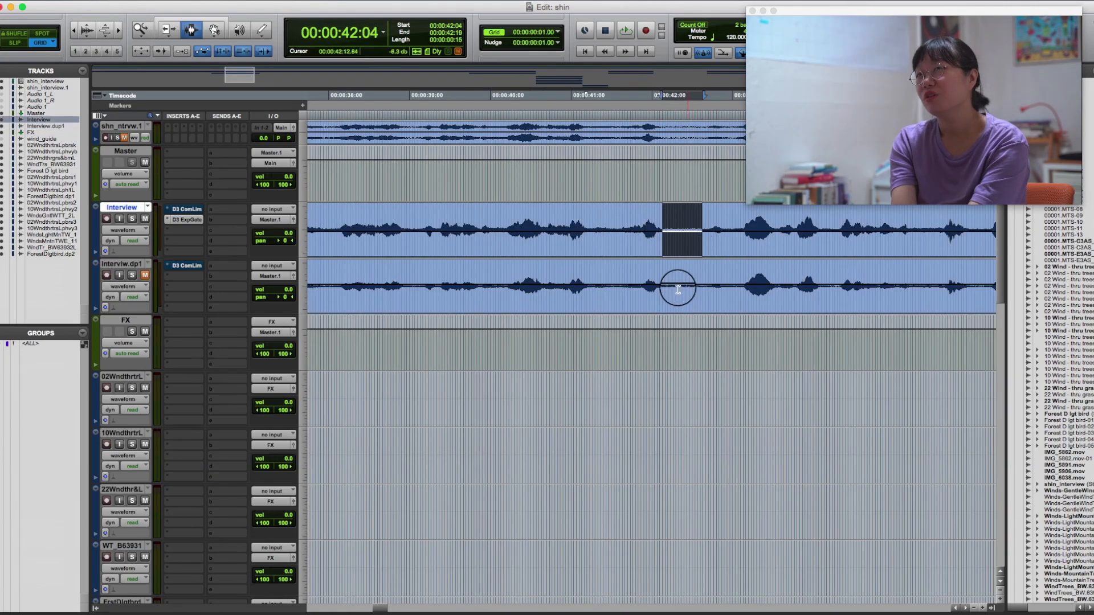
left_click_drag(675, 286, 701, 286)
left_click_drag(671, 236, 700, 235)
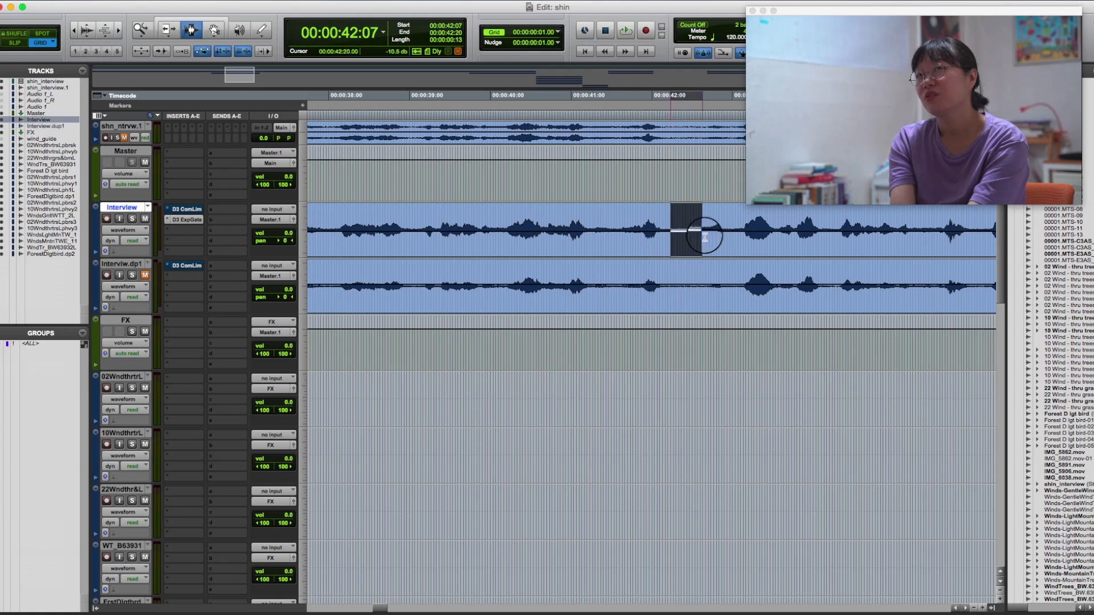
Highlight the short phrase before 00:00:42:00 and the earlier passages around 00:00:40:00 and 00:00:39:06 in the rendered clip.
mouse_move(675, 288)
left_mouse_down()
mouse_move(703, 288)
mouse_move(656, 289)
left_mouse_up()
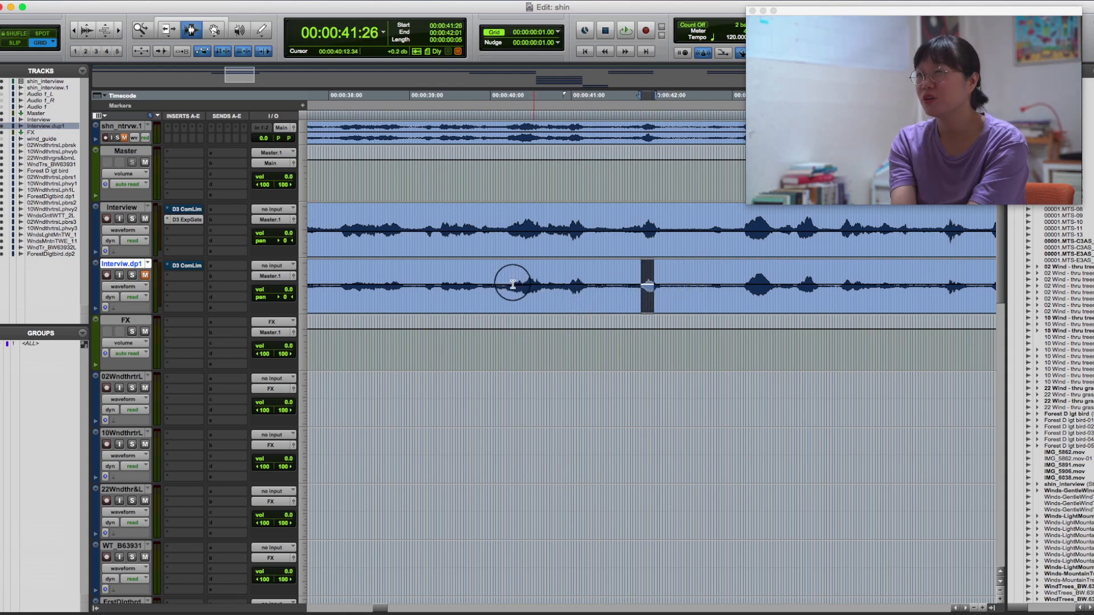
left_click_drag(514, 284, 541, 285)
left_click_drag(439, 281, 471, 288)
left_click(426, 289)
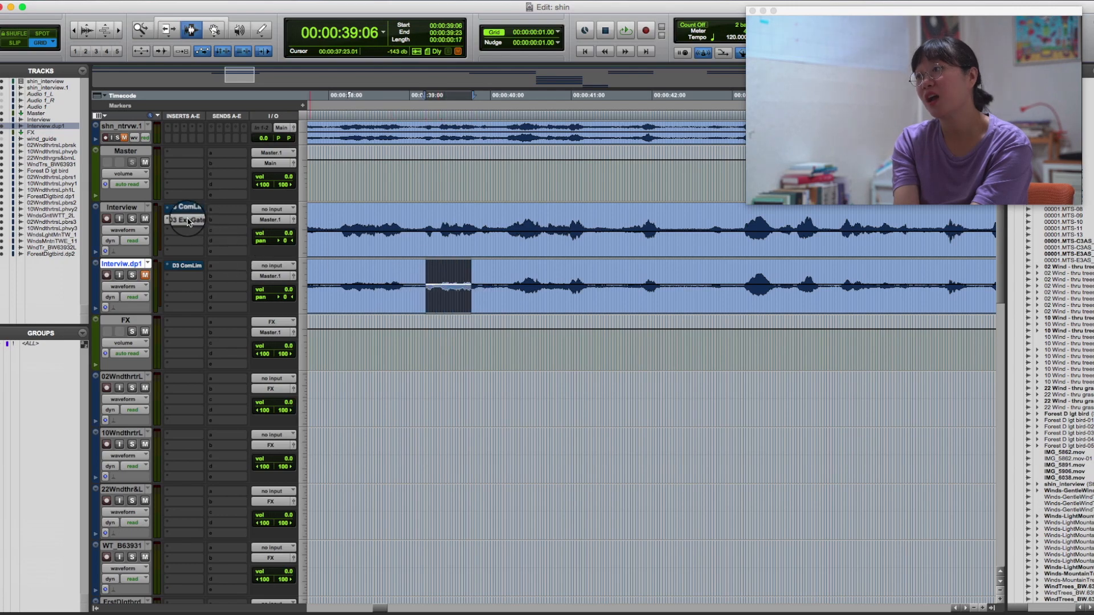
Open the Interview track's Expander/Gate insert and the AudioSuite Dyn3 Expander/Gate, and place their windows side by side.
left_click(189, 221)
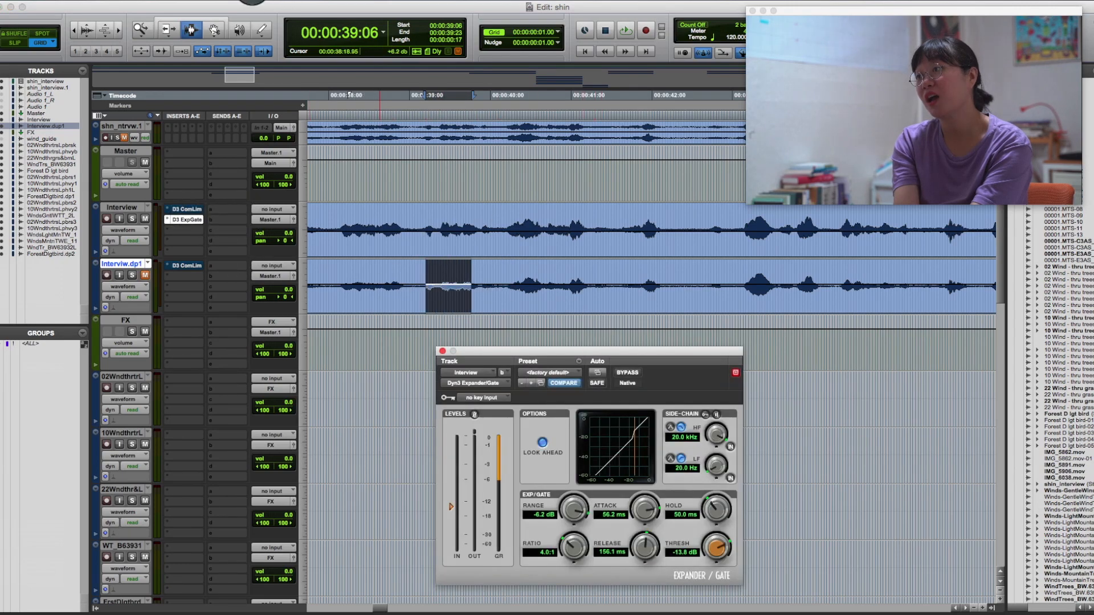
left_click(252, 0)
mouse_move(298, 188)
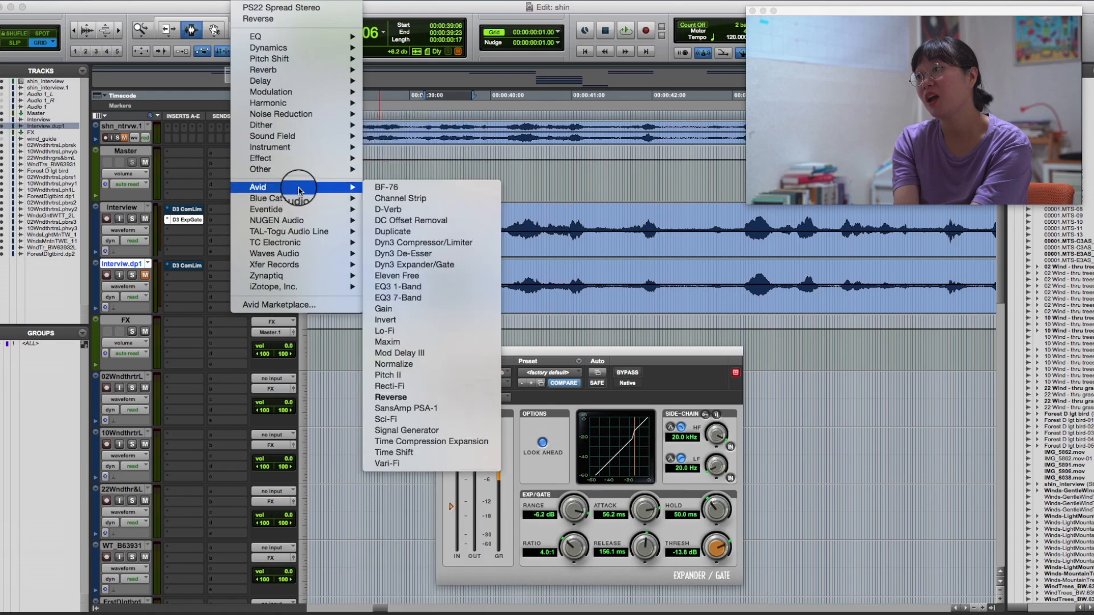
left_click(419, 264)
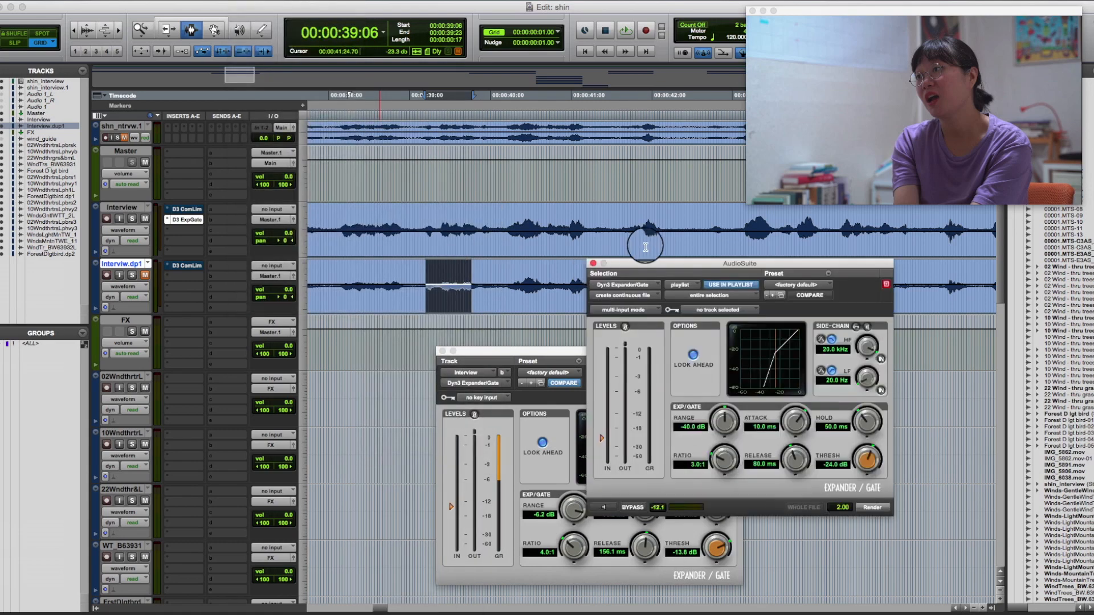
left_click_drag(657, 268, 803, 318)
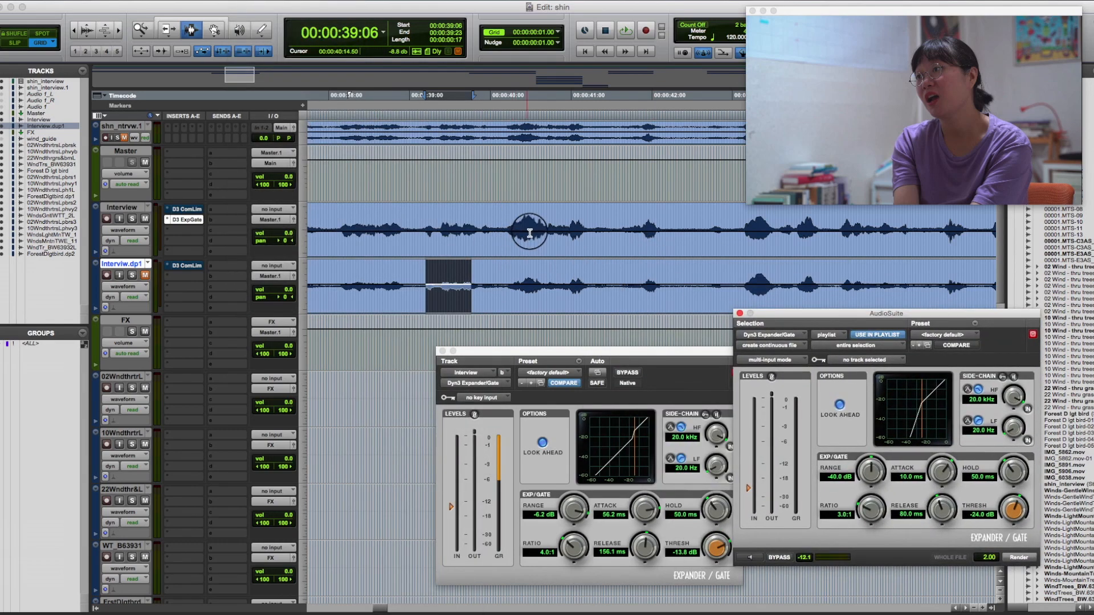
Play the Interview track from 00:00:39:12 and lower its Expander/Gate threshold to -18.0 dB.
left_click(529, 233)
left_click(442, 232)
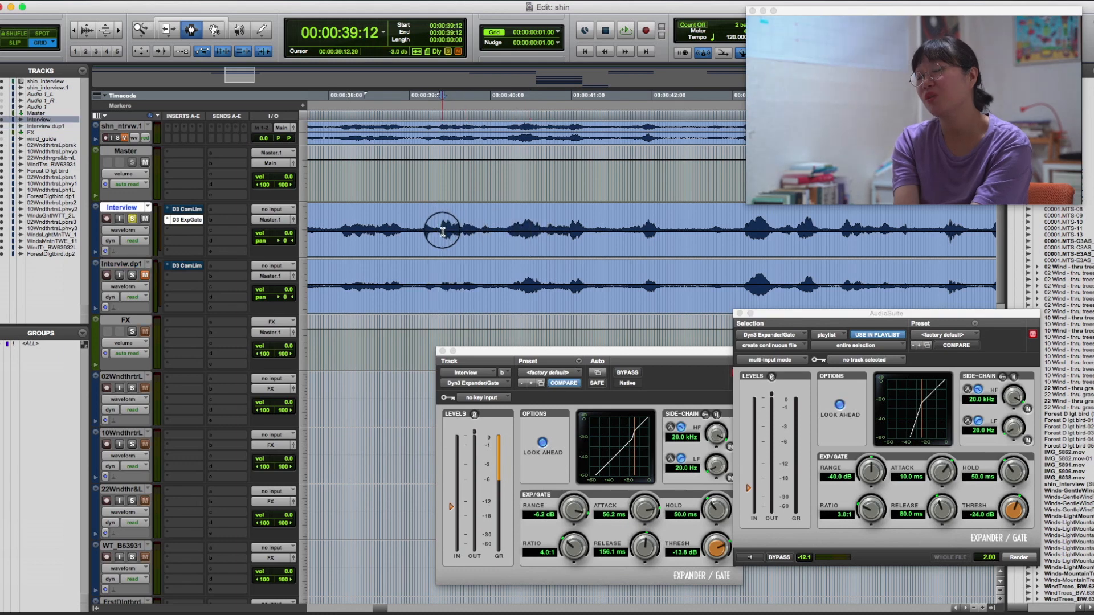
key("space")
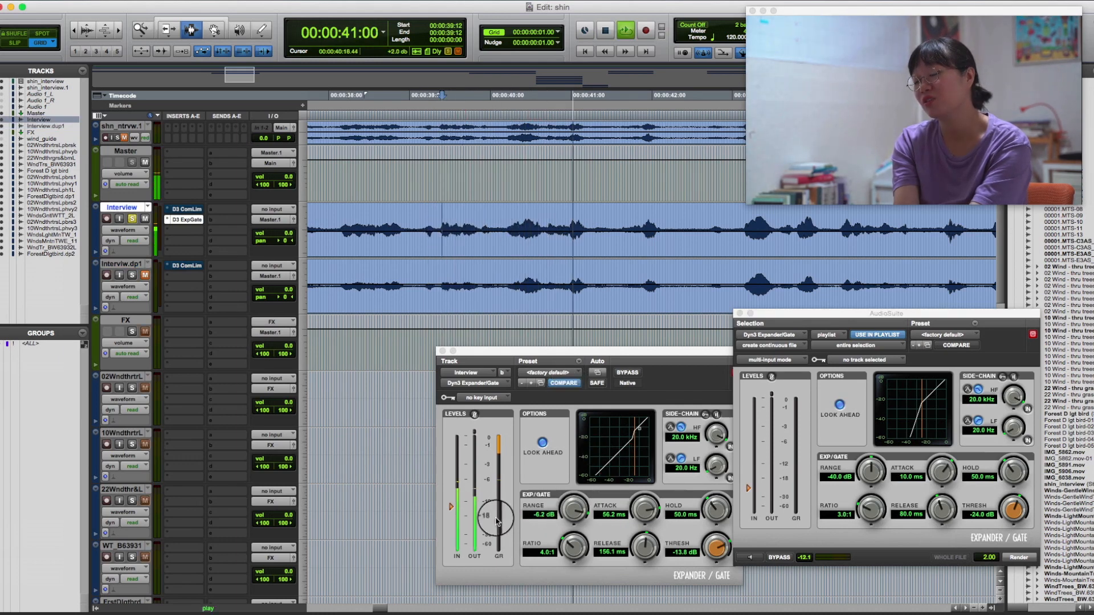
left_click_drag(451, 507, 452, 518)
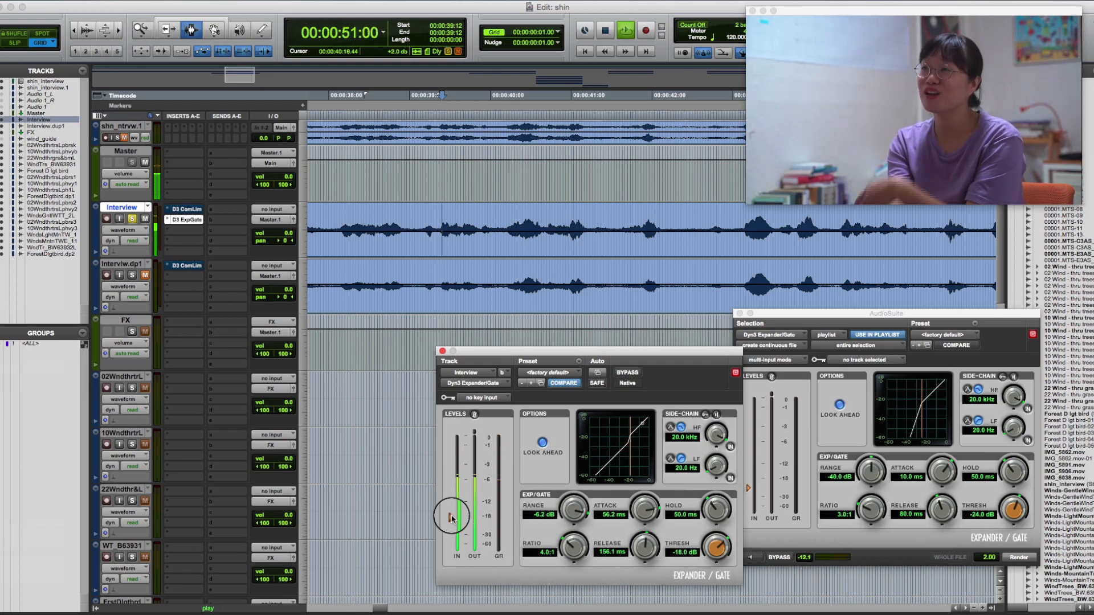
key("space")
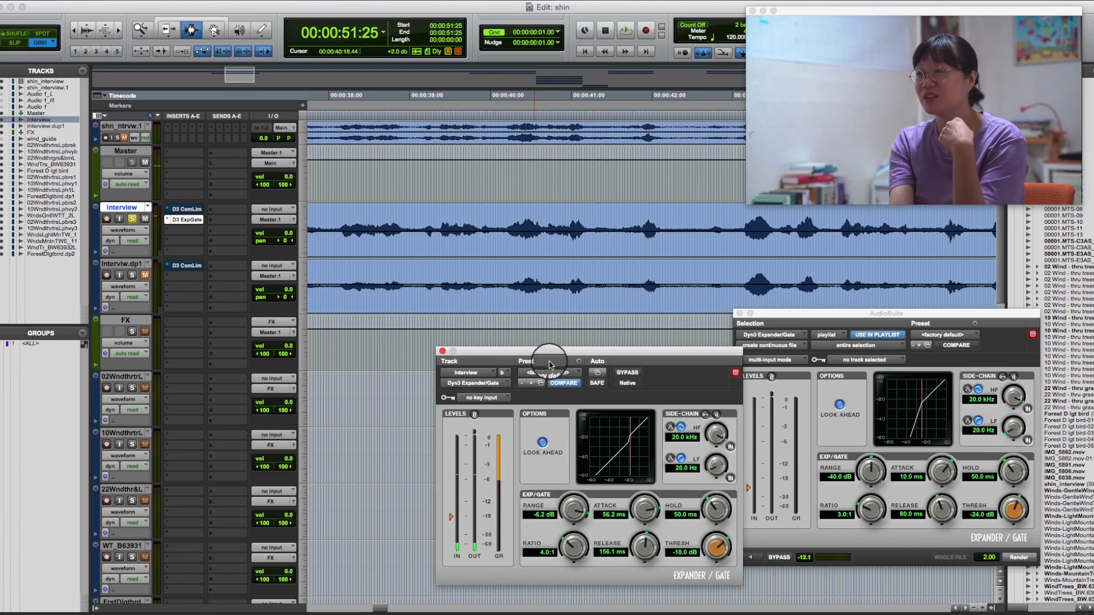
Copy the insert's -18.0 dB threshold version of the Expander/Gate settings into the AudioSuite Expander/Gate.
left_click(581, 361)
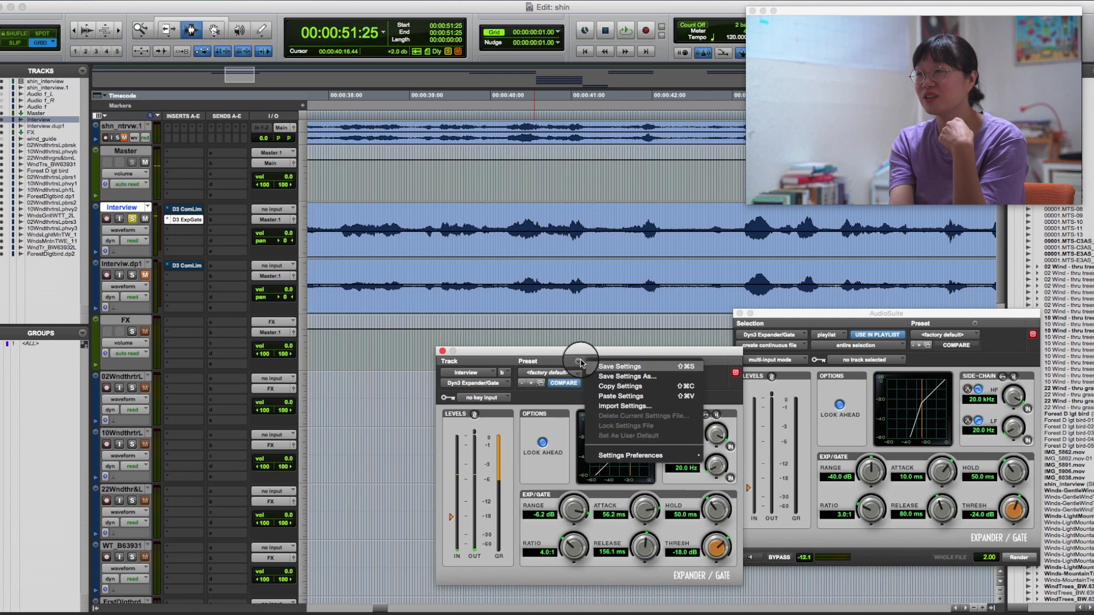
left_click(625, 386)
left_click(974, 324)
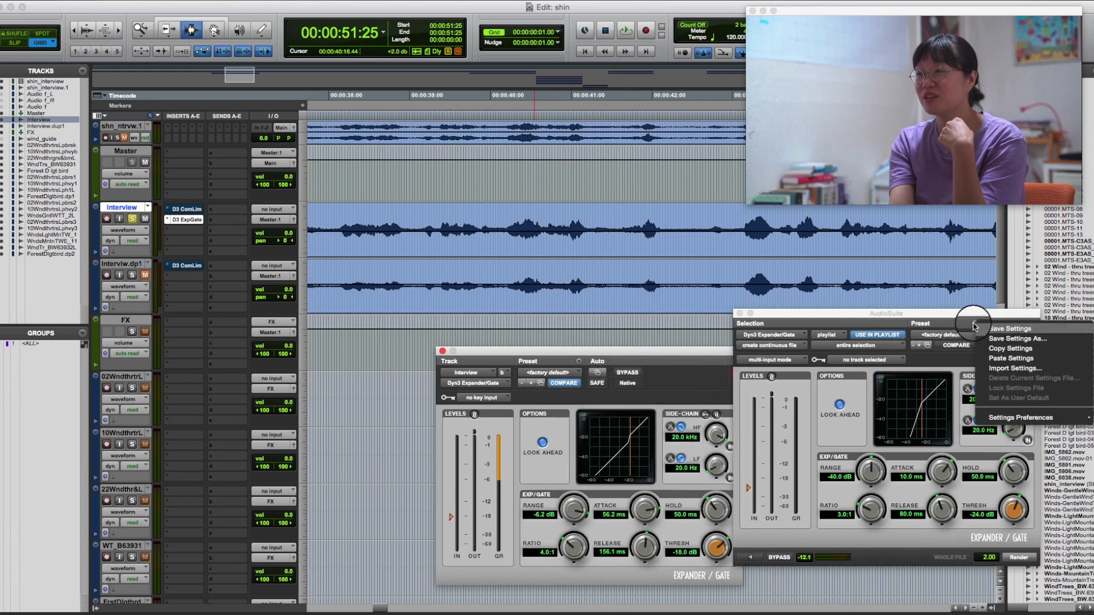
left_click(1013, 358)
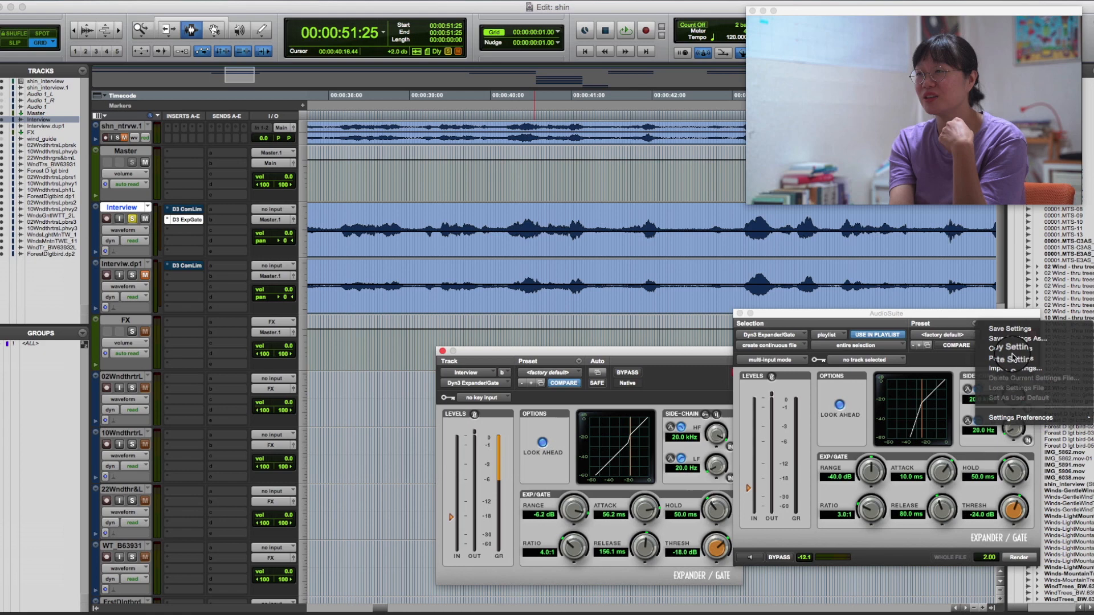
Replace the rendered clip on Interview.dup1 with a fresh copy of the Interview track's 00001.MTS-06 clip.
left_click(601, 241)
key("r")
key("r")
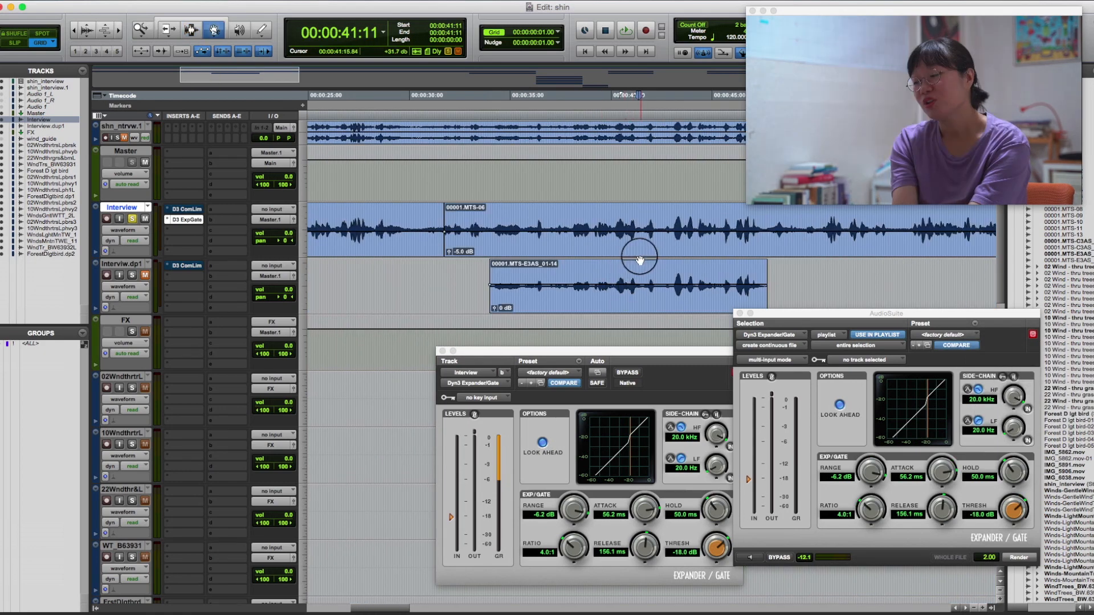
double_click(663, 255)
left_click_drag(663, 255, 661, 278)
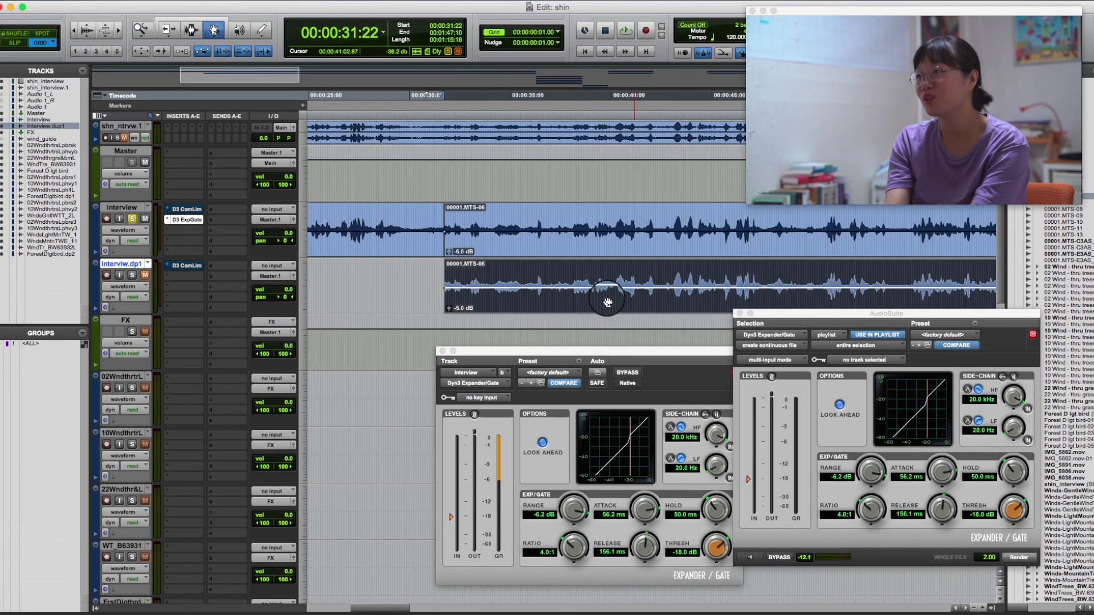
Trim the copied clip to 00:00:35:05–00:00:45:03 and render the AudioSuite Expander/Gate onto it.
left_click_drag(514, 290, 714, 286)
key("super+t")
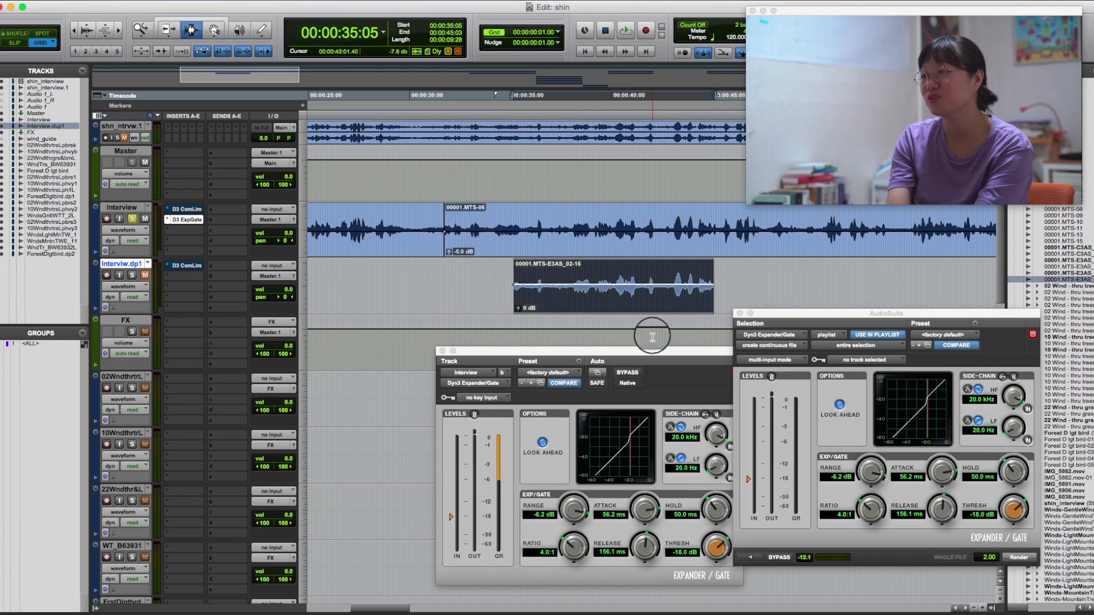
Compare the phrase before 00:00:42:00 in both Interview clips and examine the neighbouring phrases and gaps in the rendered clip.
left_click(574, 296)
scroll(613, 283, "up", 5)
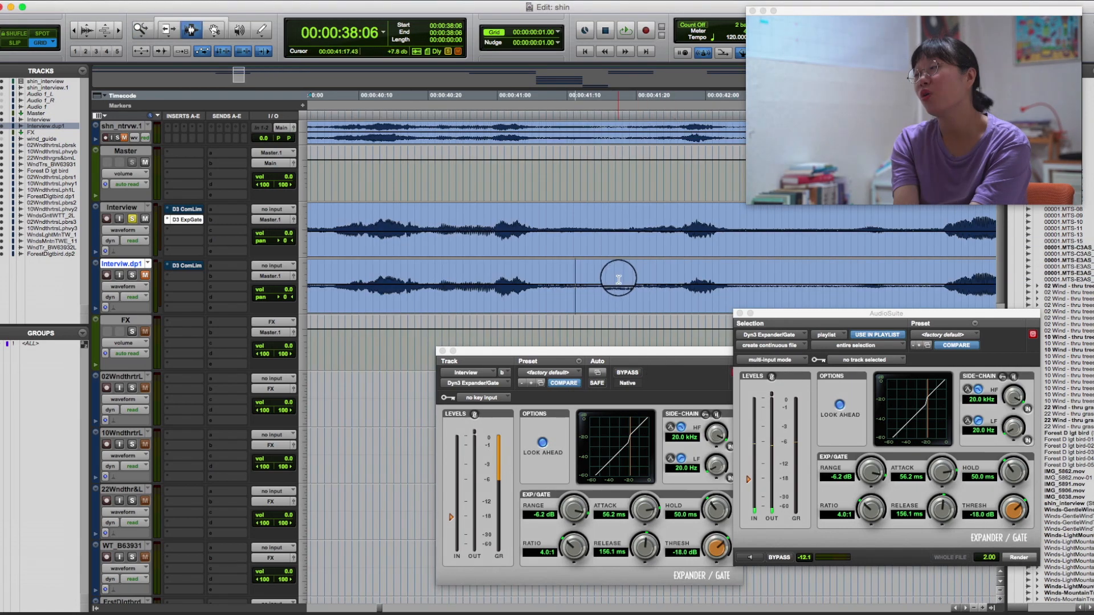
left_click(682, 238)
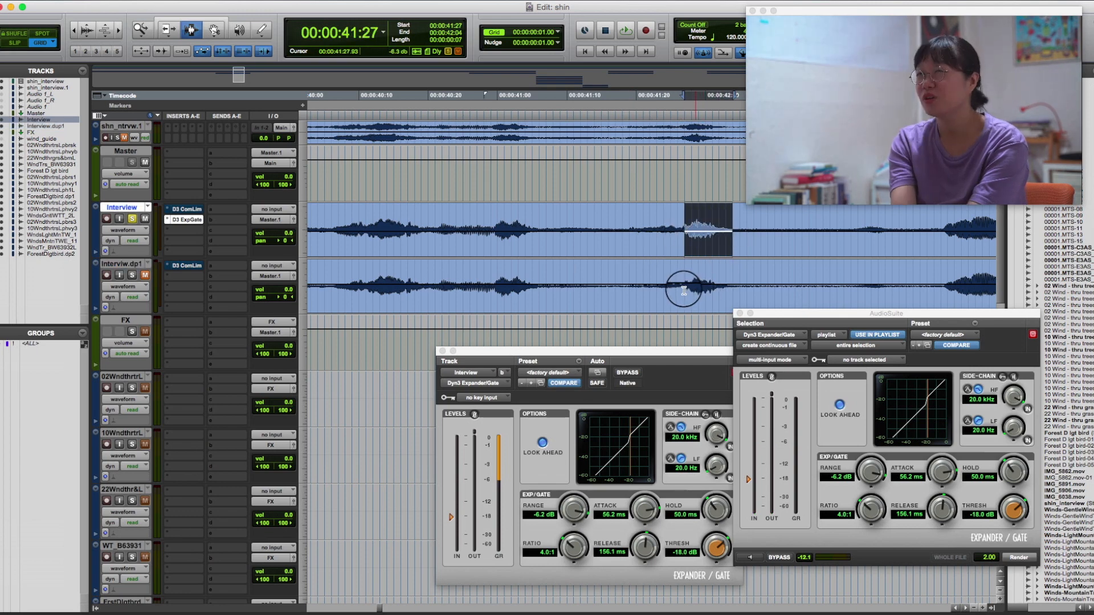
left_click_drag(679, 288, 718, 287)
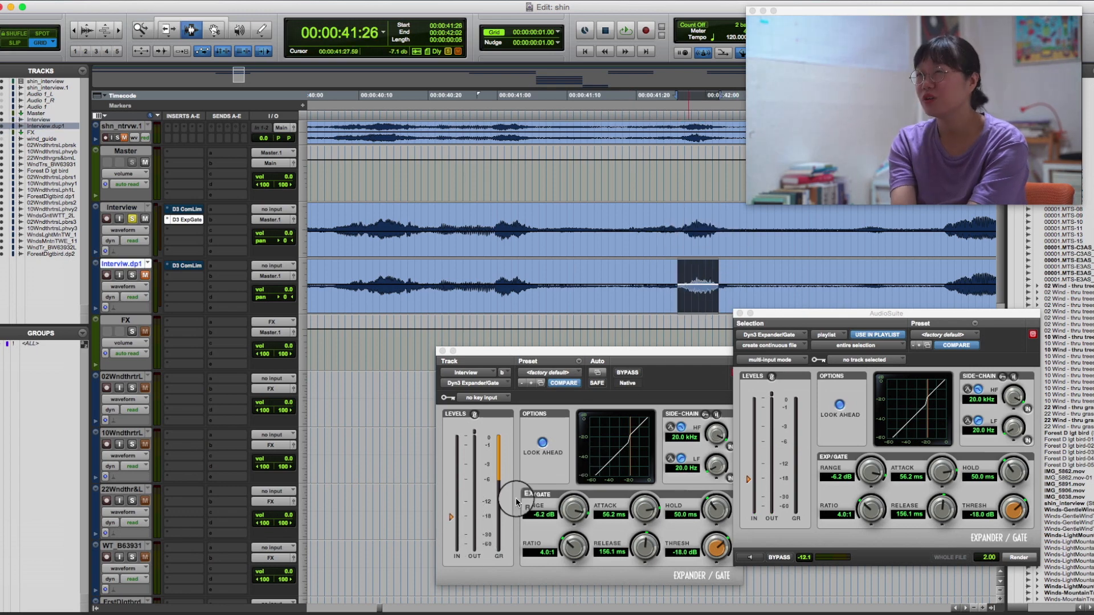
left_click_drag(484, 285, 545, 287)
left_click_drag(344, 278, 640, 278)
left_click_drag(754, 279, 816, 279)
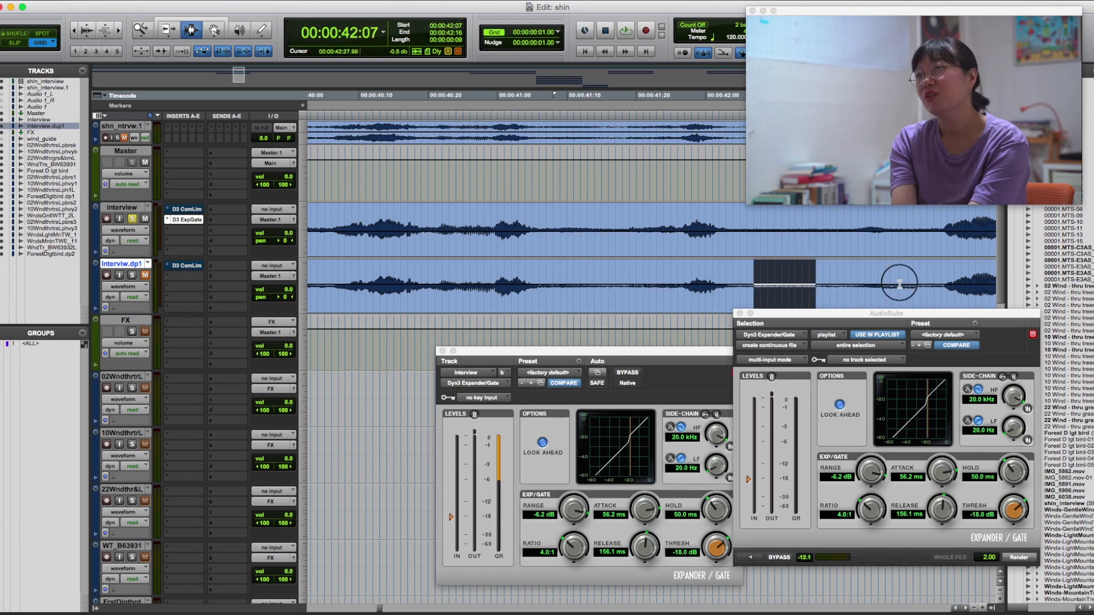
left_click_drag(900, 284, 926, 283)
Bypass the Interview track's Expander/Gate insert and listen to the unprocessed clip from 00:00:35:04.
left_click(769, 293)
key("r")
key("r")
key("r")
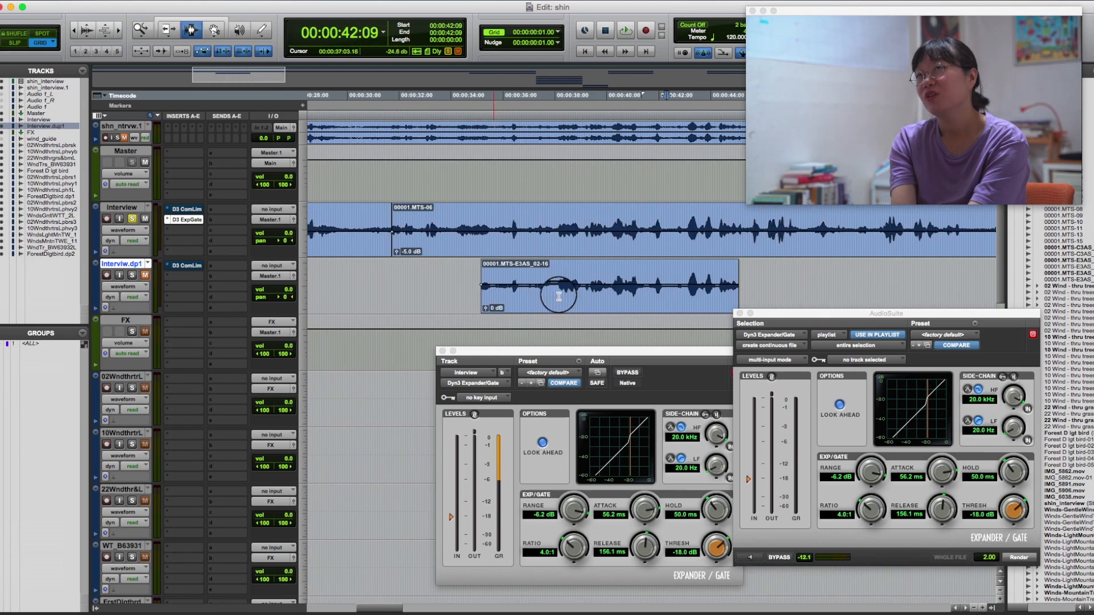
left_click(448, 226)
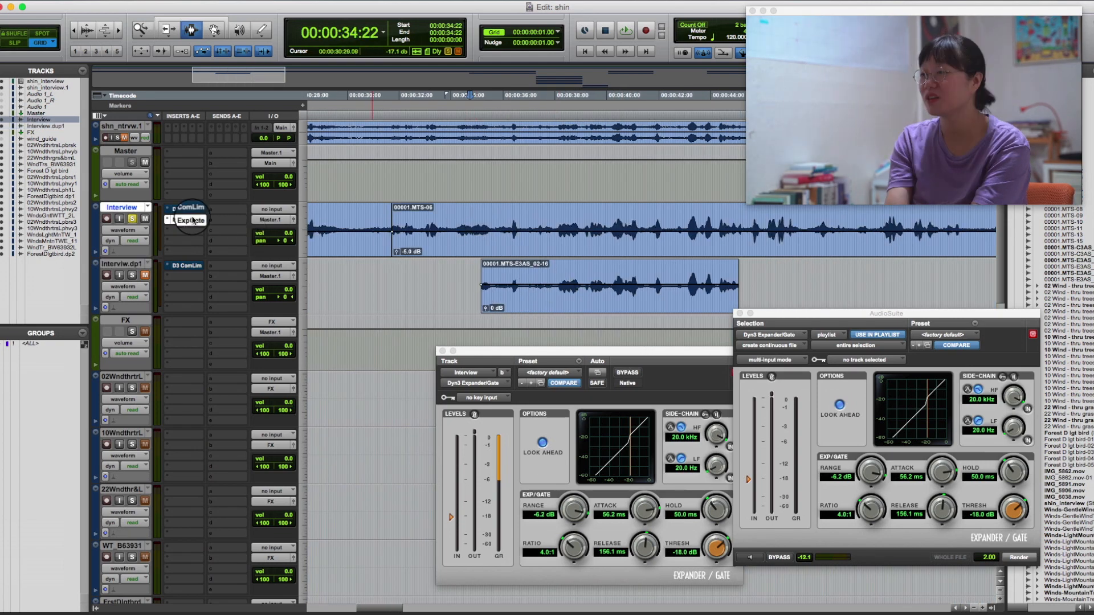
left_click(193, 221, "super")
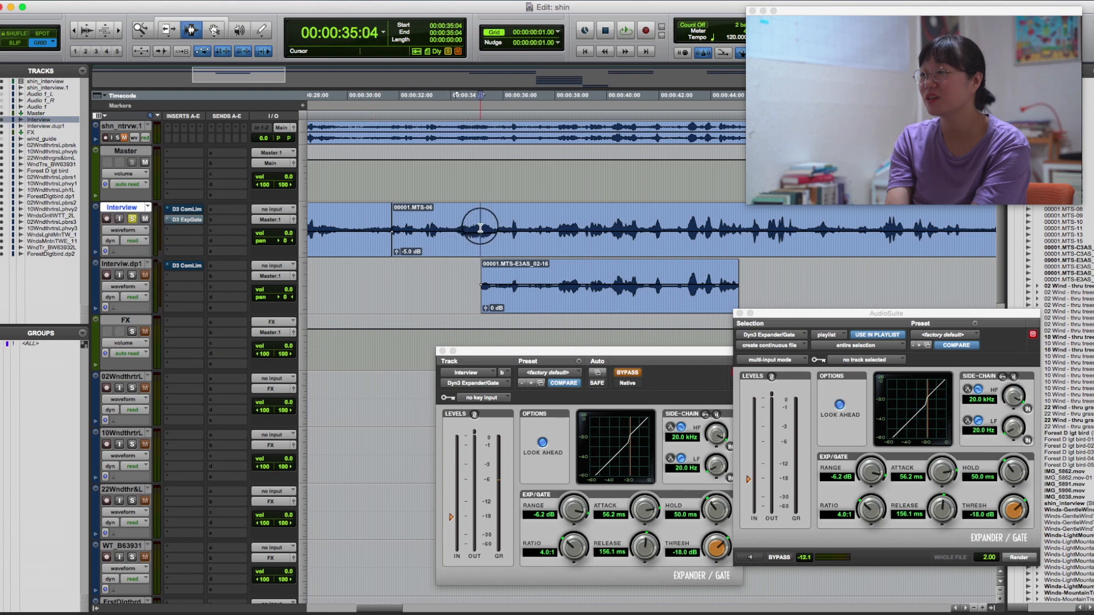
key("space")
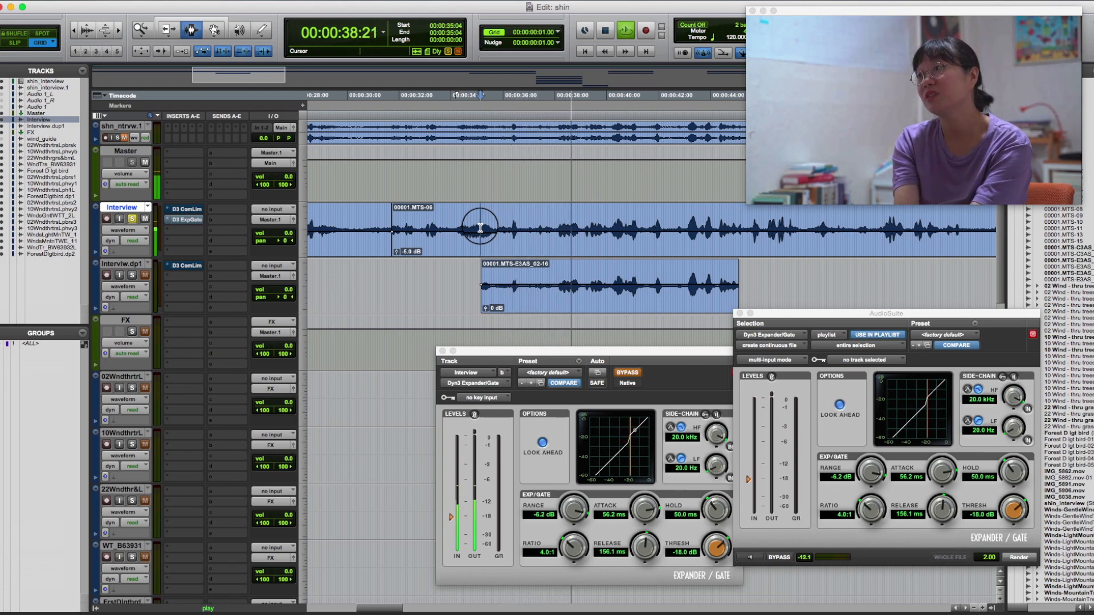
Solo Interview.dup1 instead of Interview and listen to the rendered clip from 00:00:35:05.
left_click(132, 275, "super")
key("space")
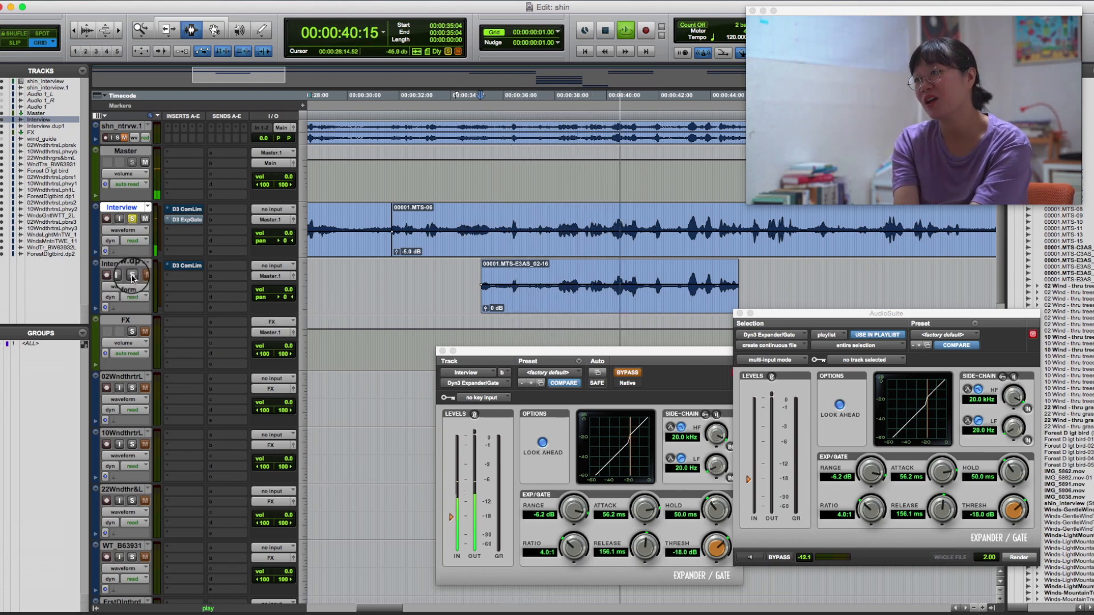
left_click(462, 287)
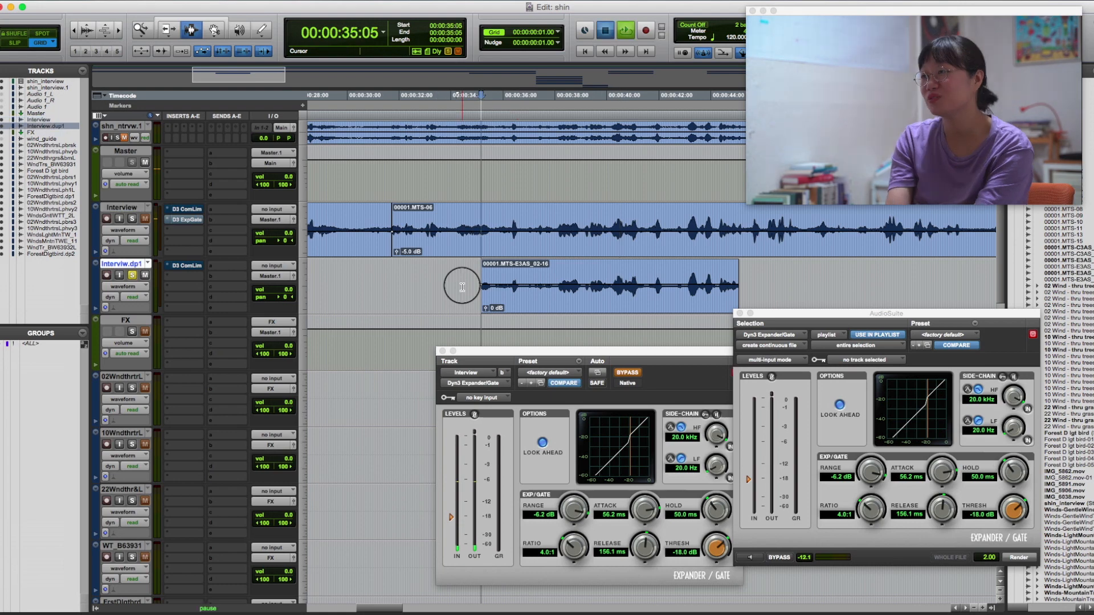
key("space")
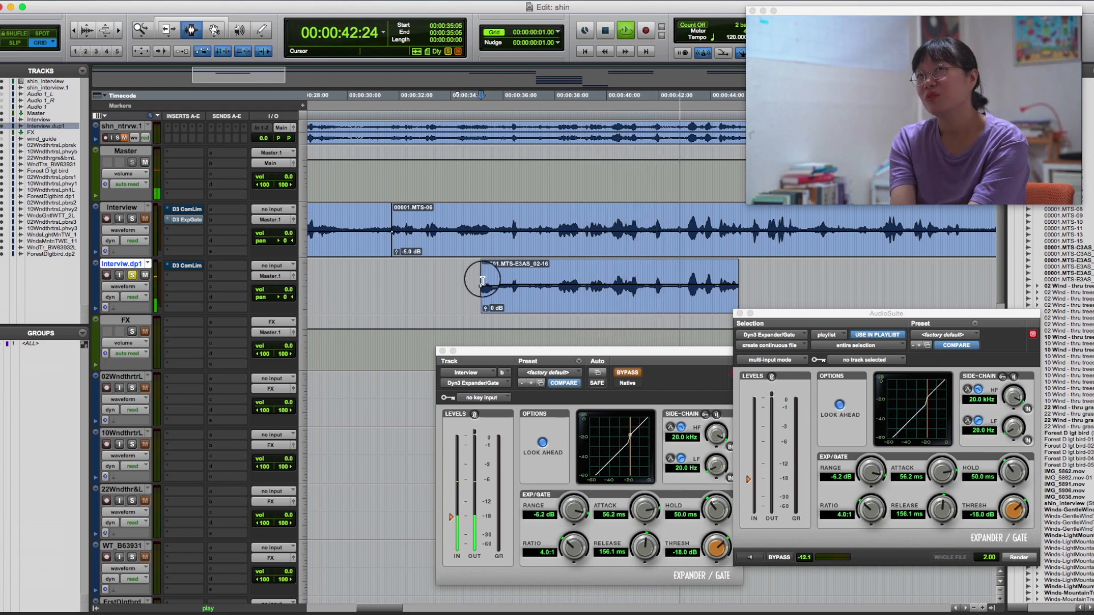
key("space")
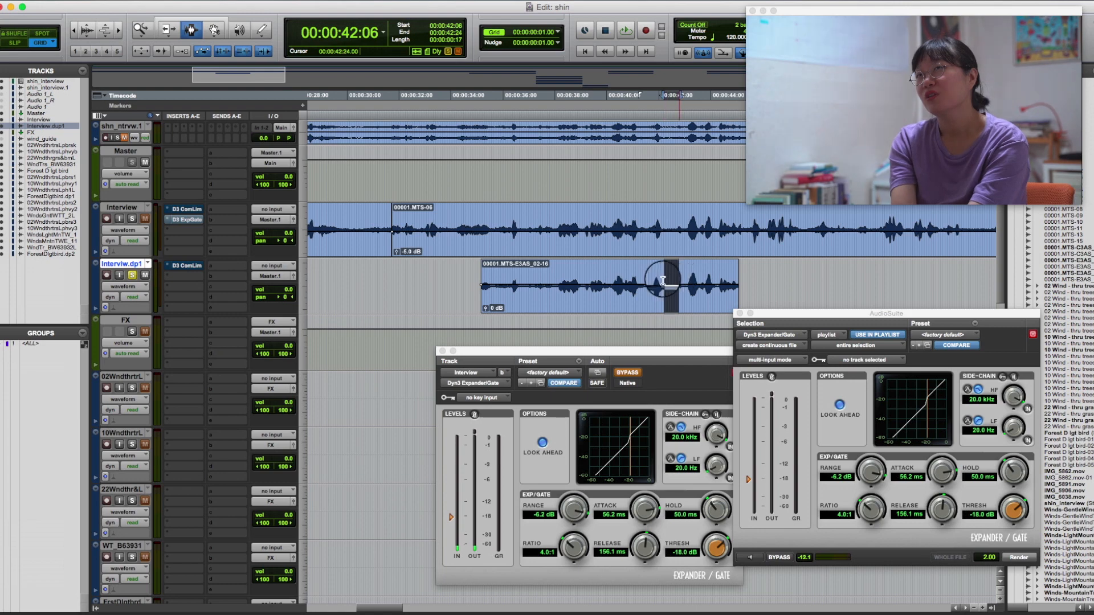
Select the whole rendered clip on Interview.dup1 and close both Expander/Gate windows.
left_click(648, 279)
left_click(528, 279)
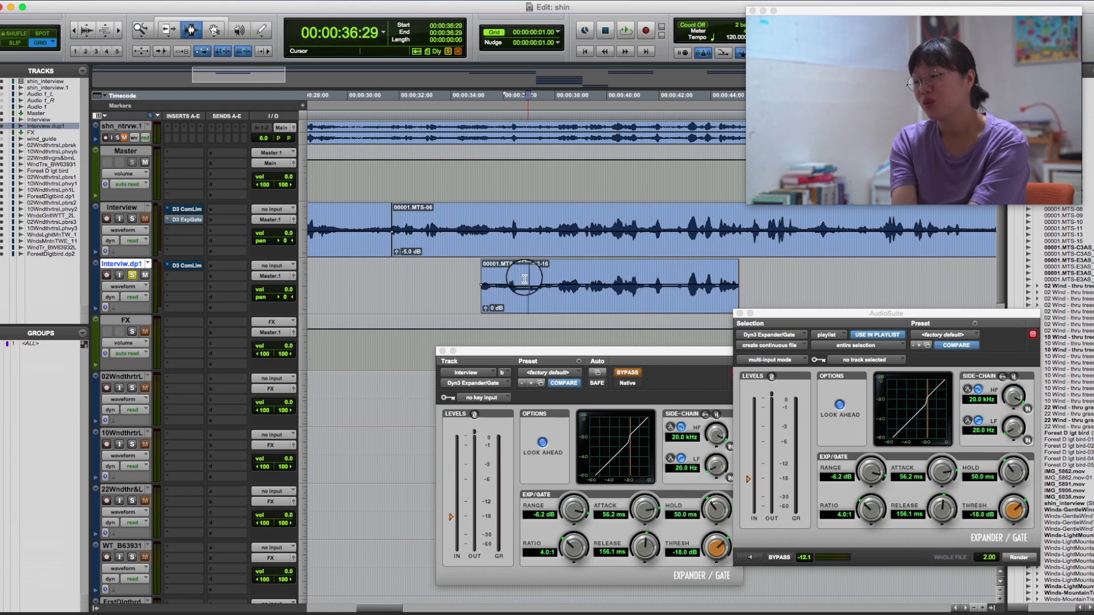
left_click(470, 281)
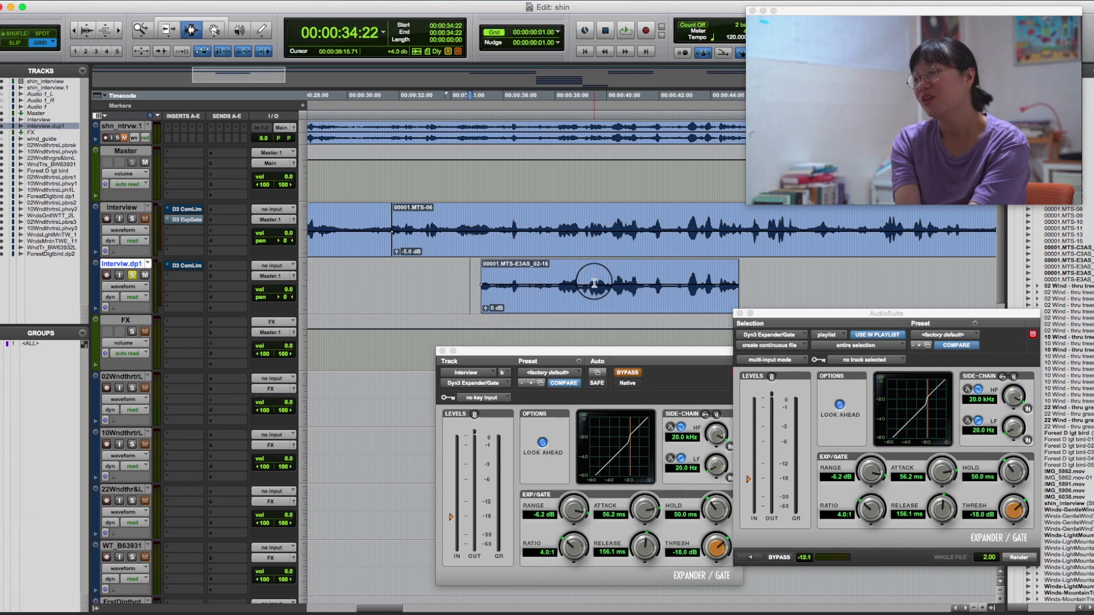
double_click(593, 281)
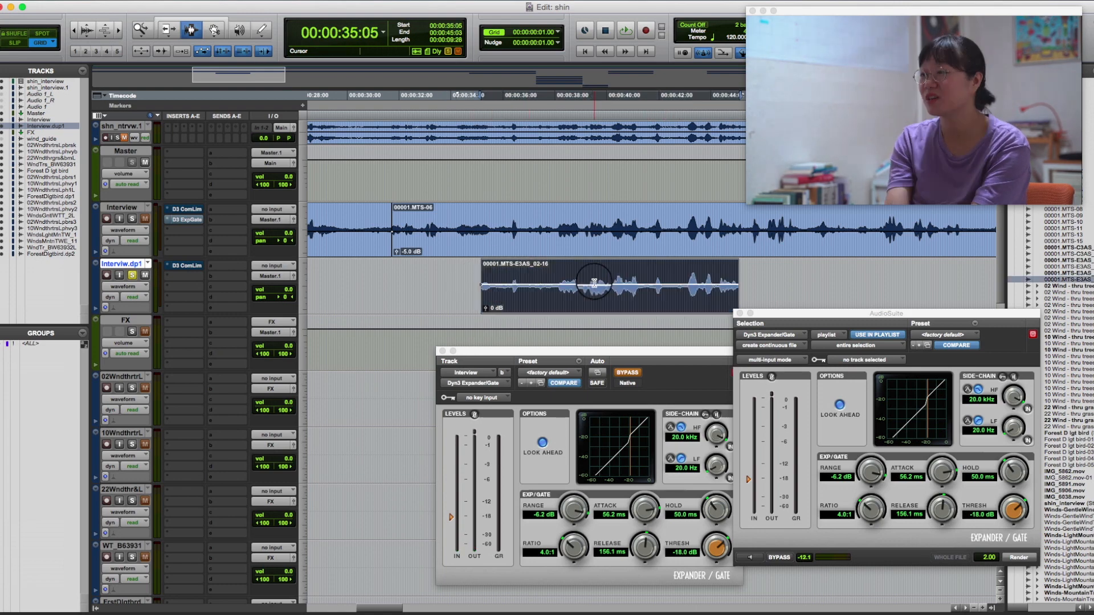
left_click(740, 314)
left_click(441, 350)
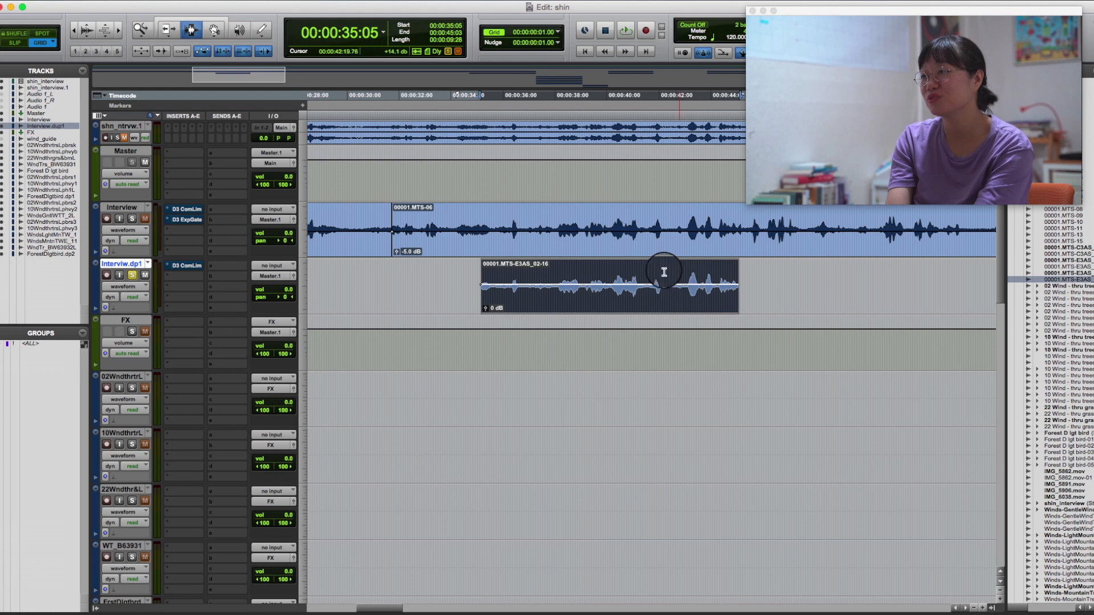
Highlight the quiet gaps at 00:00:42:07 and 00:00:36:22 in the rendered clip, and delete the clip from Interview.dup1.
left_click_drag(663, 270, 675, 275)
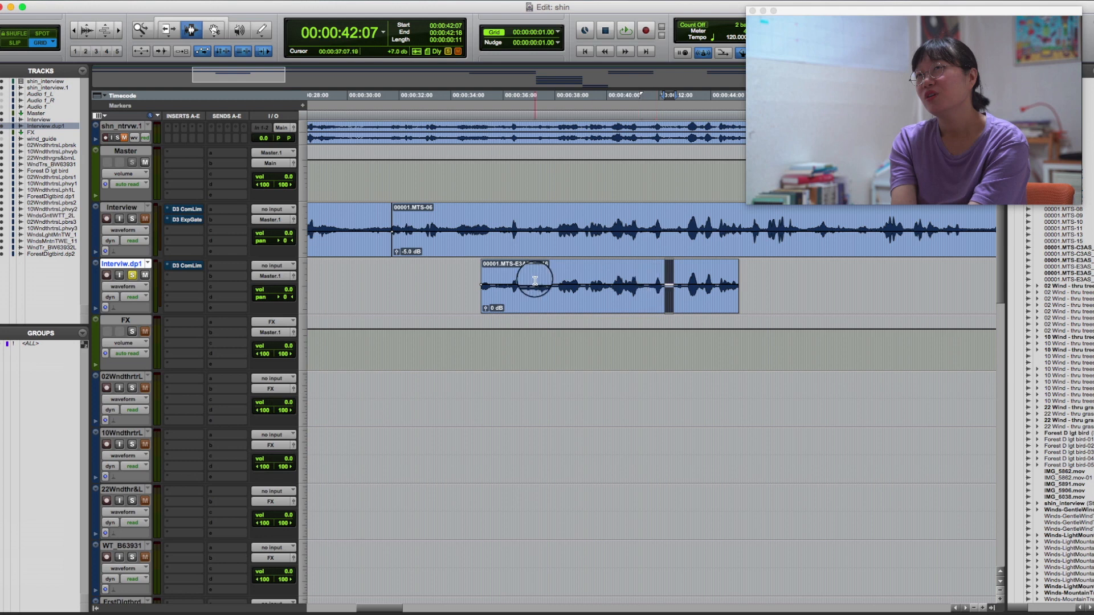
left_click_drag(558, 269, 522, 265)
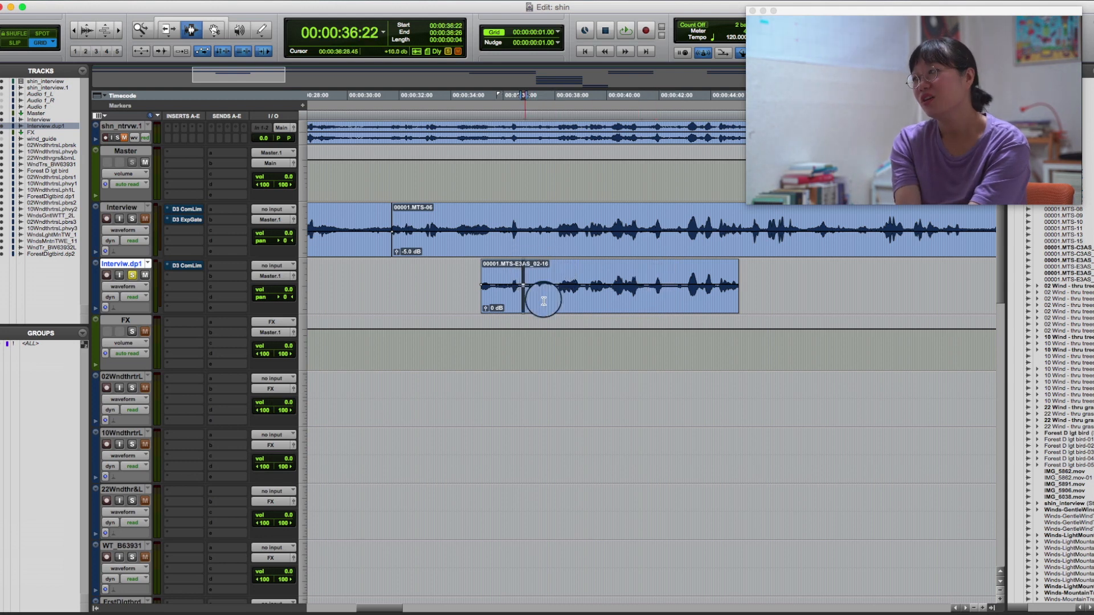
double_click(589, 287)
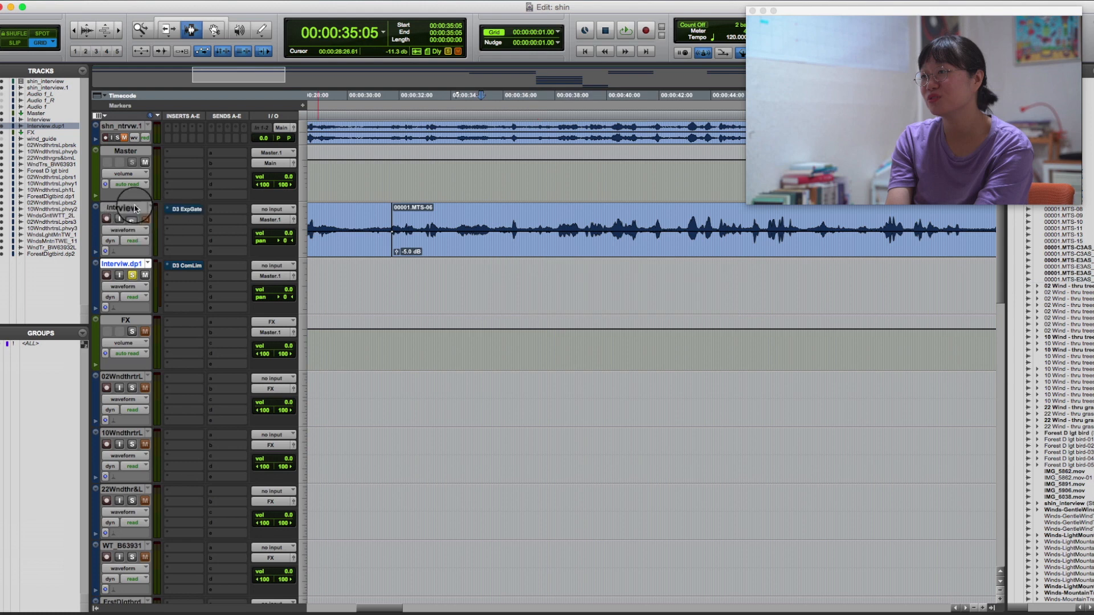
Solo the Interview track and move the Compressor/Limiter from Interview.dup1 to the insert slot after Interview's Expander/Gate.
left_click(135, 208)
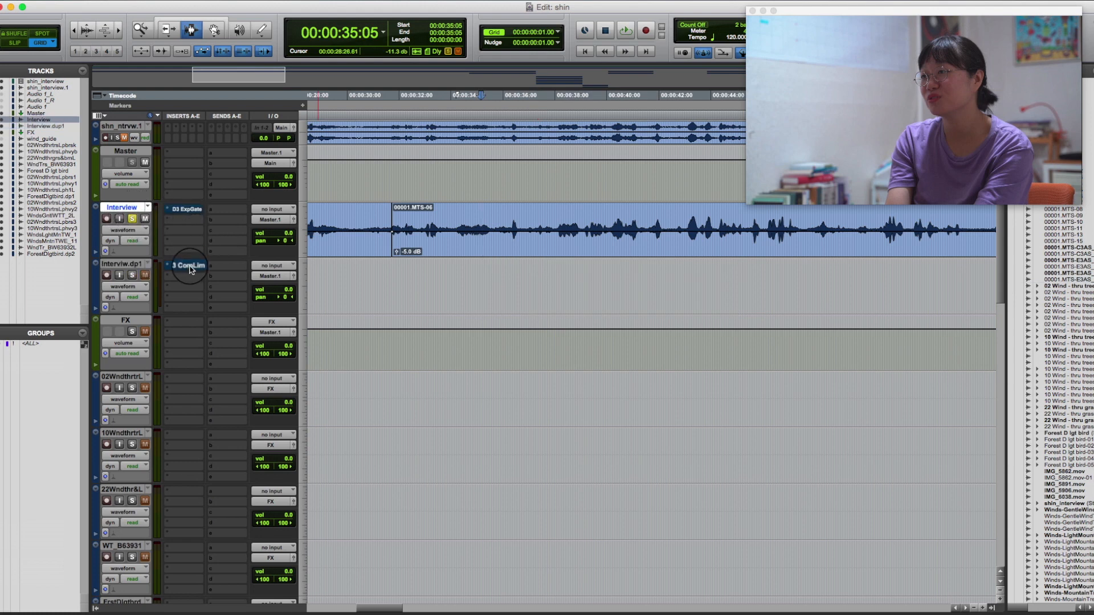
left_click_drag(190, 226, 195, 224)
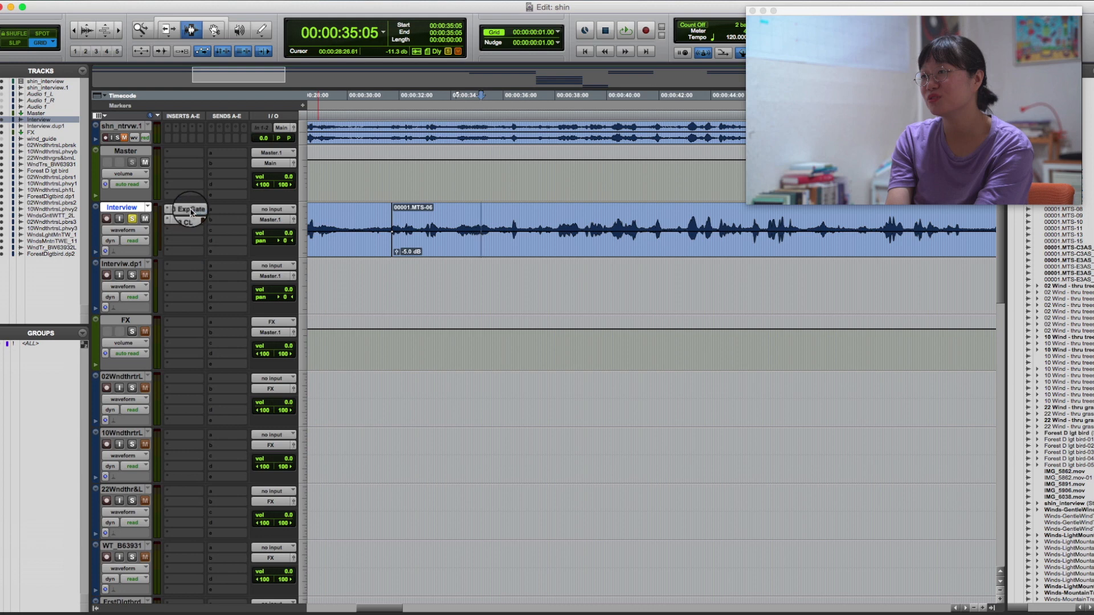
Open the Expander/Gate on Interview and listen to the track from 00:00:39:13 while watching its input level against the threshold.
left_click(184, 209)
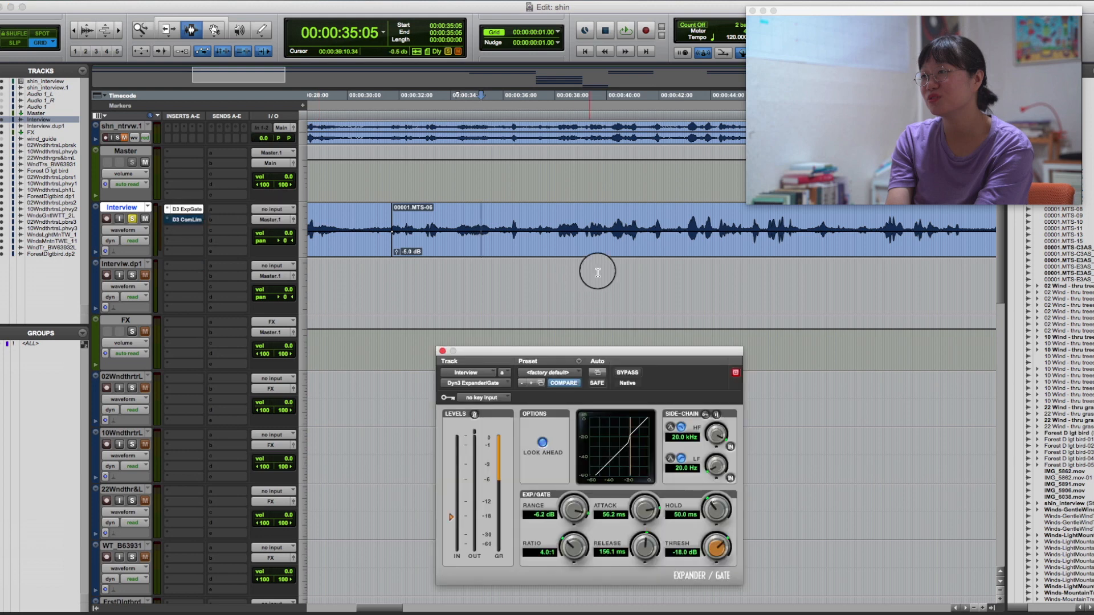
left_click(545, 224)
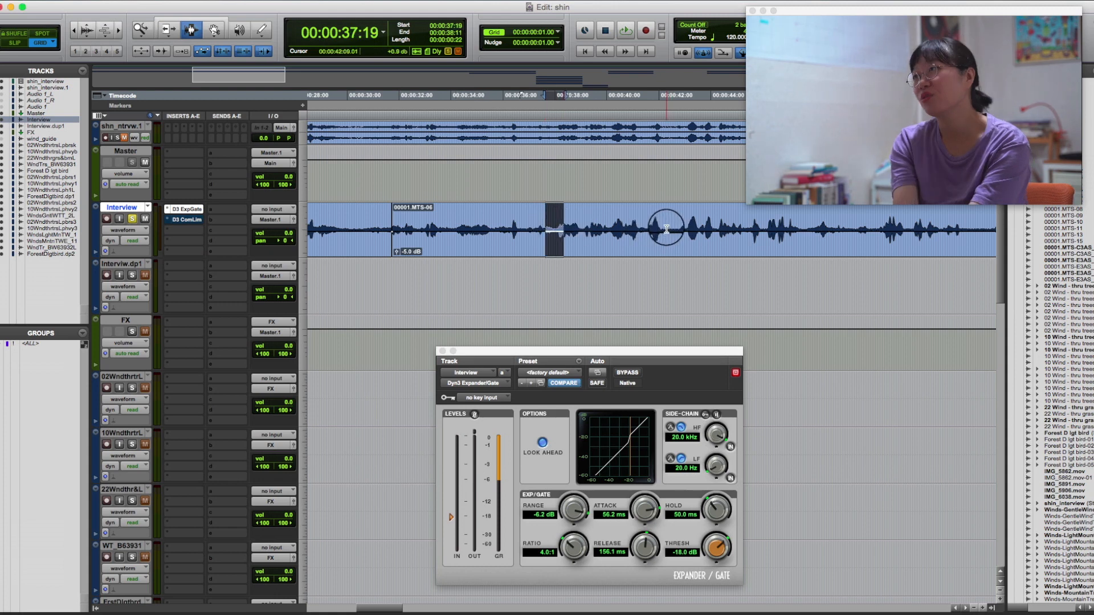
left_click(664, 231)
left_click(593, 227)
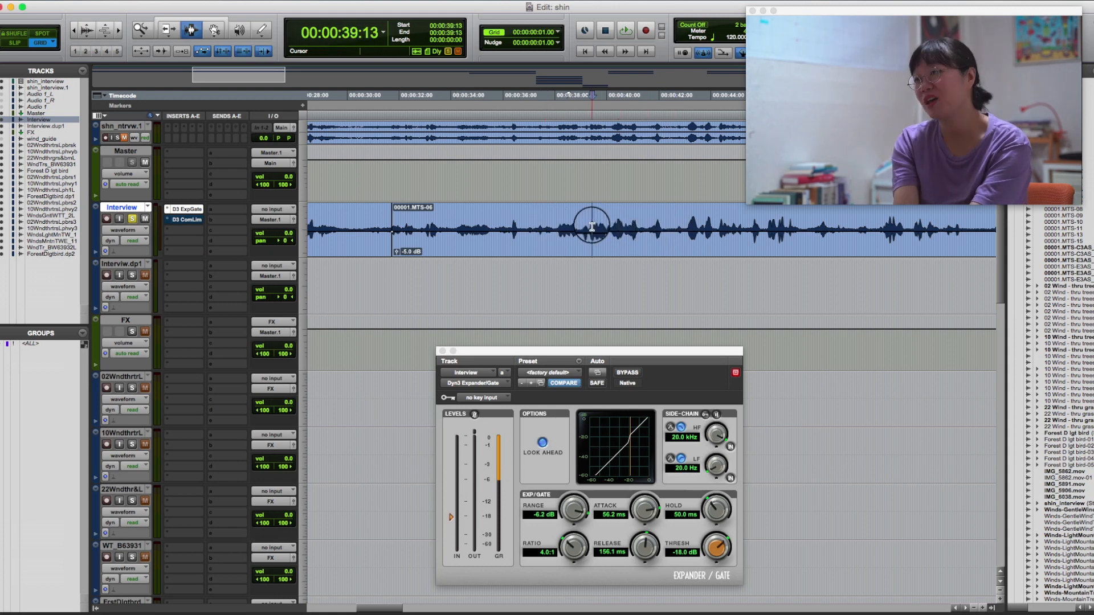
key("space")
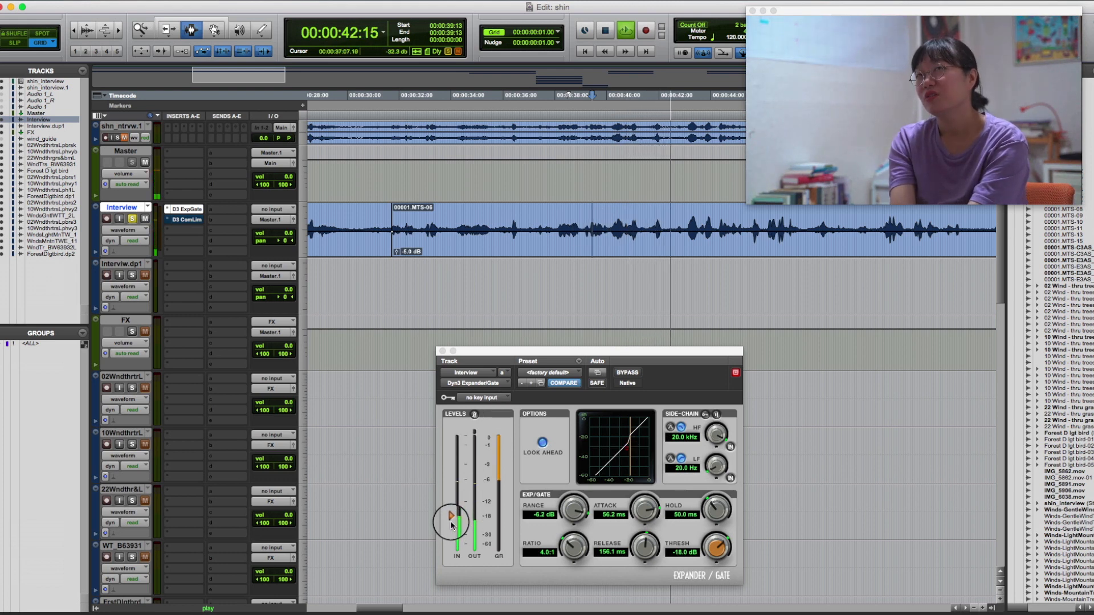
key("space")
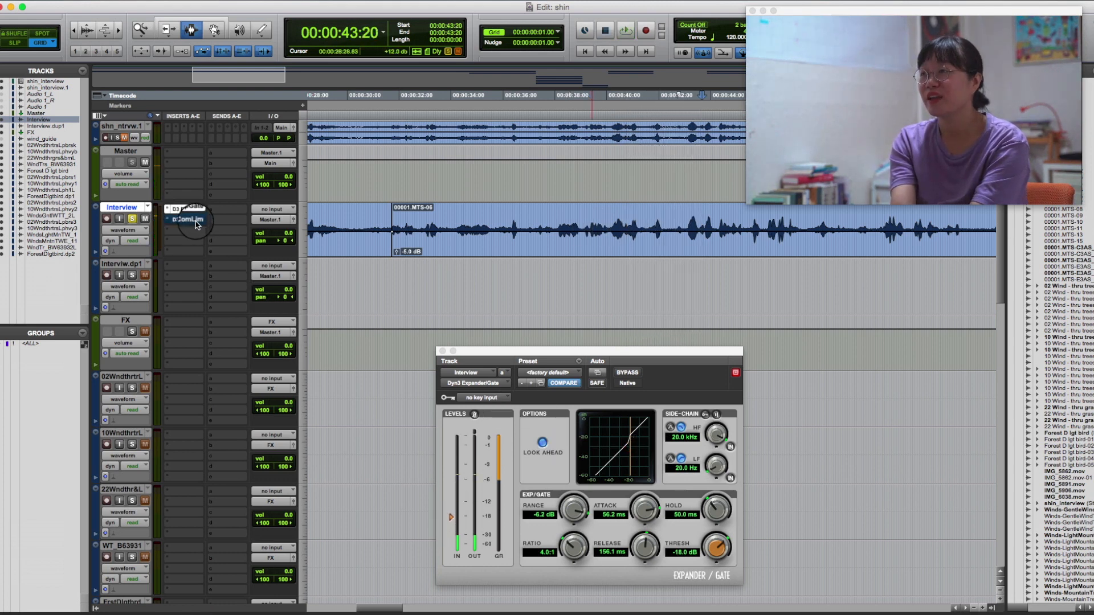
Take the Compressor/Limiter on Interview out of bypass and set its threshold to -24.1 dB while playing from 00:00:43:20.
key("space")
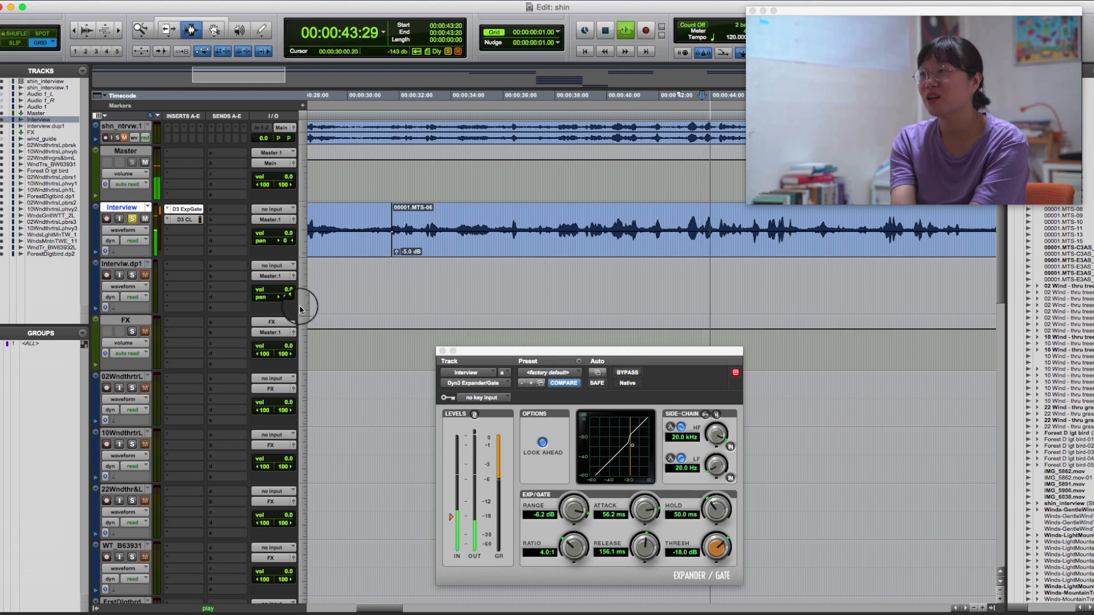
left_click(184, 219)
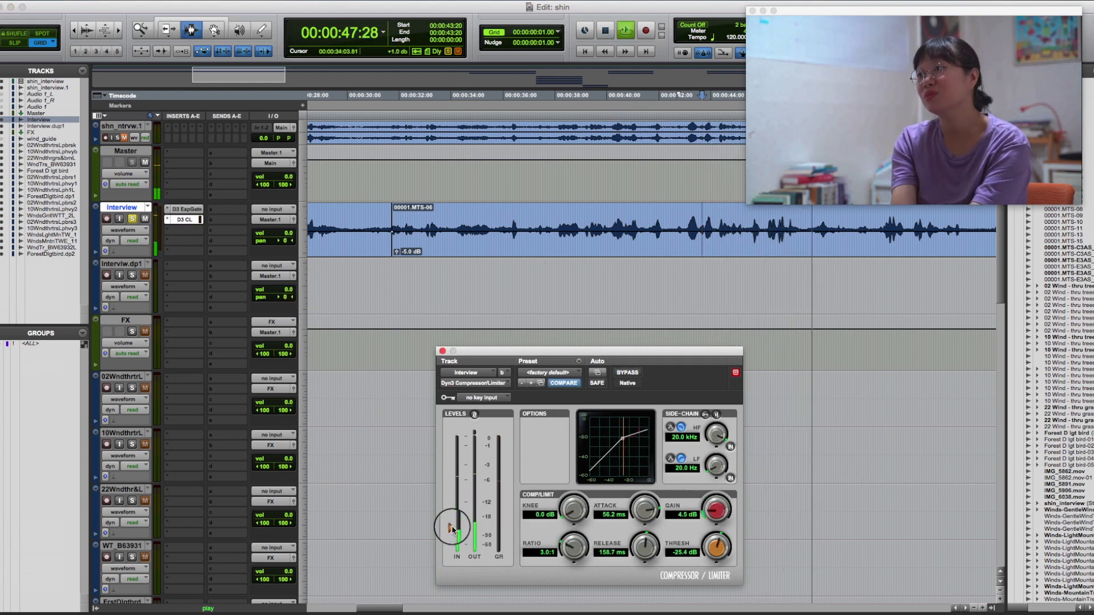
left_click_drag(453, 530, 452, 525)
key("space")
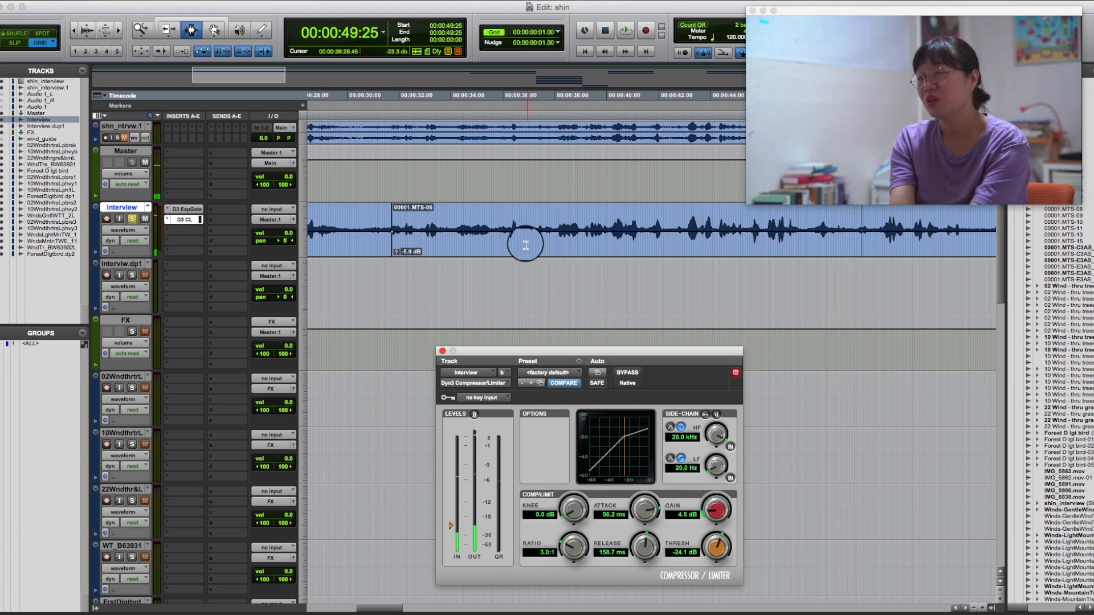
Copy the Interview section from 00:00:33:24 to 00:00:47:10 to the same position on Interview.dup1.
left_click_drag(445, 228, 797, 244)
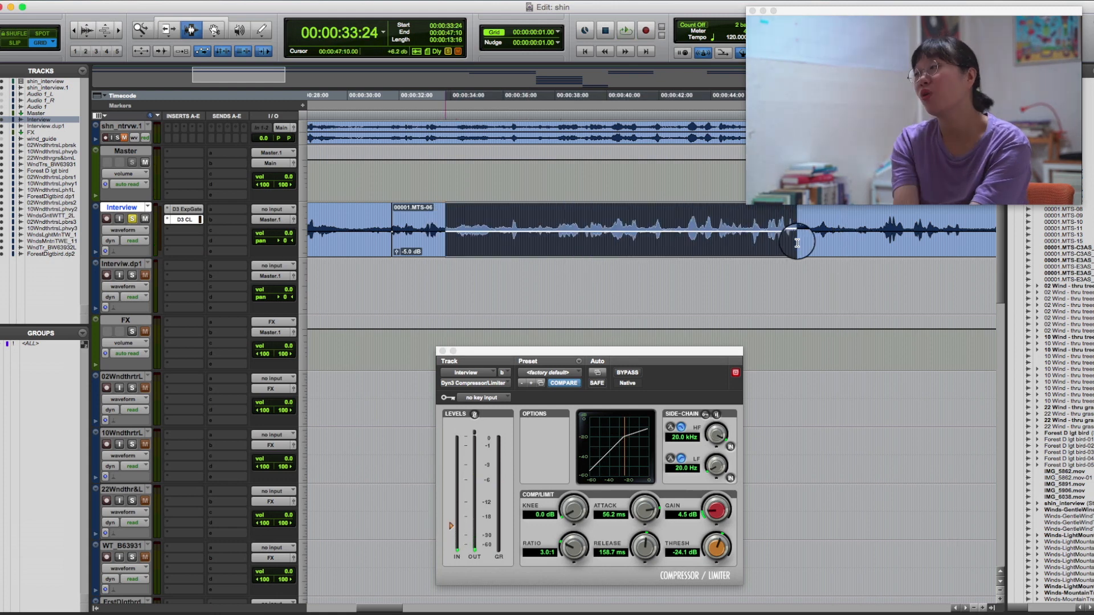
key("super+c")
key("semicolon")
key("super+v")
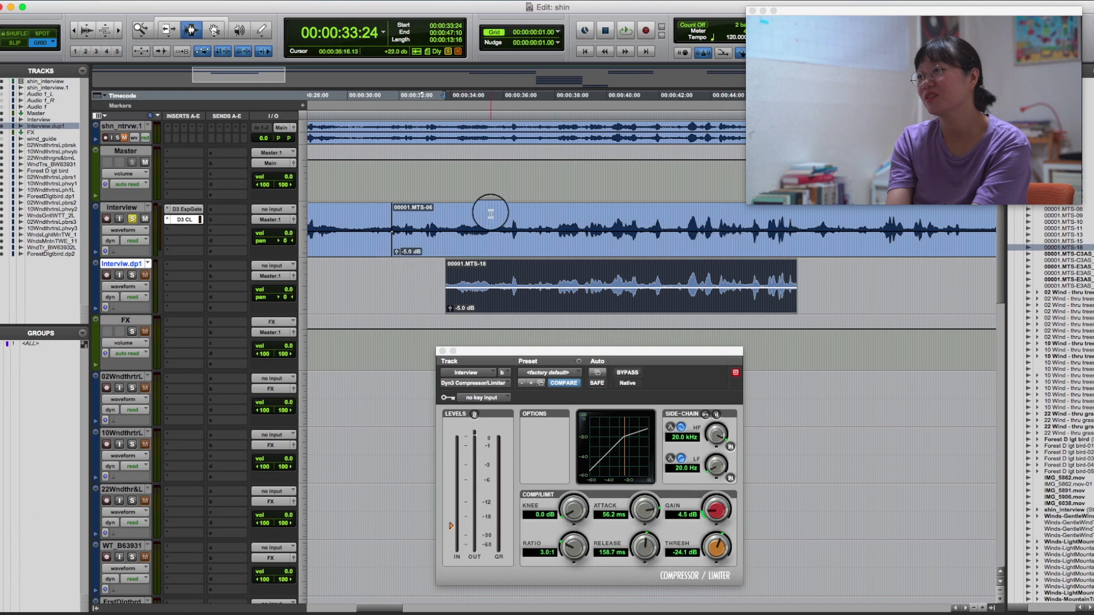
Render the copied clip through the AudioSuite Dyn3 Expander/Gate using the settings copied from Interview's Expander/Gate insert.
left_click(192, 210)
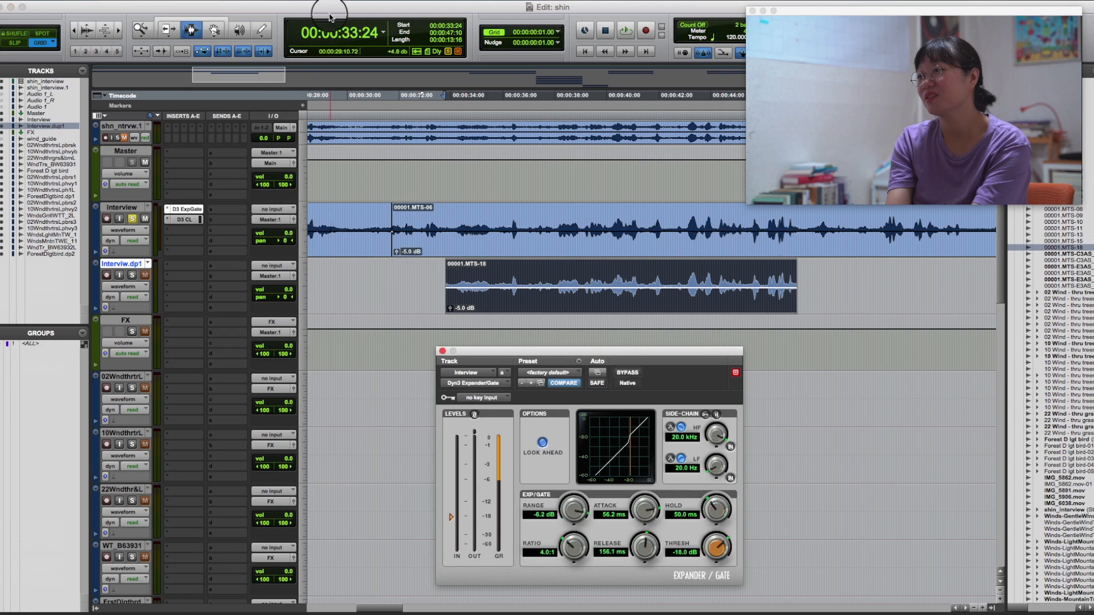
left_click(258, 0)
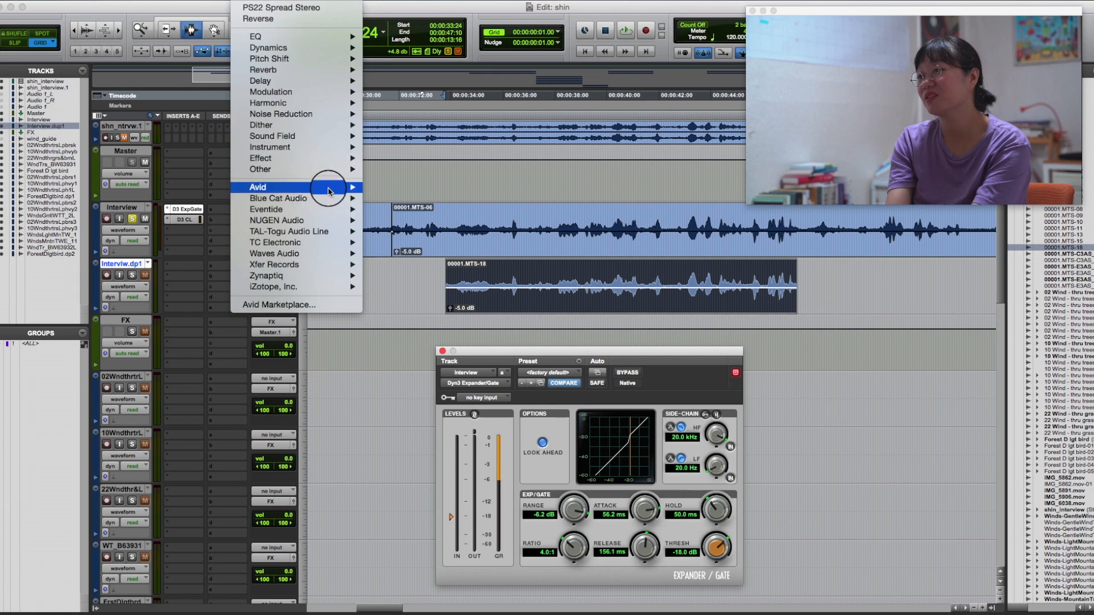
mouse_move(328, 188)
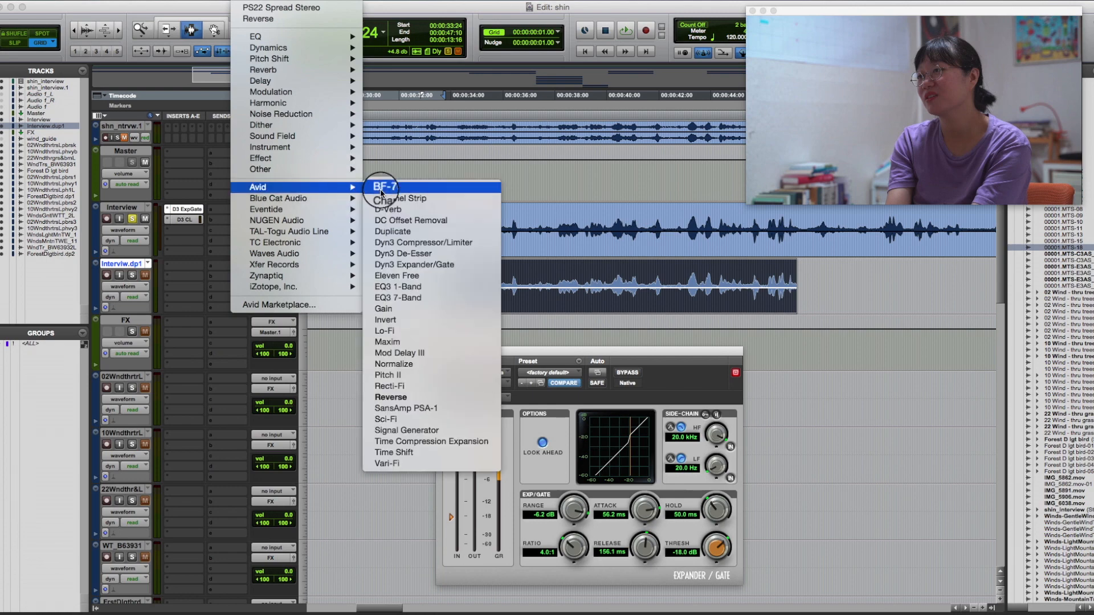
left_click(434, 264)
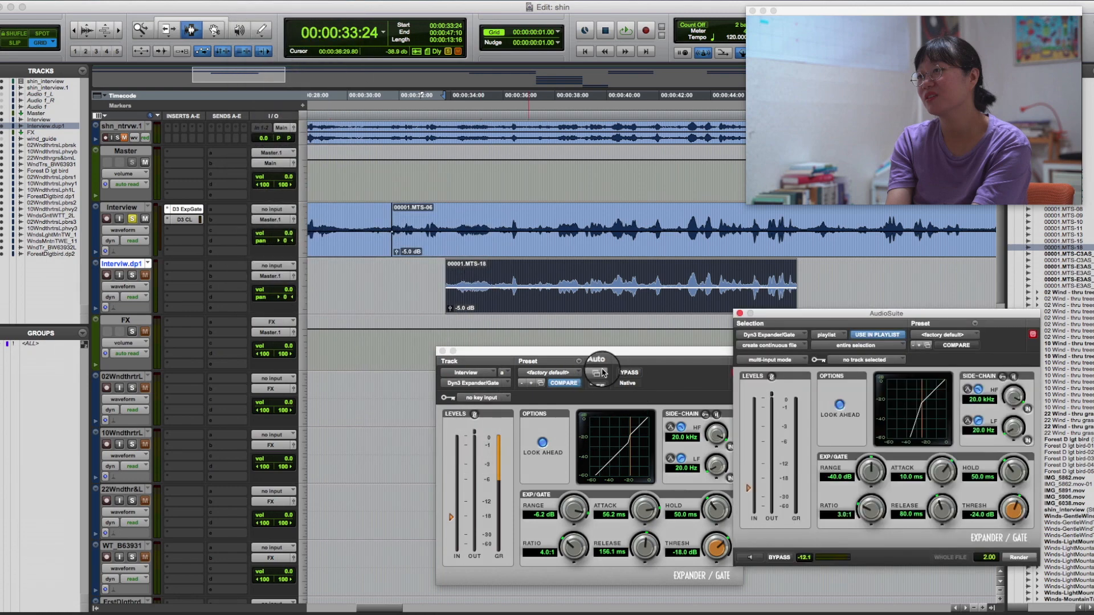
left_click(578, 363)
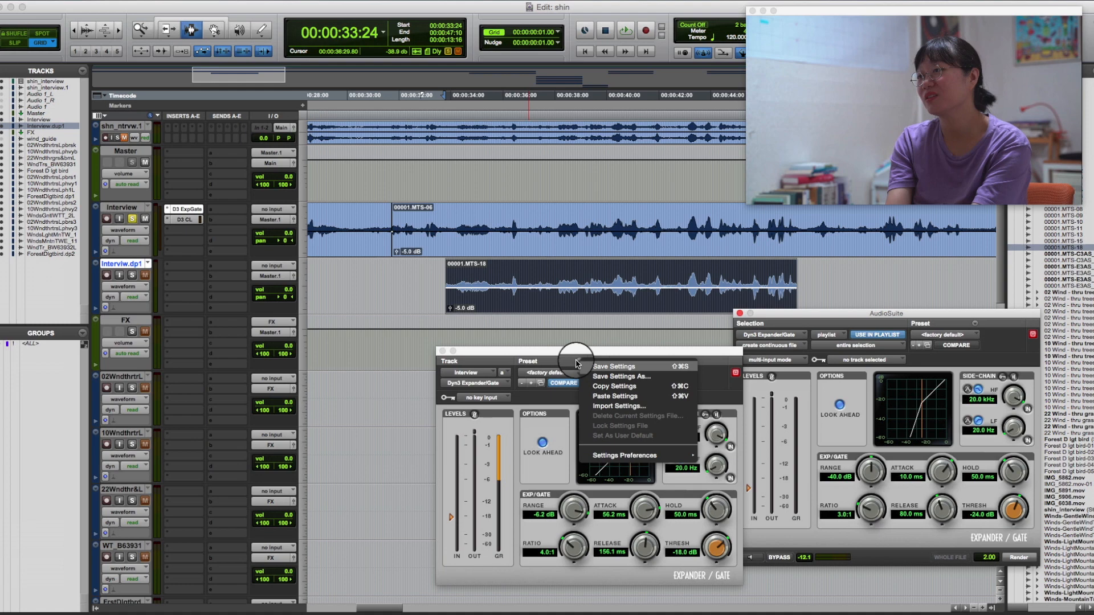
left_click(628, 388)
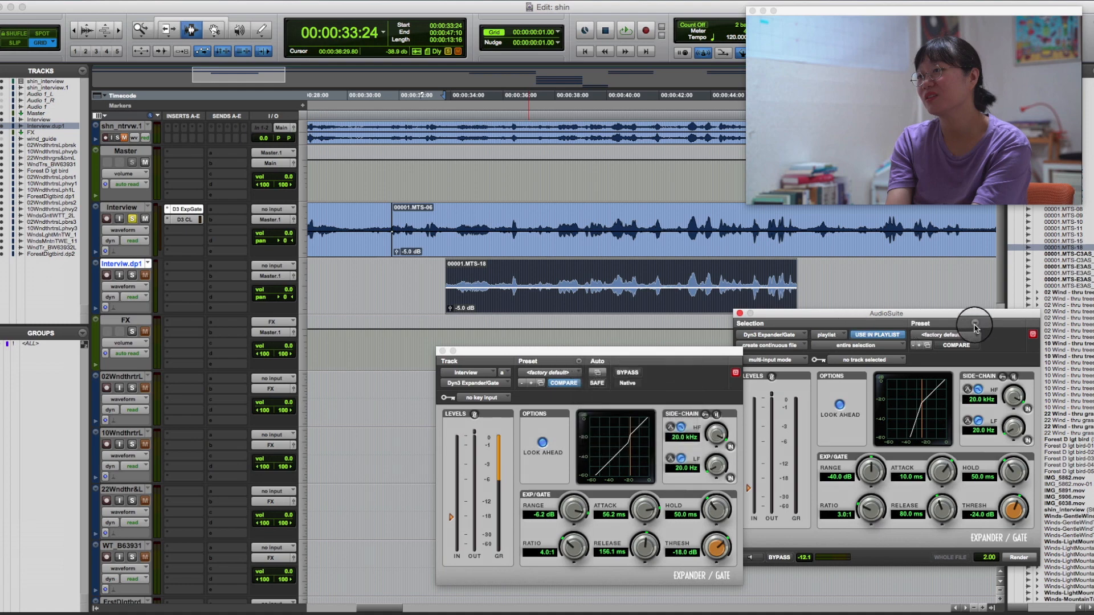
left_click(975, 327)
left_click(1004, 358)
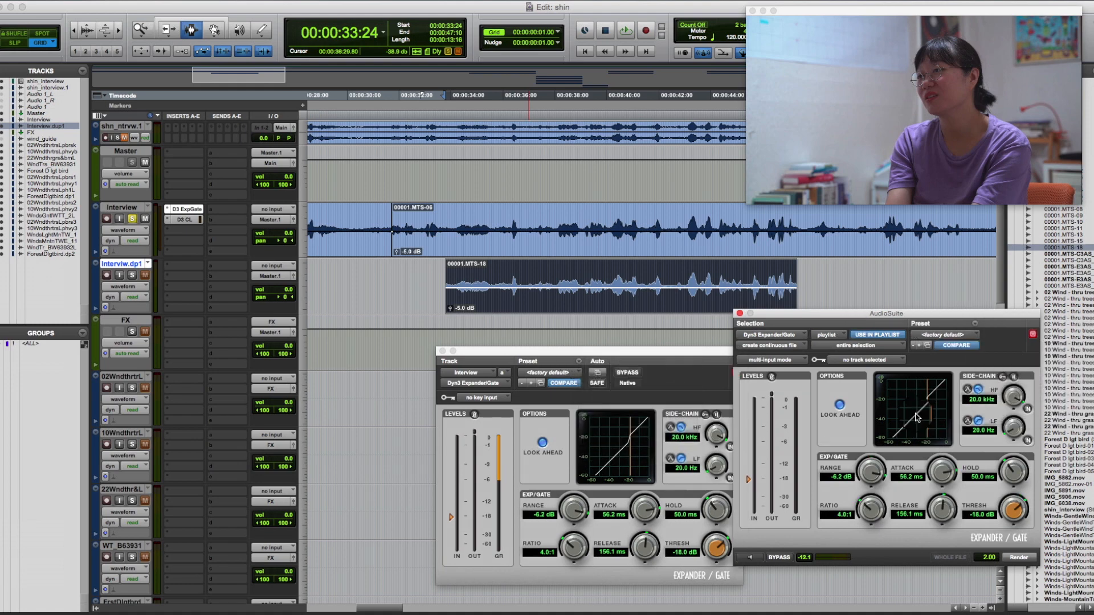
left_click(1021, 560)
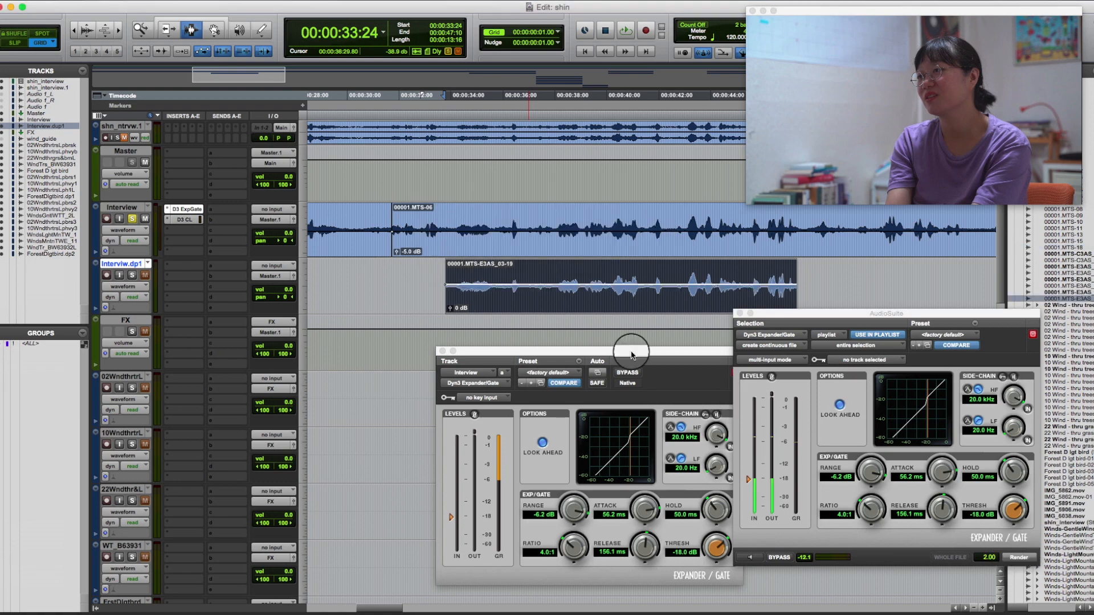
Render the gated clip through the AudioSuite Dyn3 Compressor/Limiter using the settings copied from Interview's Compressor/Limiter insert.
left_click(189, 222)
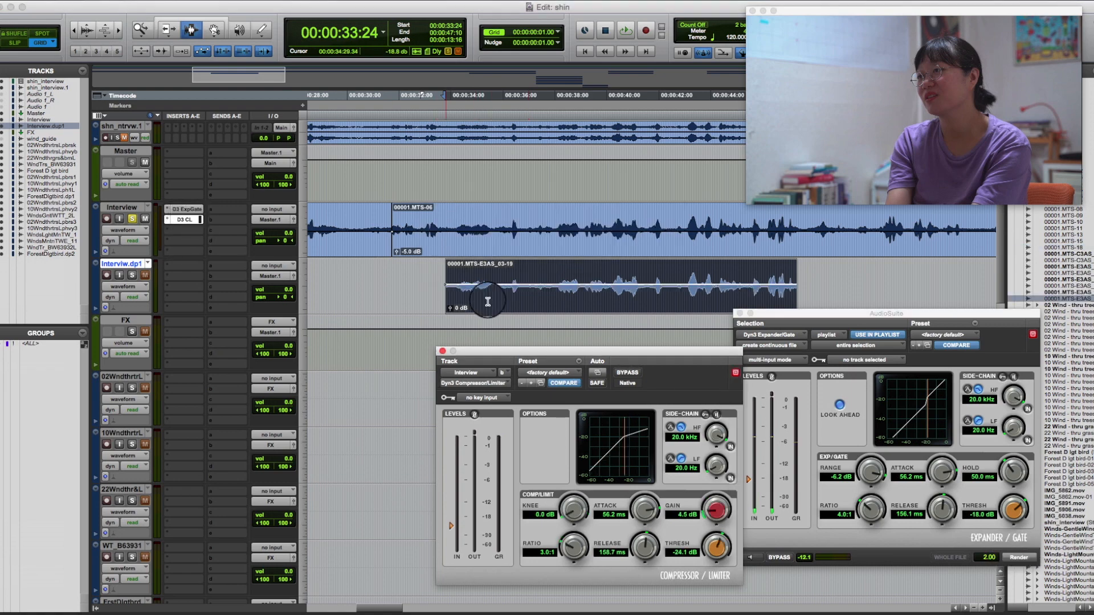
left_click(239, 2)
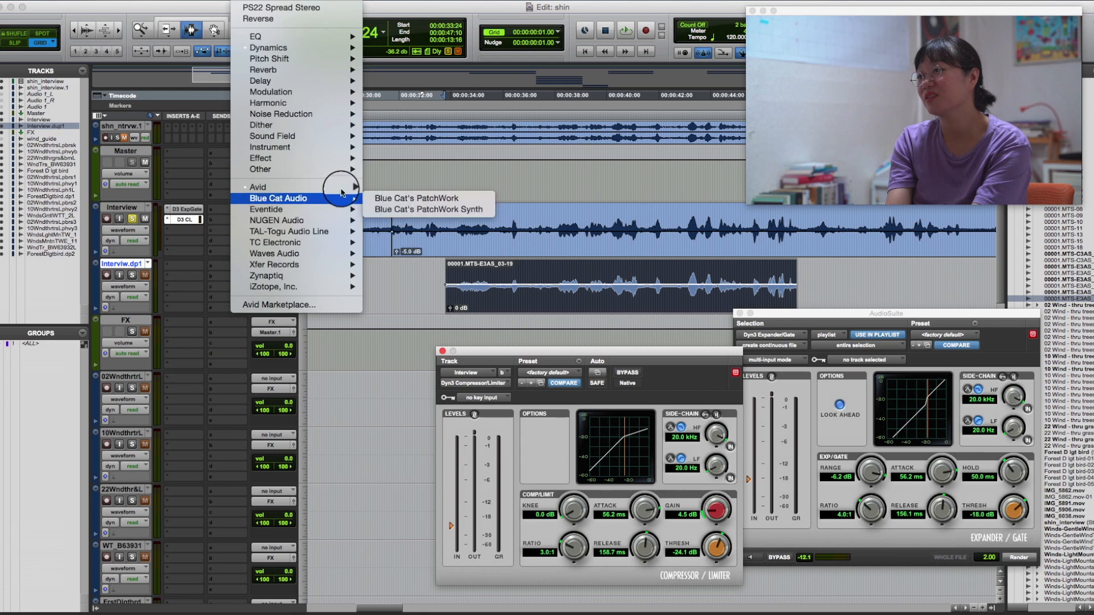
mouse_move(343, 188)
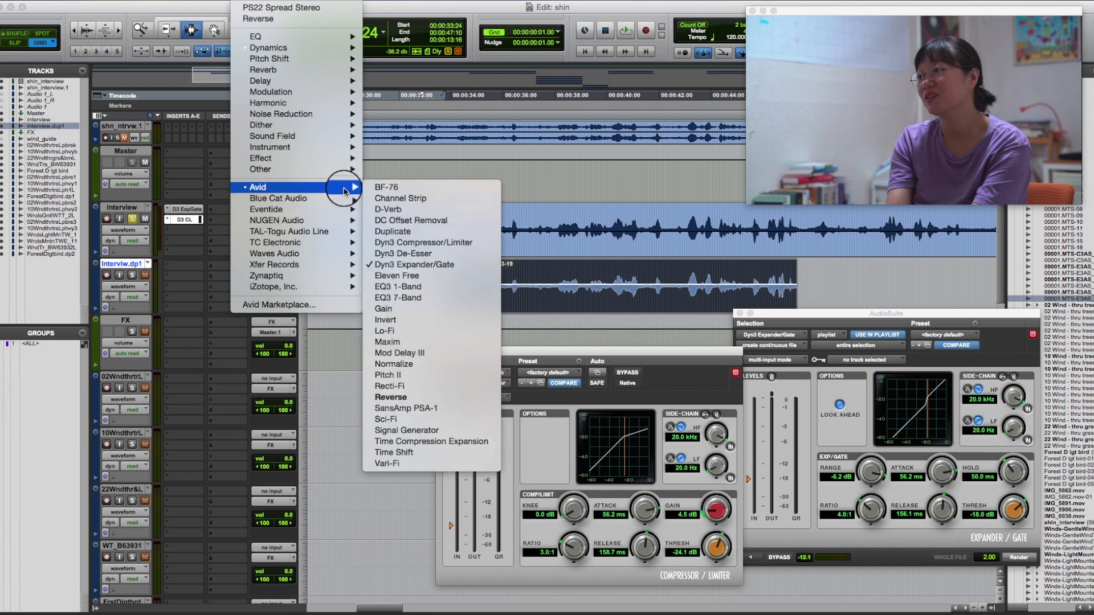
left_click(450, 242)
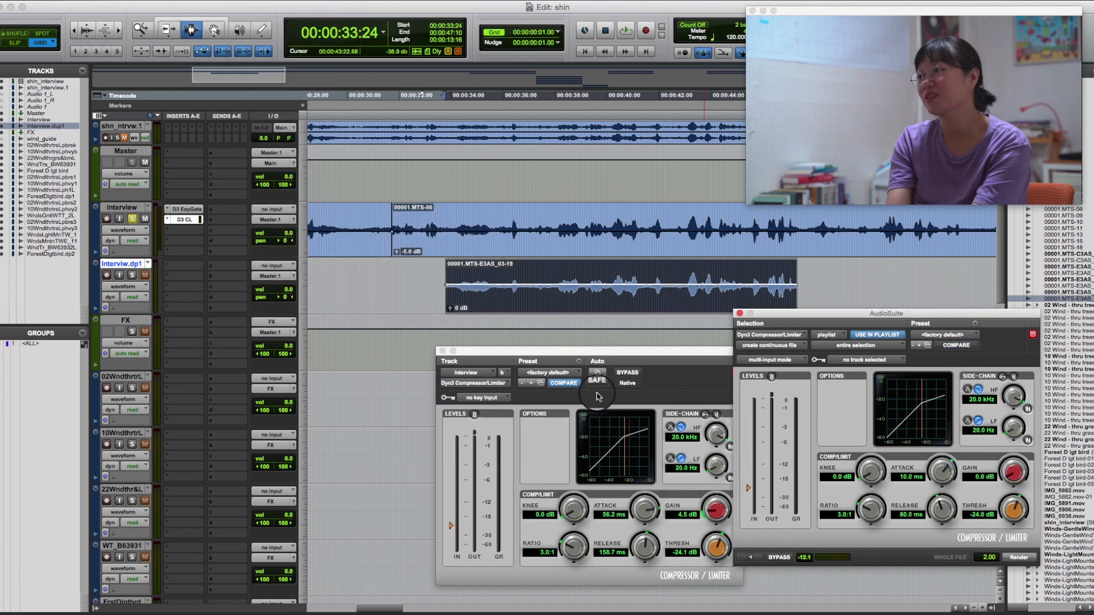
left_click(579, 361)
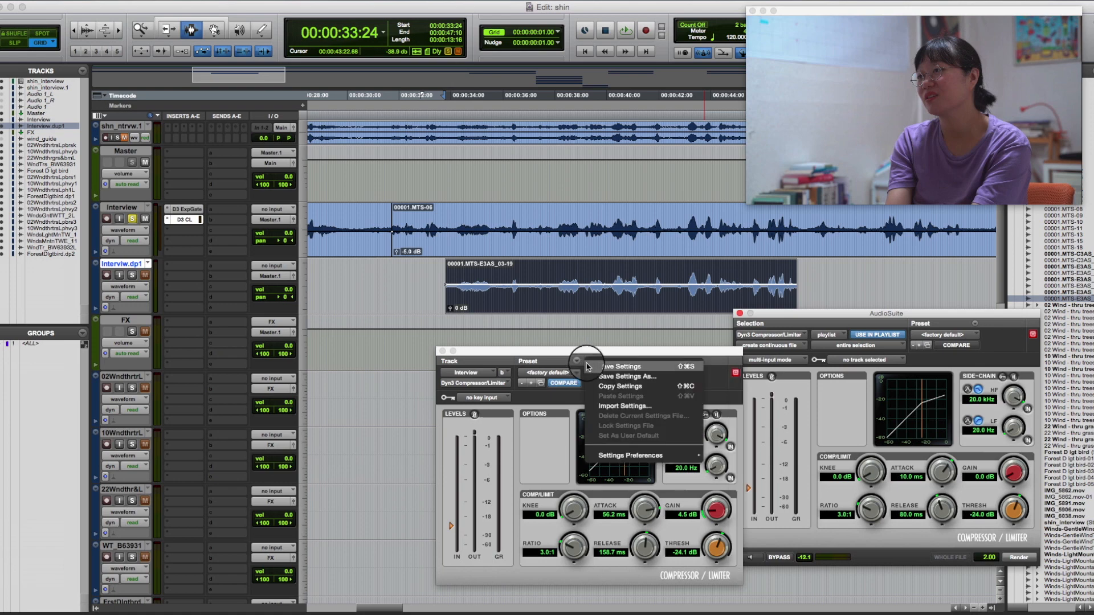
left_click(619, 386)
left_click(976, 324)
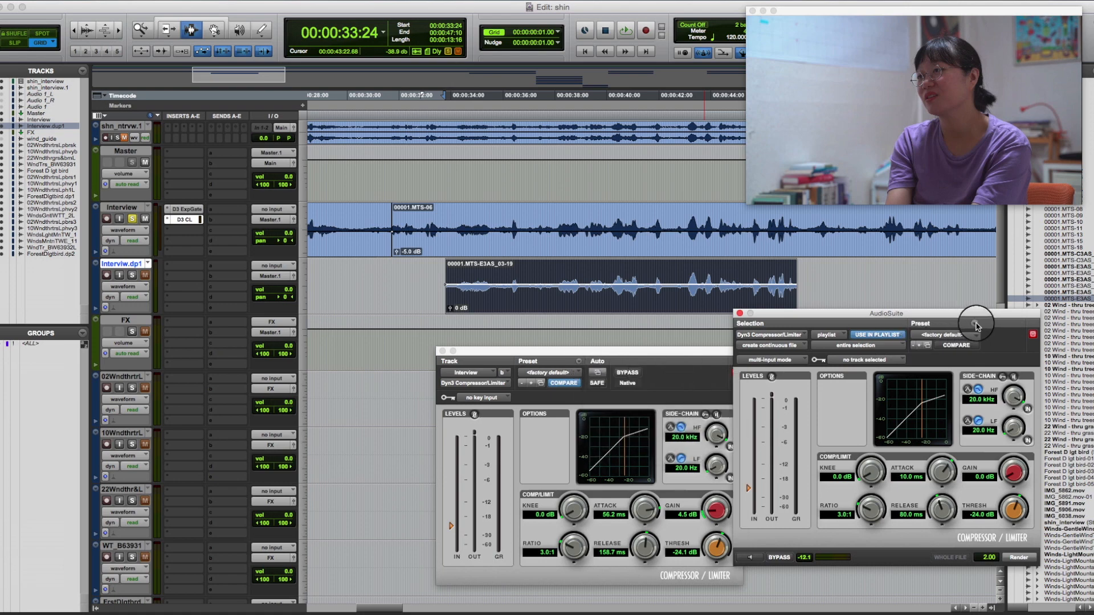
left_click(996, 362)
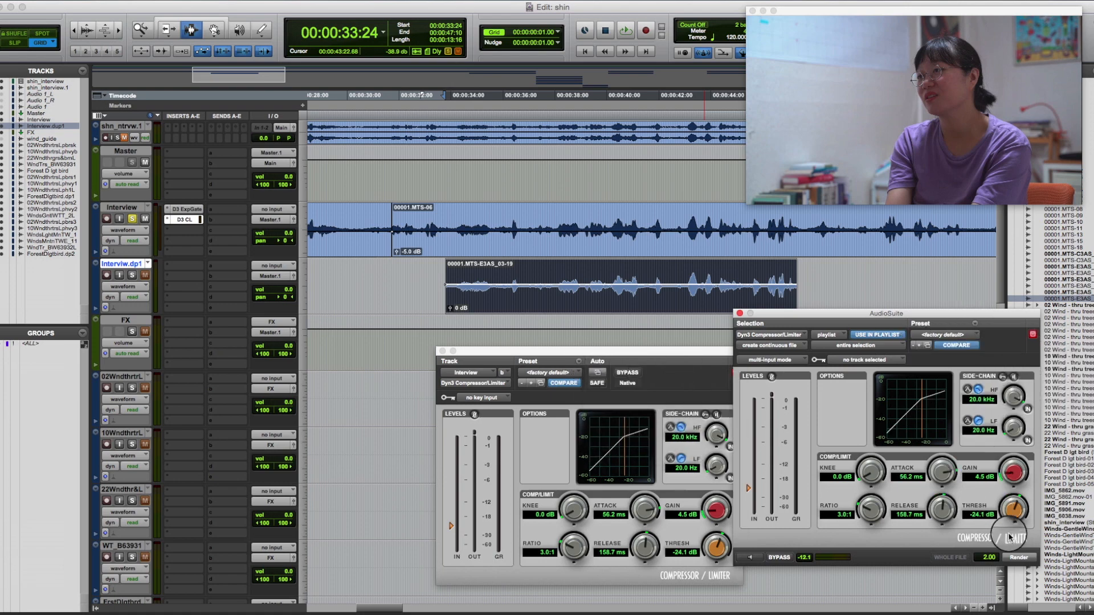
left_click(1016, 558)
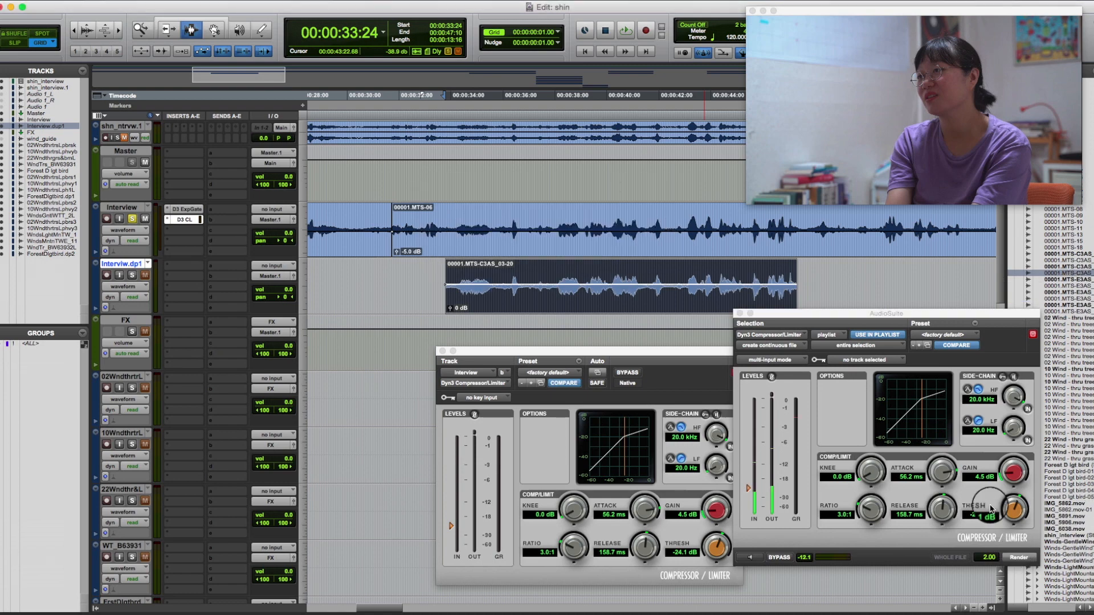
Compare the waveforms of Interview and the rendered clip on Interview.dup1 across the phrases between 00:00:39:03 and 00:00:41:10.
left_click(551, 278)
key("F5")
left_click_drag(705, 285, 537, 267)
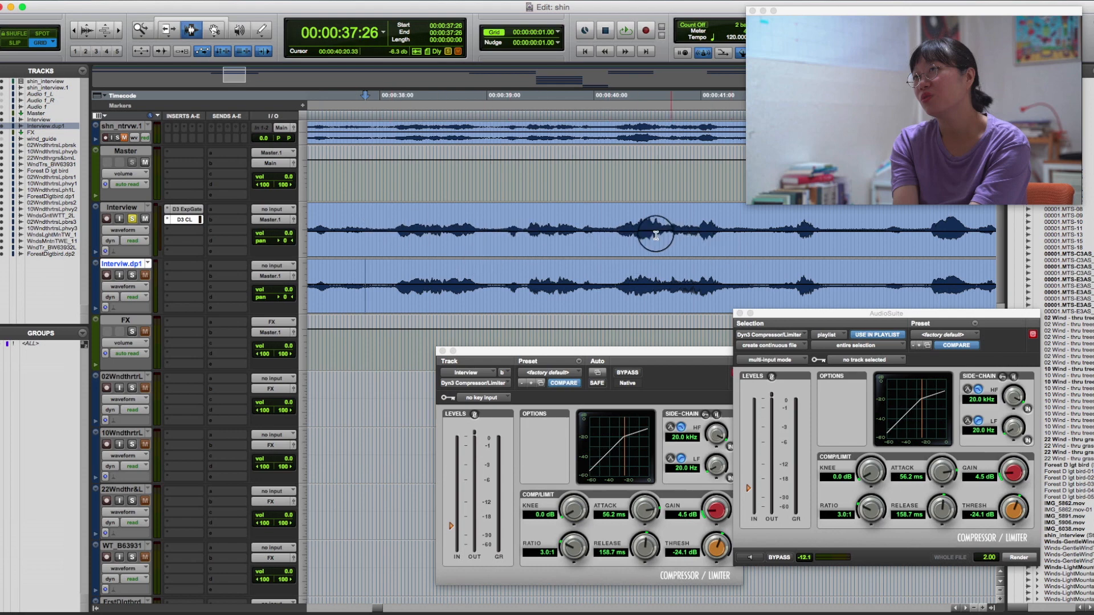
left_click_drag(611, 245, 706, 238)
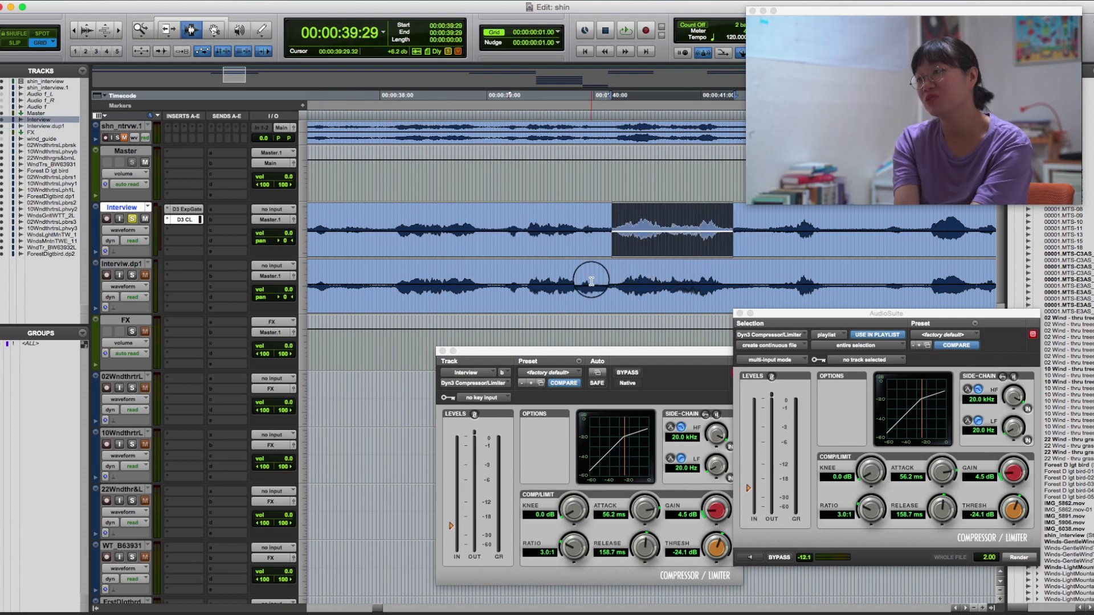
left_click_drag(590, 279, 725, 280)
left_click_drag(496, 228, 737, 231)
key("space")
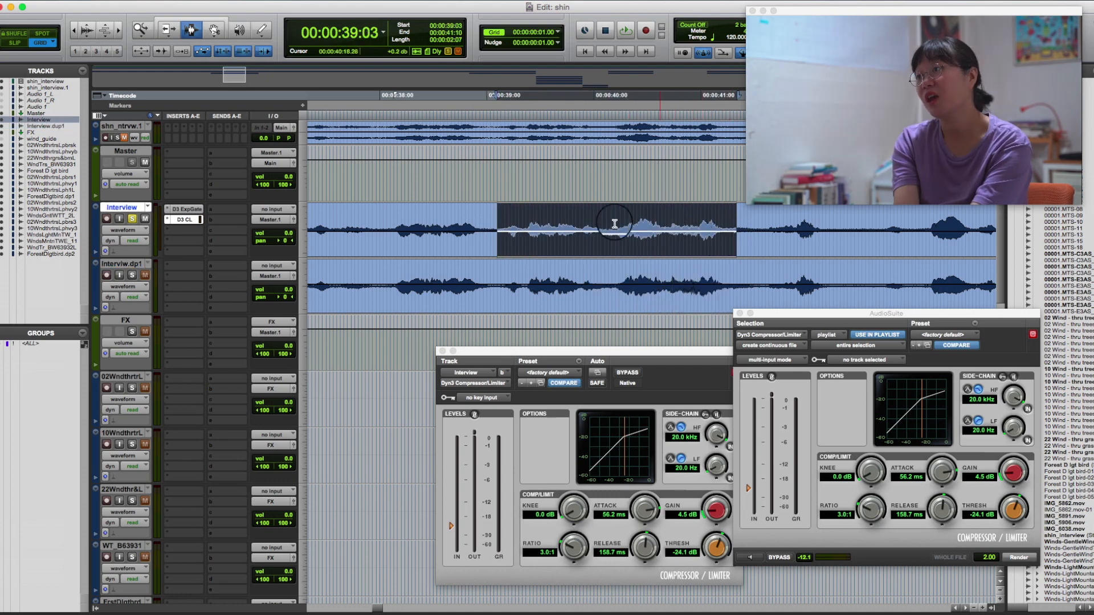
left_click_drag(608, 224, 735, 223)
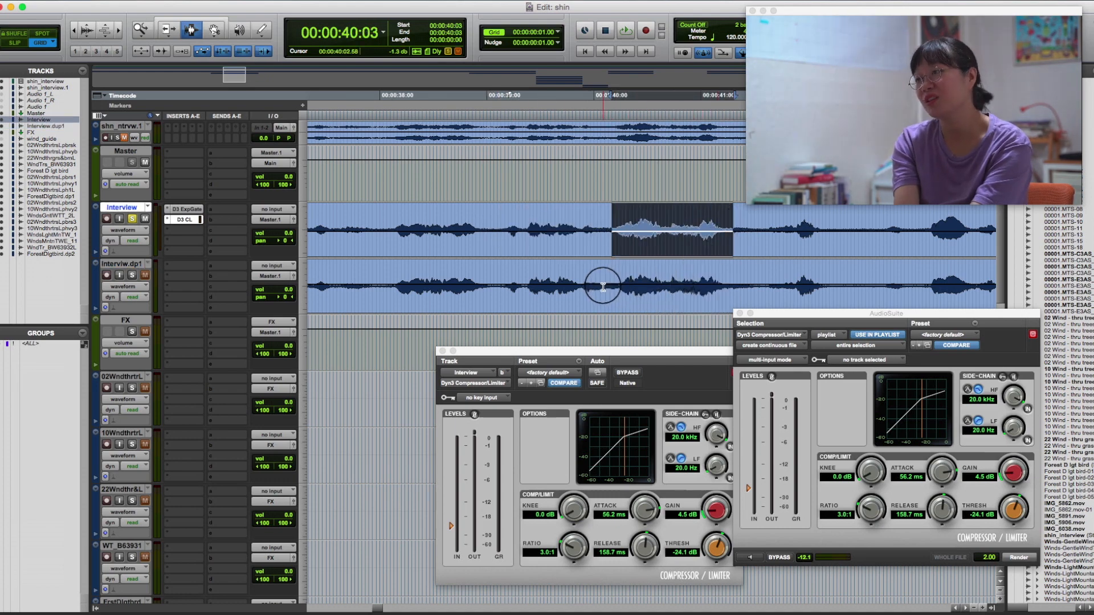
left_click_drag(603, 283, 706, 288)
left_click_drag(512, 279, 605, 282)
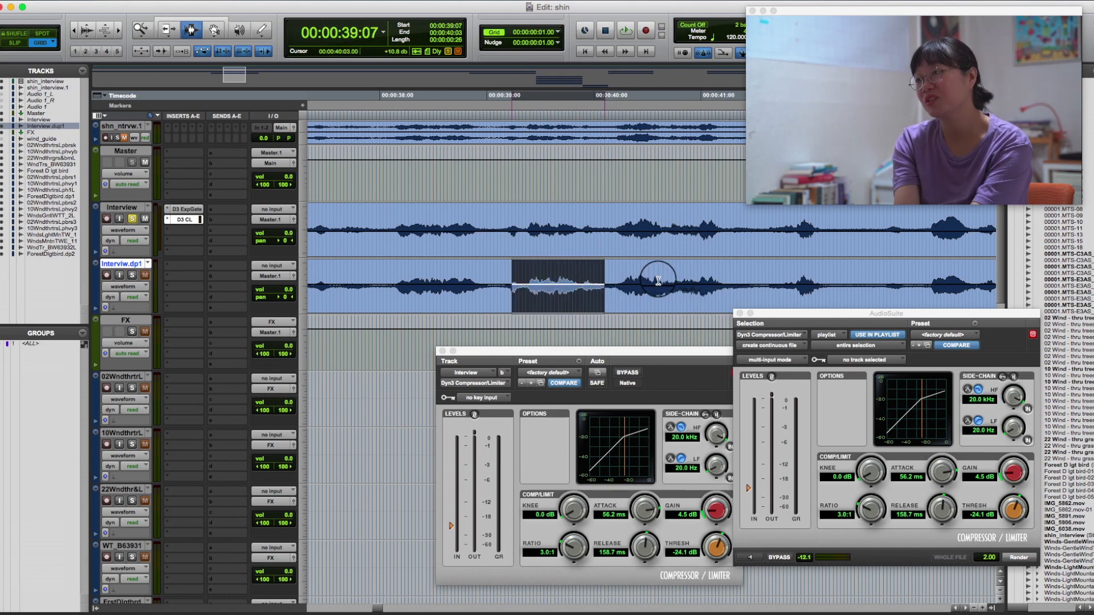
Examine the quiet gap from 00:00:42:09 to 00:00:42:21 and the phrase at 00:00:43:04 on Interview against the rendered clip.
left_click_drag(834, 284, 923, 283)
left_click(905, 283)
left_click_drag(751, 283, 843, 278)
left_click_drag(841, 240, 881, 246)
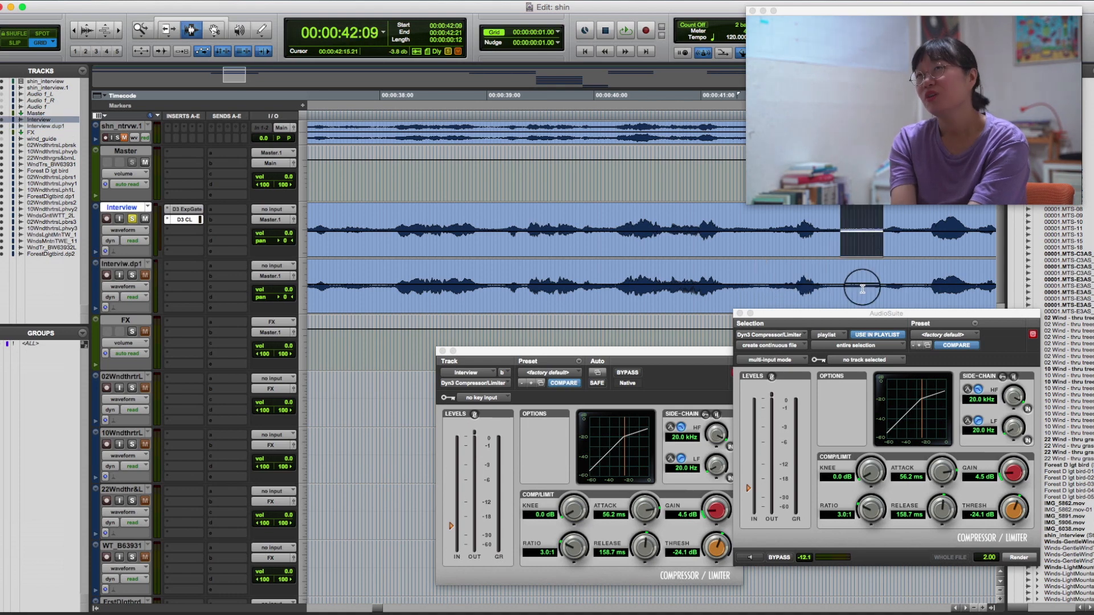
left_click(861, 289)
key("r")
key("F5")
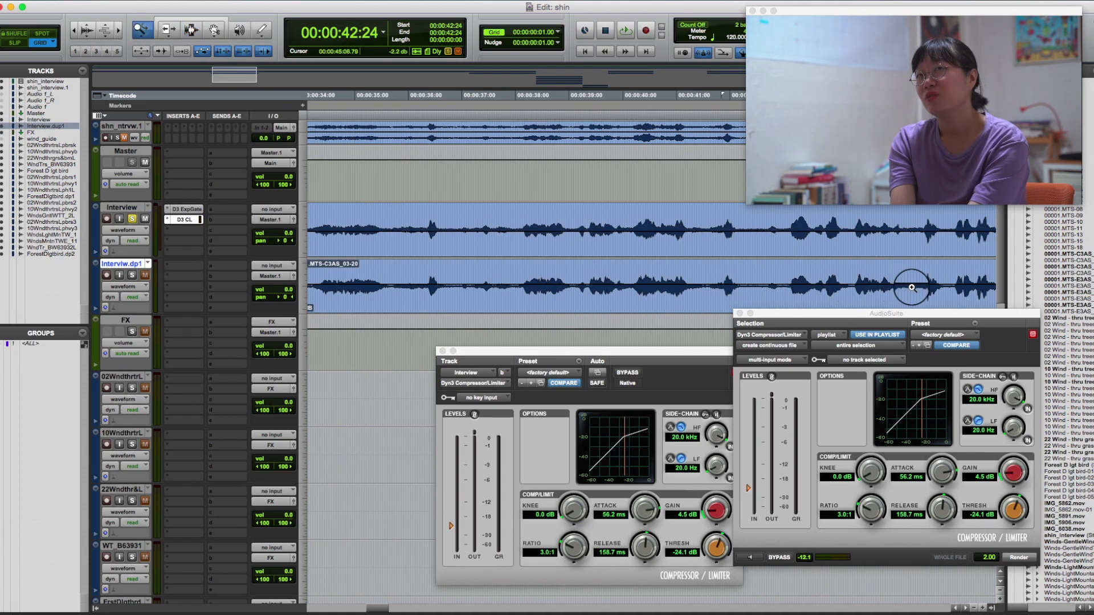
left_click(722, 273)
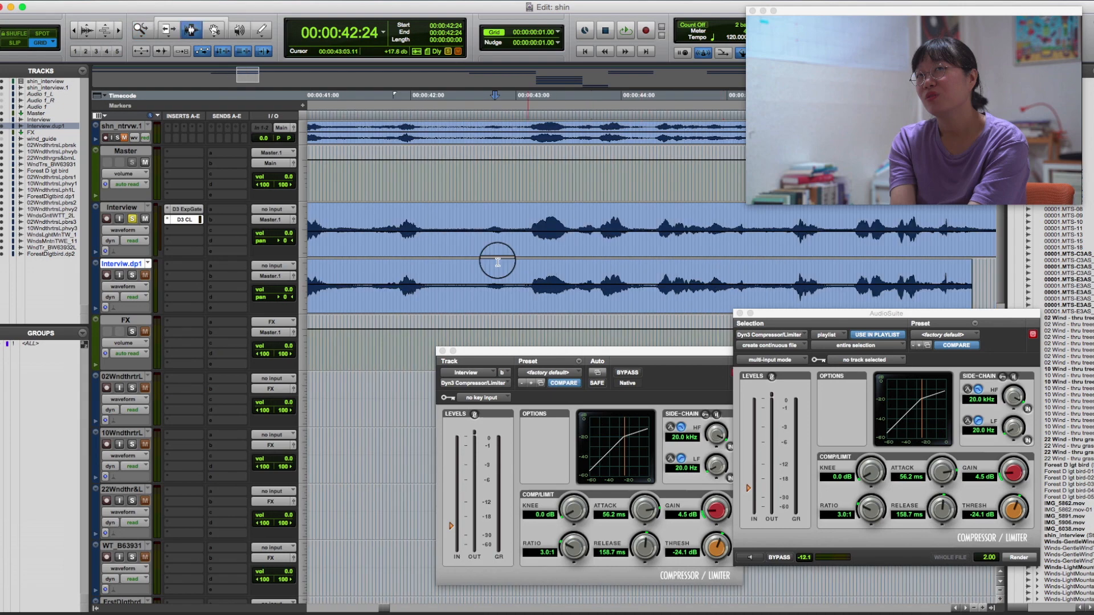
left_click(531, 241)
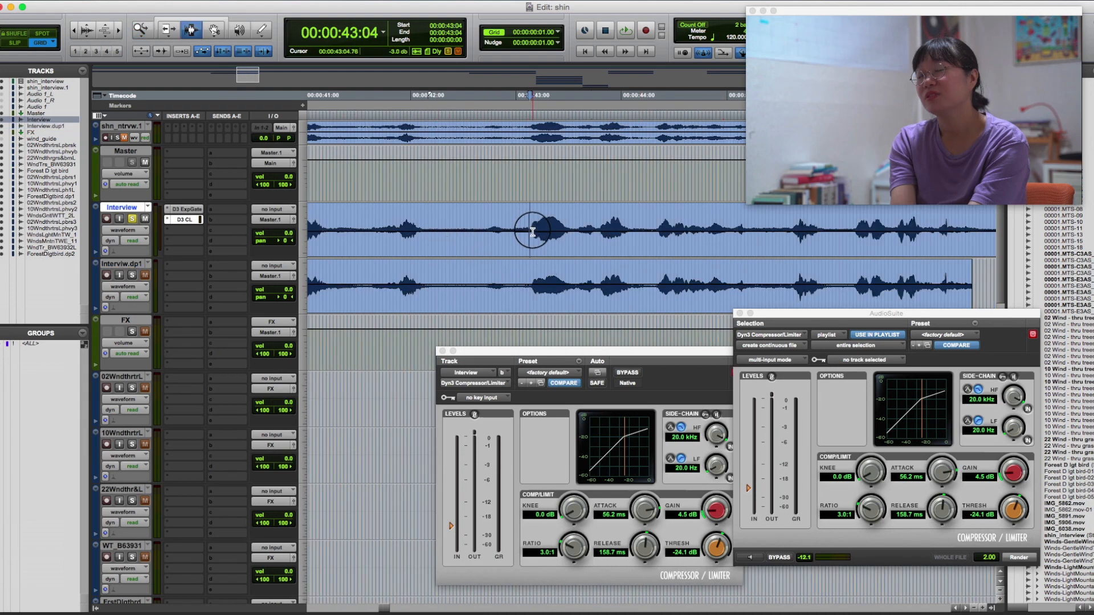
Bypass the Expander/Gate and Compressor/Limiter inserts on Interview and audition the unprocessed track from 00:00:33:29.
left_click_drag(533, 229, 568, 231)
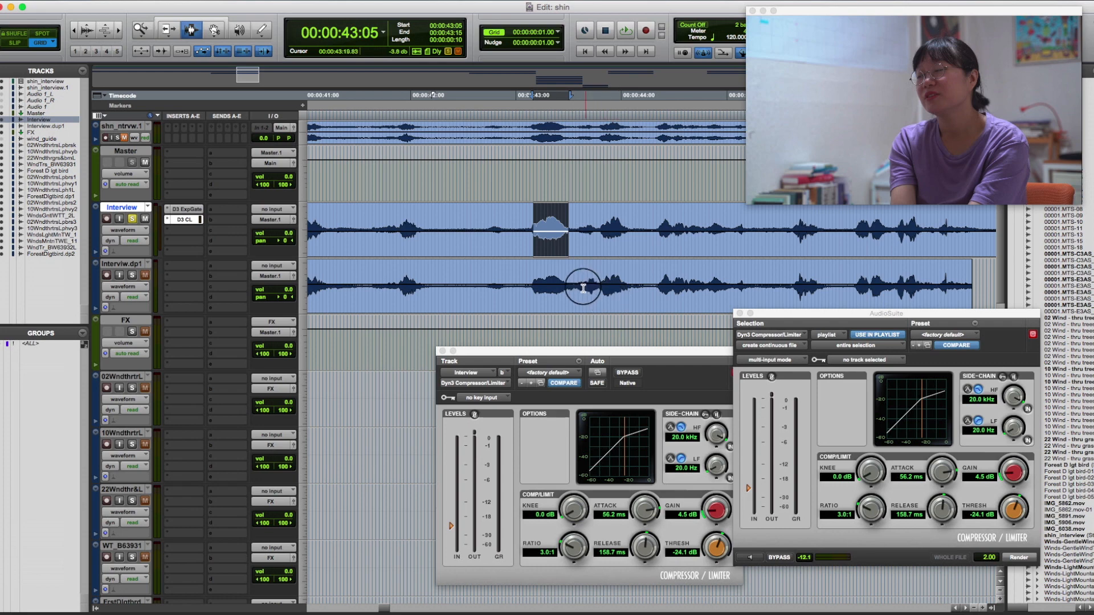
key("r")
key("r")
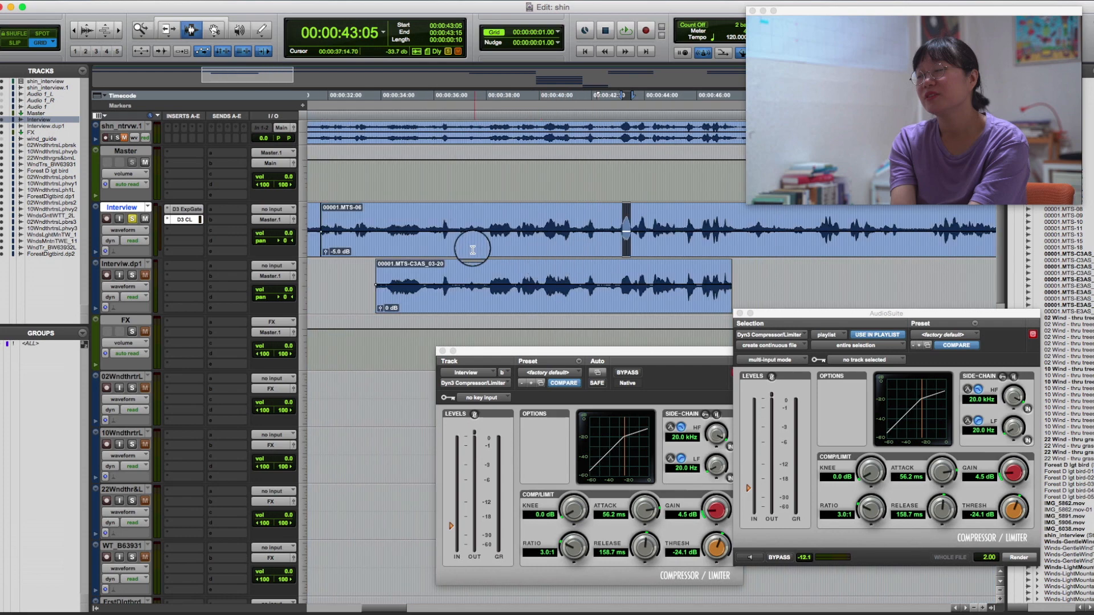
left_click(185, 220, "super")
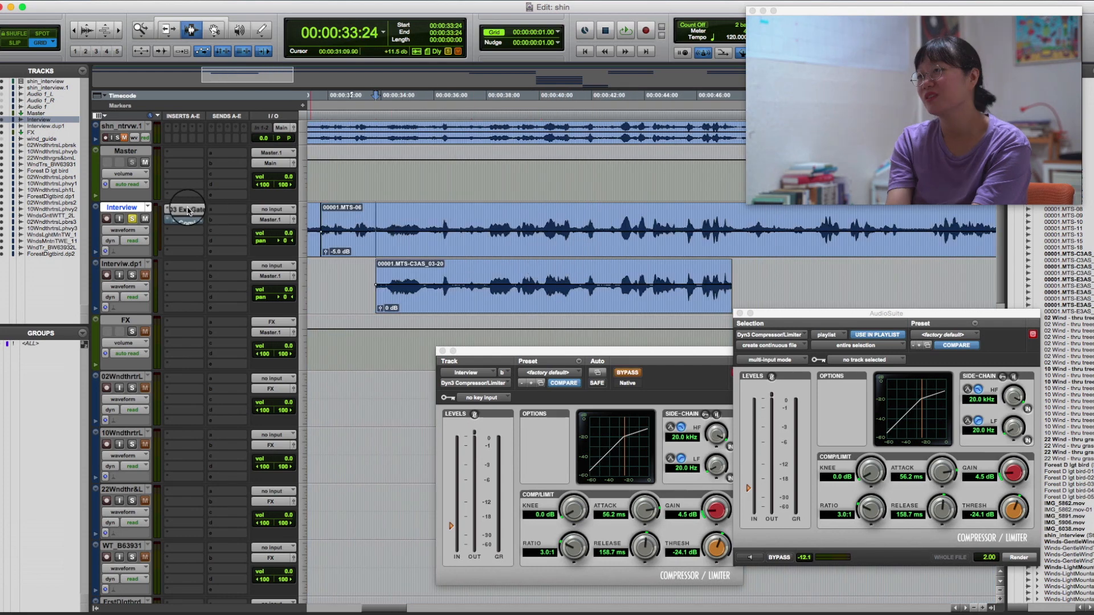
left_click(380, 242)
key("space")
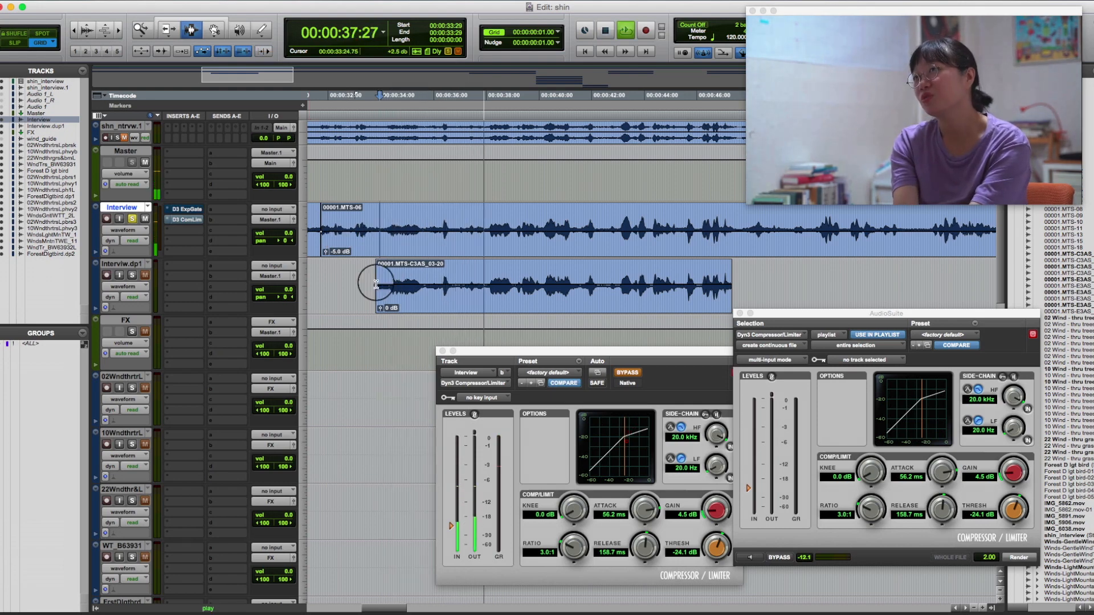
key("space")
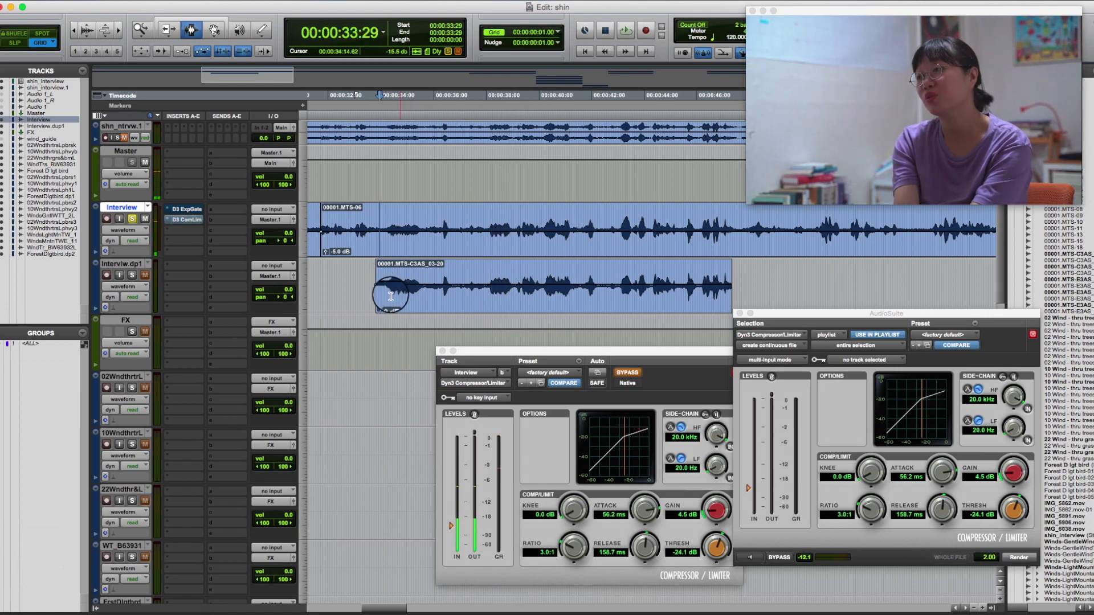
Solo Interview.dup1 and audition the gated and compressed render from 00:00:33:21.
left_click(132, 275)
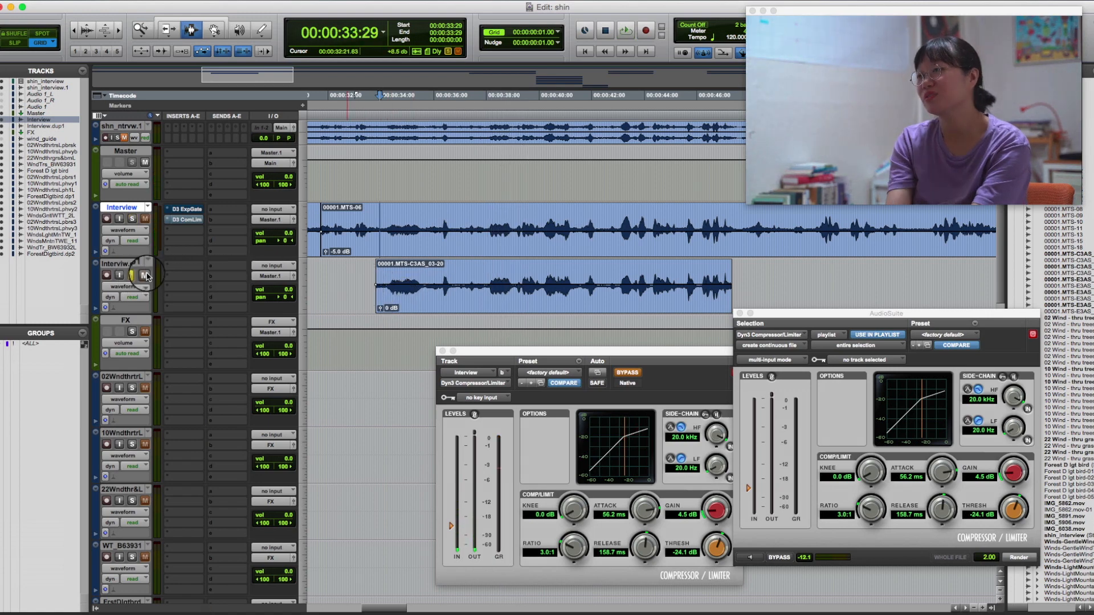
left_click(373, 281)
key("space")
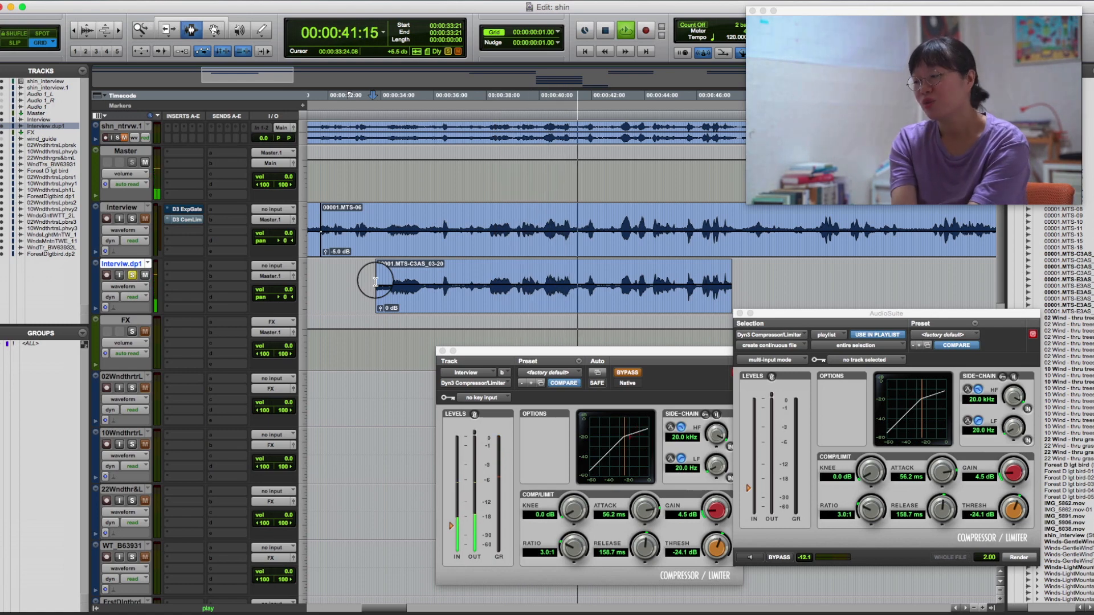
key("space")
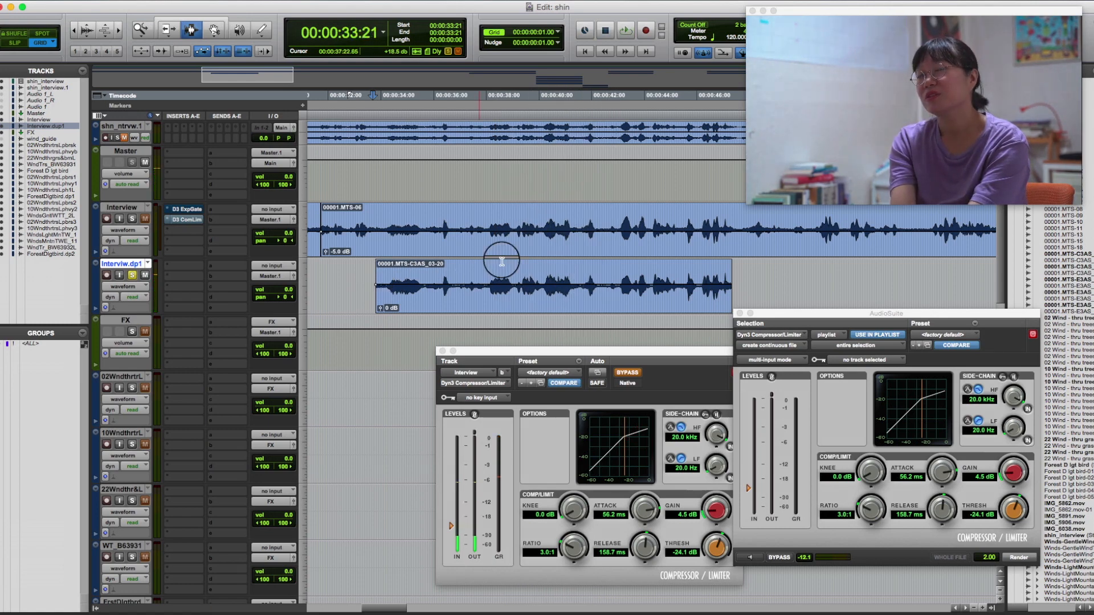
Compare the phrases from about 00:00:38:05 to 00:00:41:06 and the gap at 00:00:42:06 on Interview and the rendered clip.
left_click_drag(489, 284, 575, 286)
left_click_drag(490, 228, 571, 229)
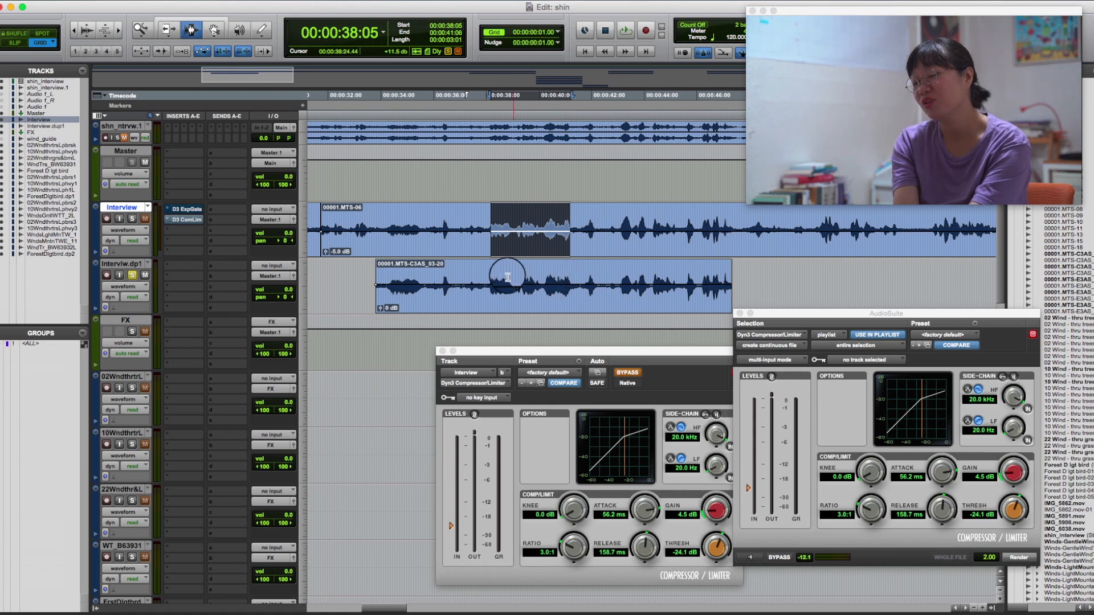
left_click_drag(489, 276, 576, 275)
left_click(610, 275)
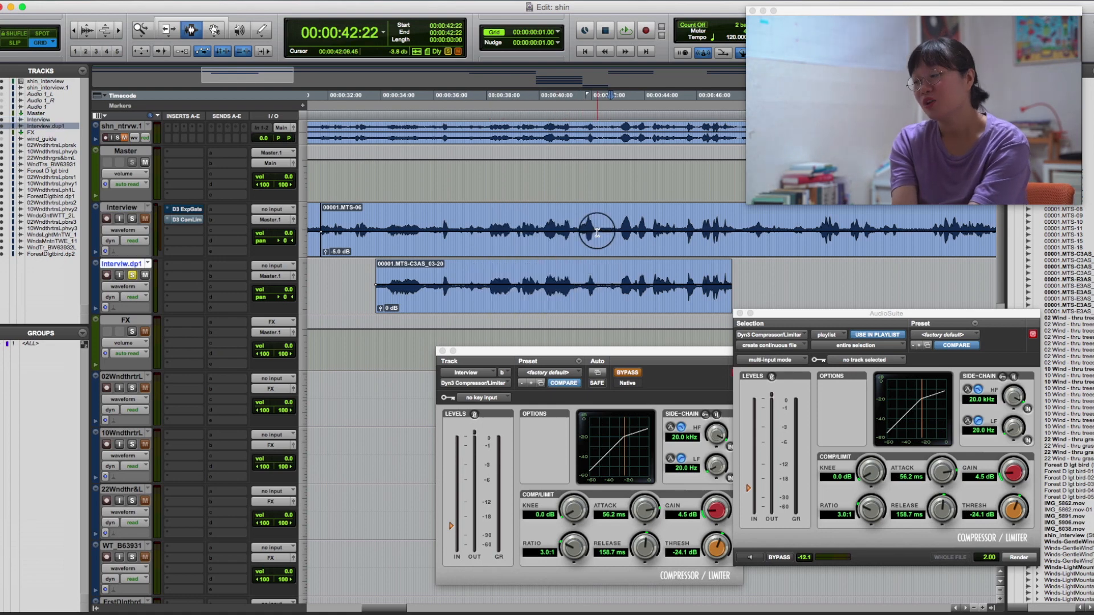
left_click_drag(597, 229, 609, 230)
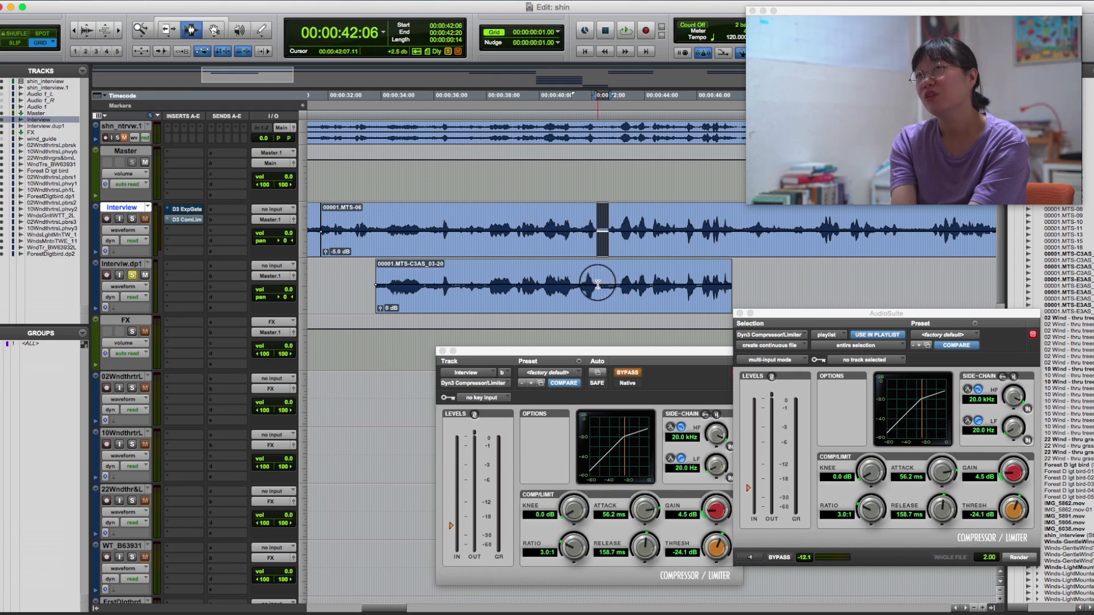
left_click_drag(598, 285, 604, 284)
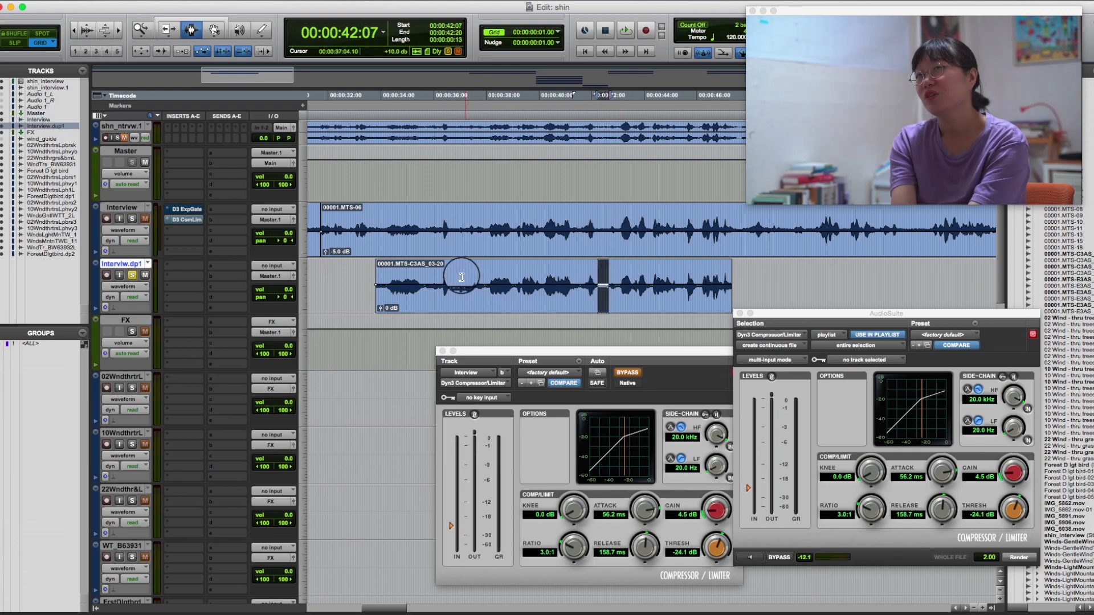
left_click_drag(459, 272, 455, 274)
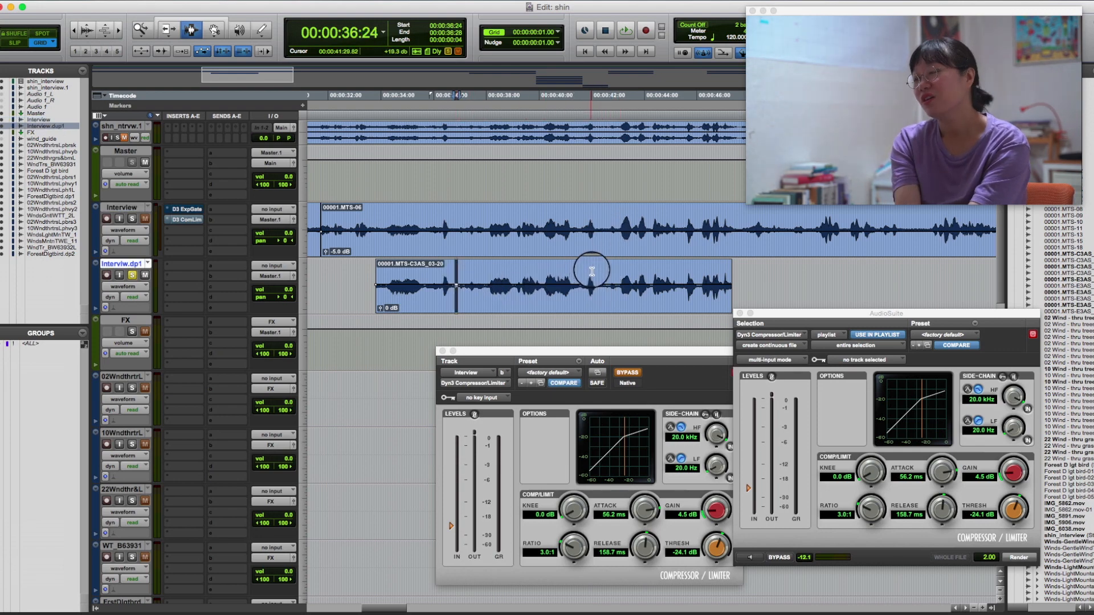
left_click_drag(597, 269, 608, 276)
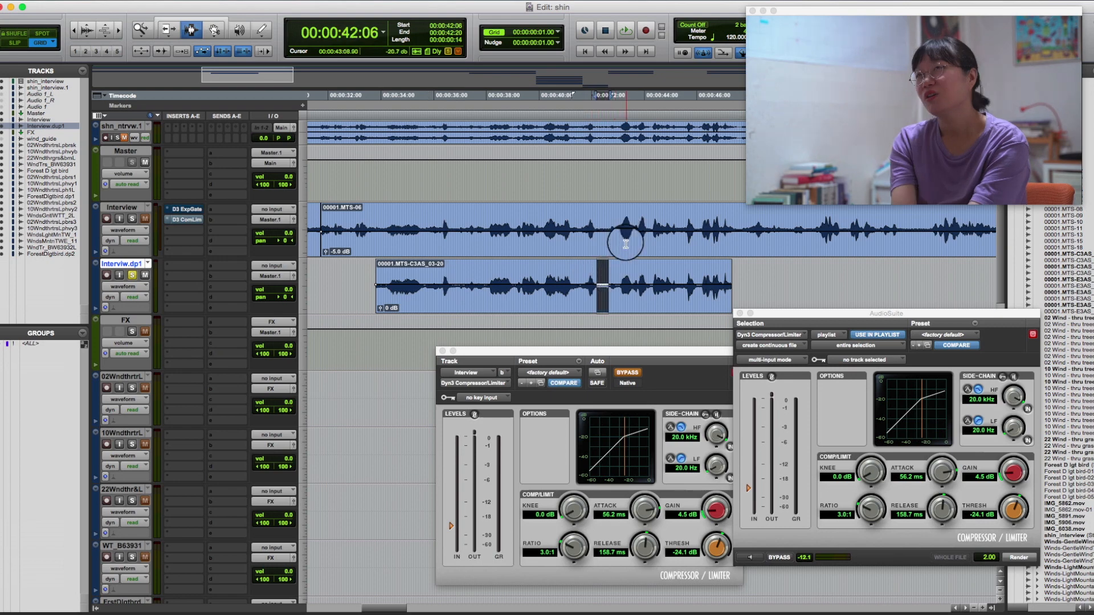
Clear the time selection and close the Compressor/Limiter insert and AudioSuite windows.
left_click(636, 283)
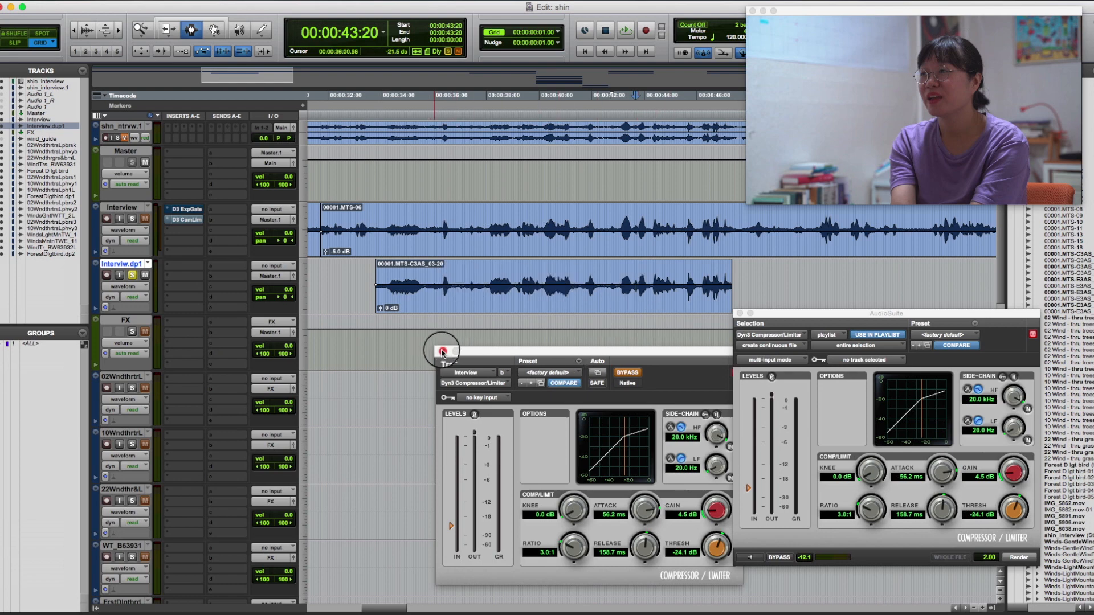
left_click(442, 351)
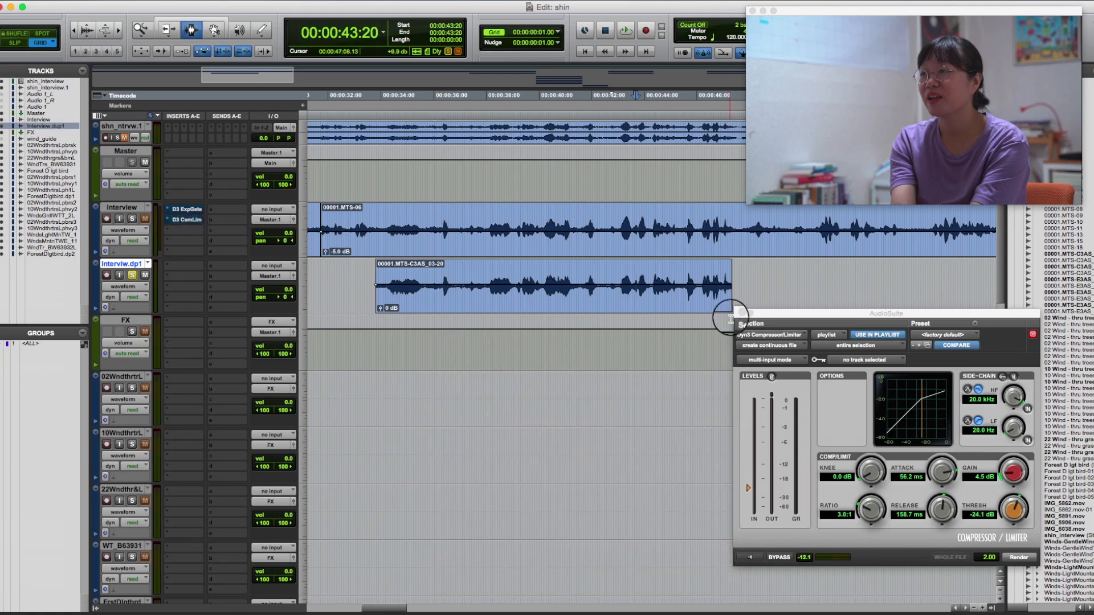
left_click(740, 314)
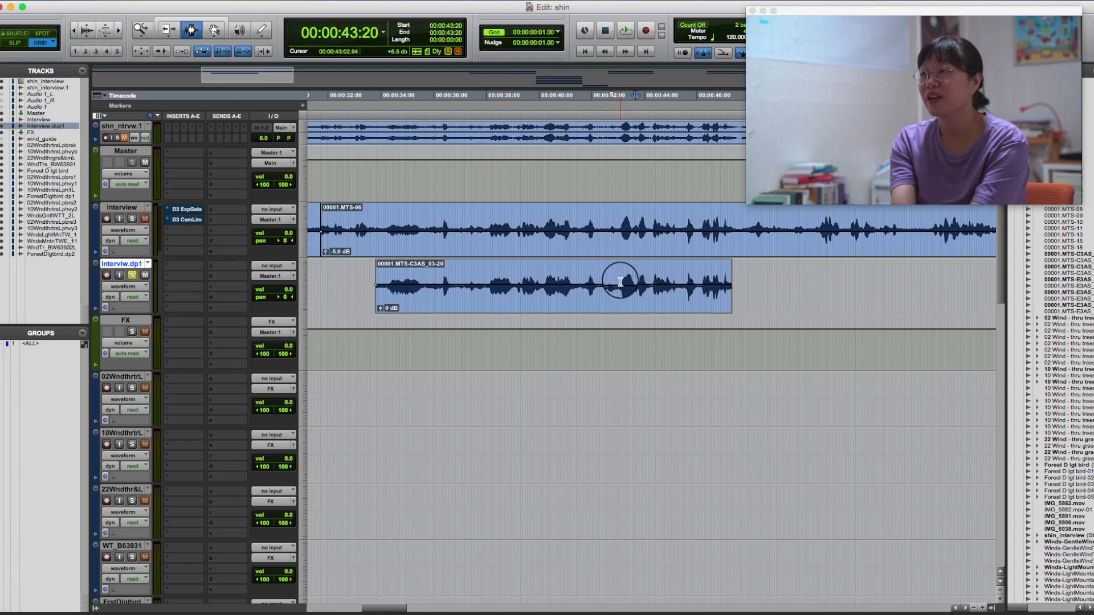
Examine the rendered clip's phrases from 00:00:38:04 to 00:00:41:07 and its quiet gaps at 00:00:36:25 and 00:00:42:06.
left_click_drag(489, 280, 571, 280)
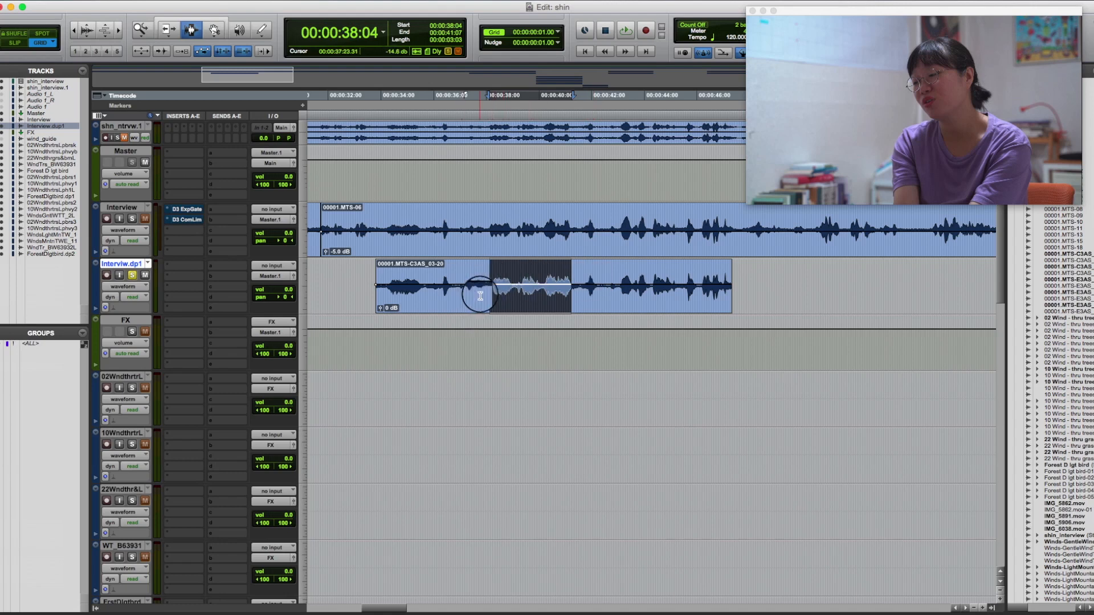
left_click_drag(489, 281, 574, 286)
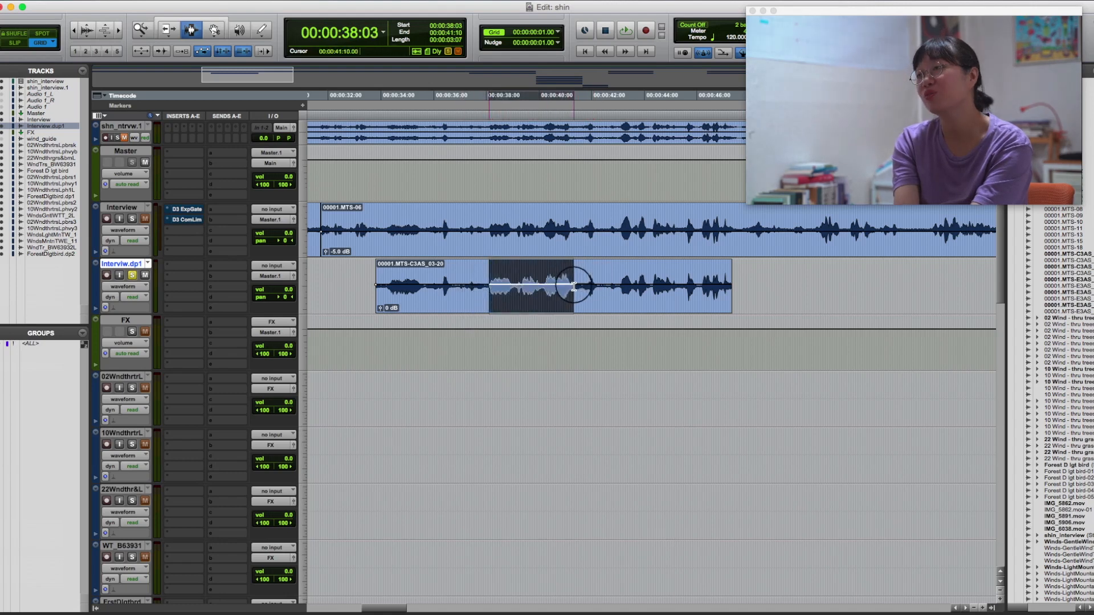
left_click(491, 285)
left_click_drag(492, 285, 573, 288)
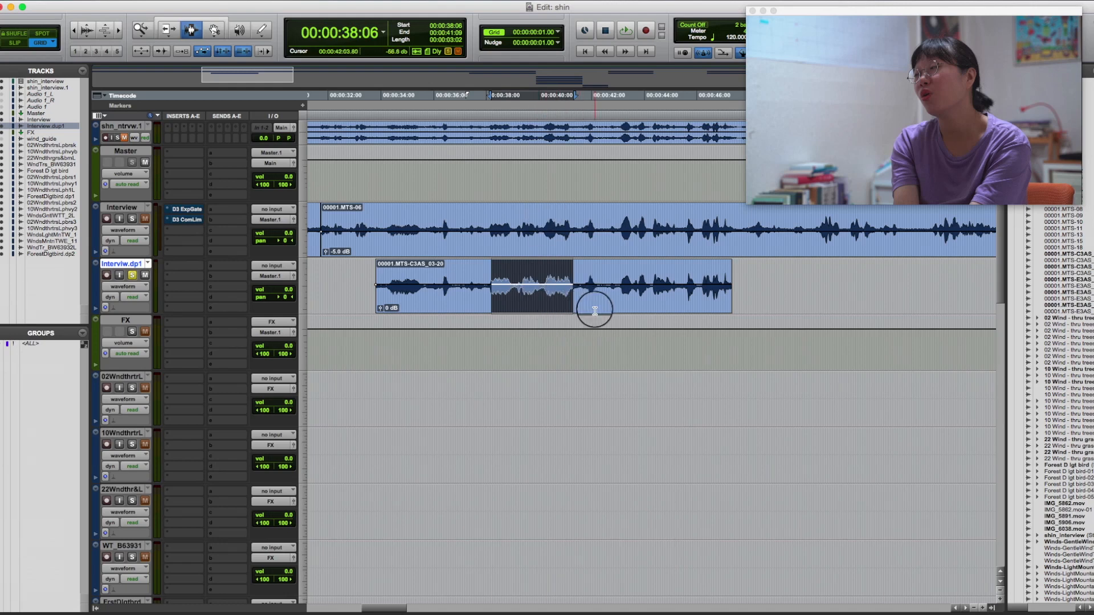
left_click_drag(605, 279, 598, 295)
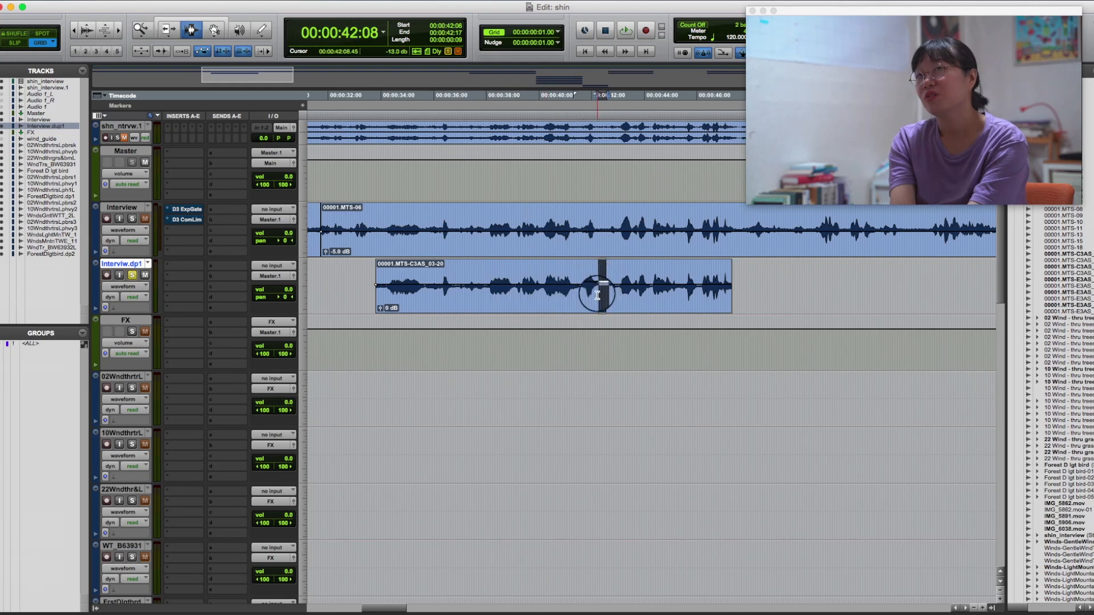
left_click(488, 278)
left_click_drag(488, 278, 453, 276)
left_click(455, 275)
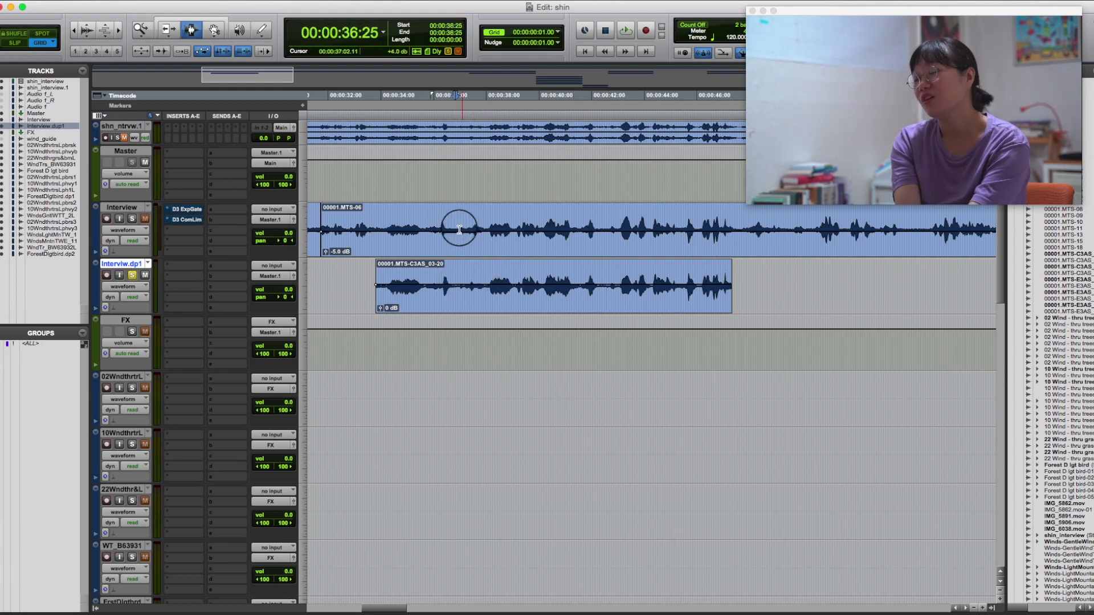
Compare the levels of the phrases between 00:00:38:00 and 00:00:41:12 on Interview.dup1 and Interview.
left_click_drag(489, 285, 573, 286)
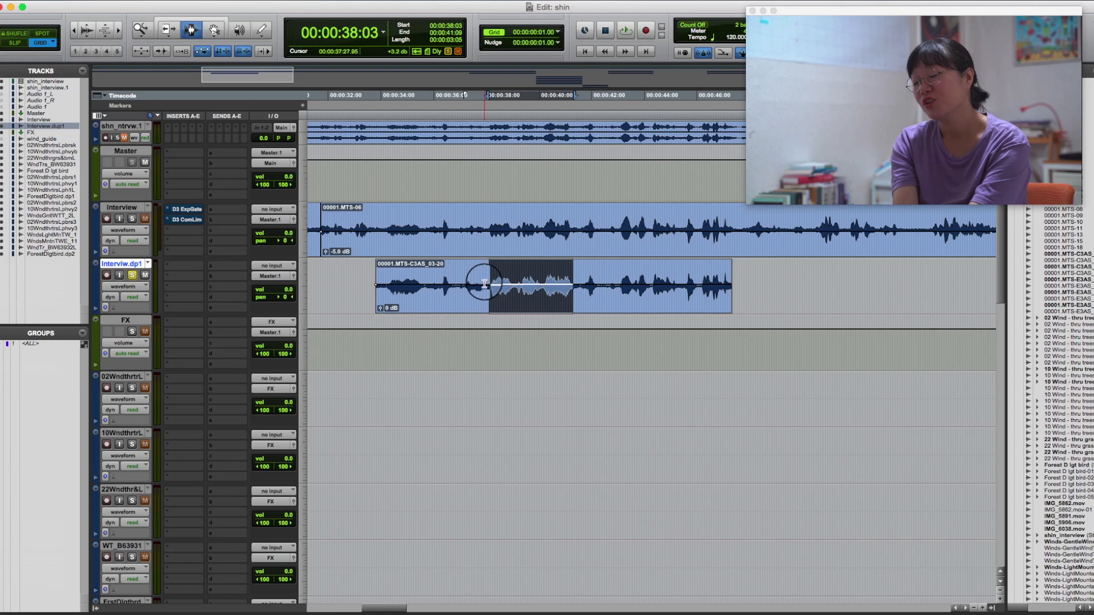
left_click_drag(484, 283, 576, 294)
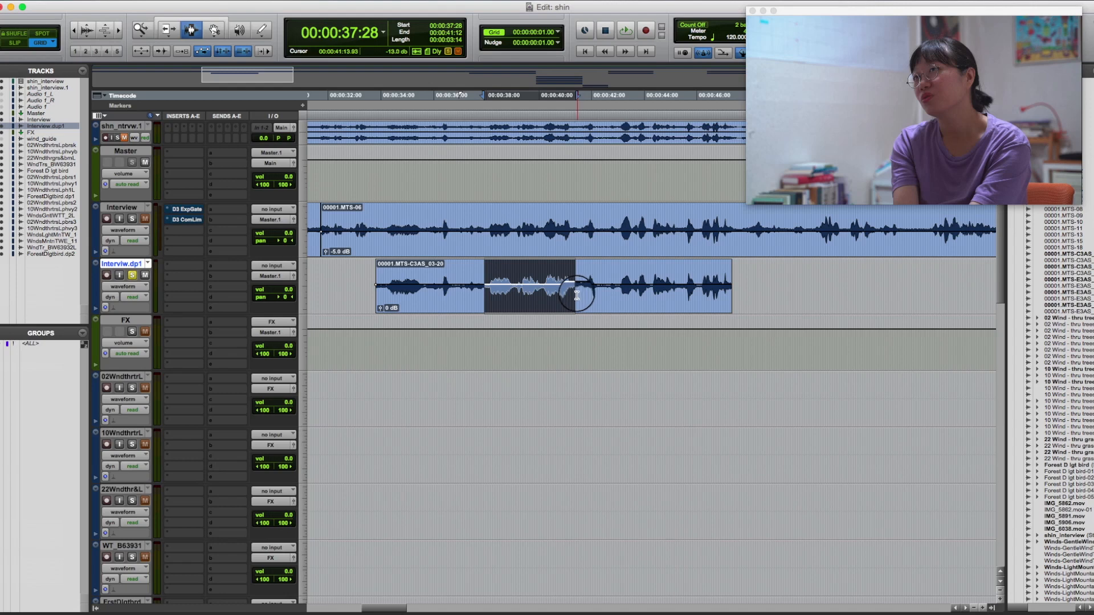
left_click_drag(487, 281, 571, 288)
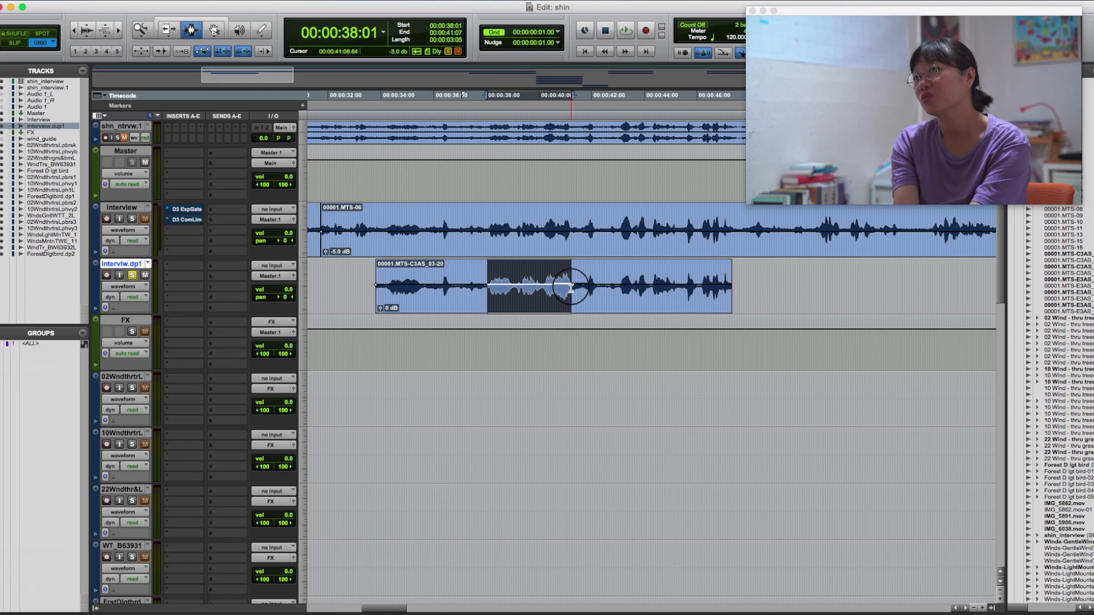
left_click_drag(571, 288, 489, 285)
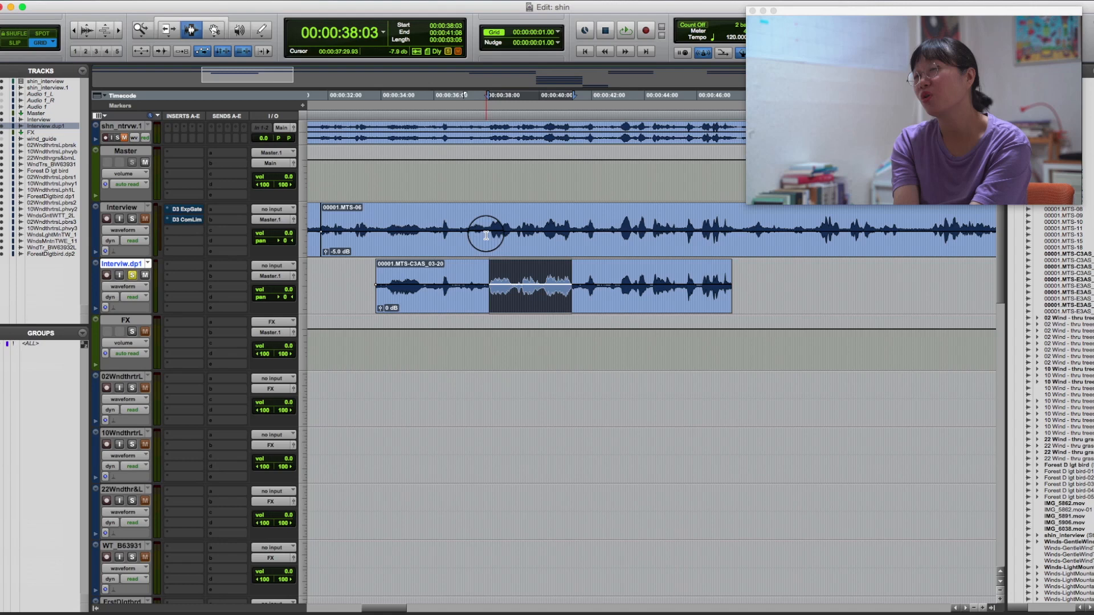
left_click_drag(486, 235, 575, 239)
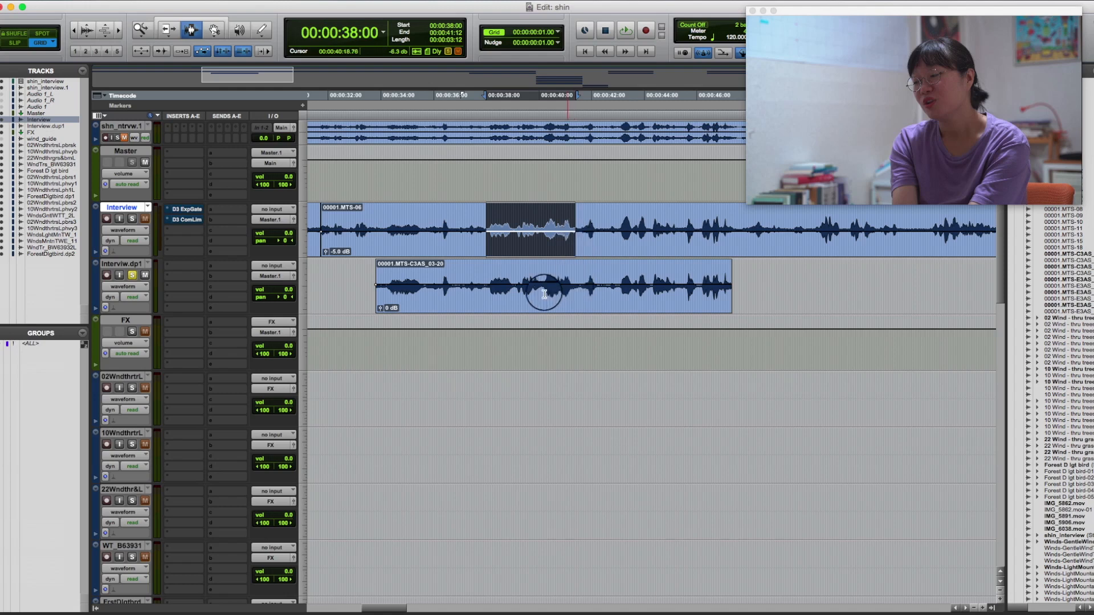
left_click_drag(489, 289, 573, 290)
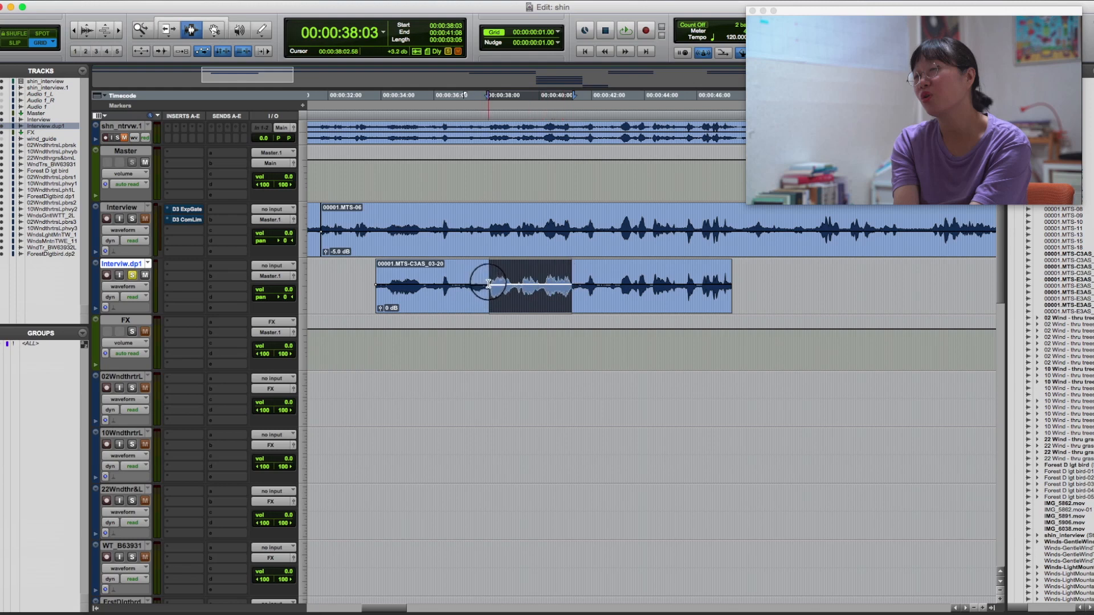
left_click_drag(485, 281, 576, 288)
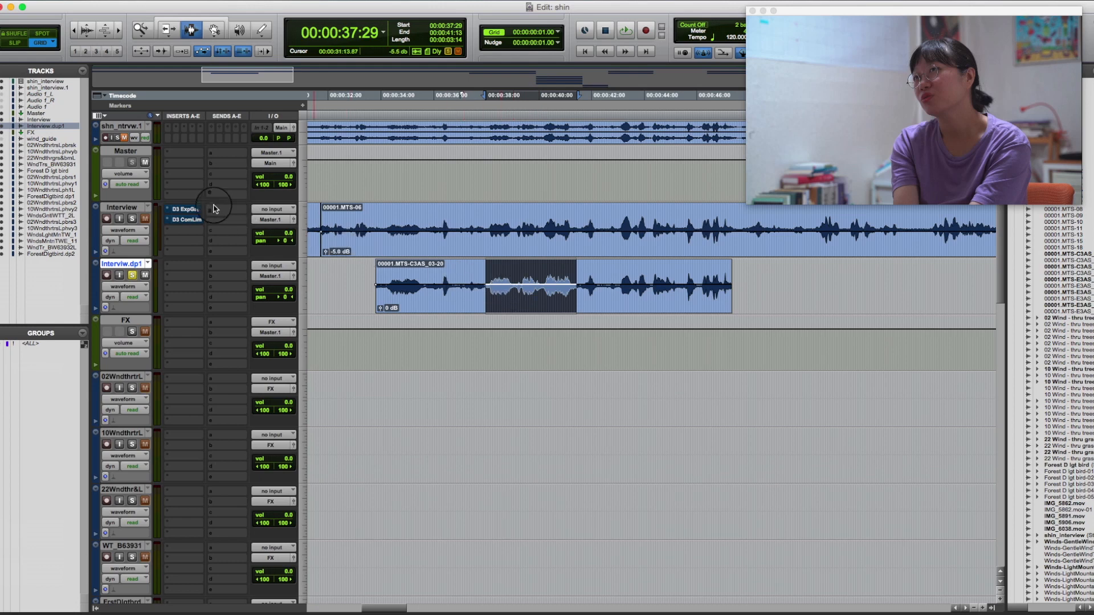
Set the Range of Interview's Expander/Gate insert to -80.0 dB for the quiet gap at 00:00:42:06.
left_click(181, 211)
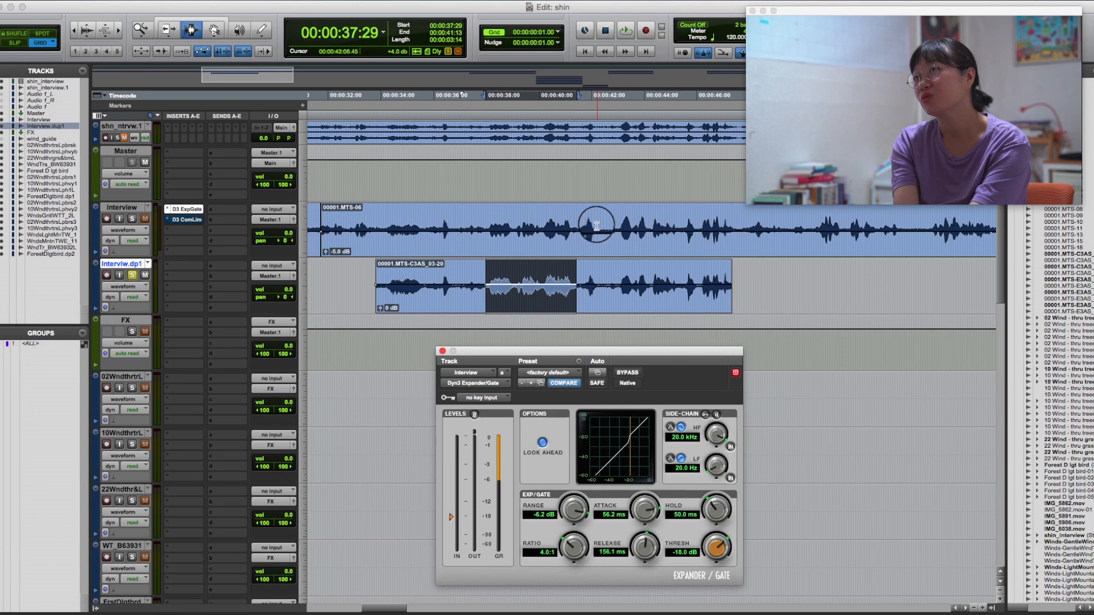
left_click_drag(596, 228, 610, 227)
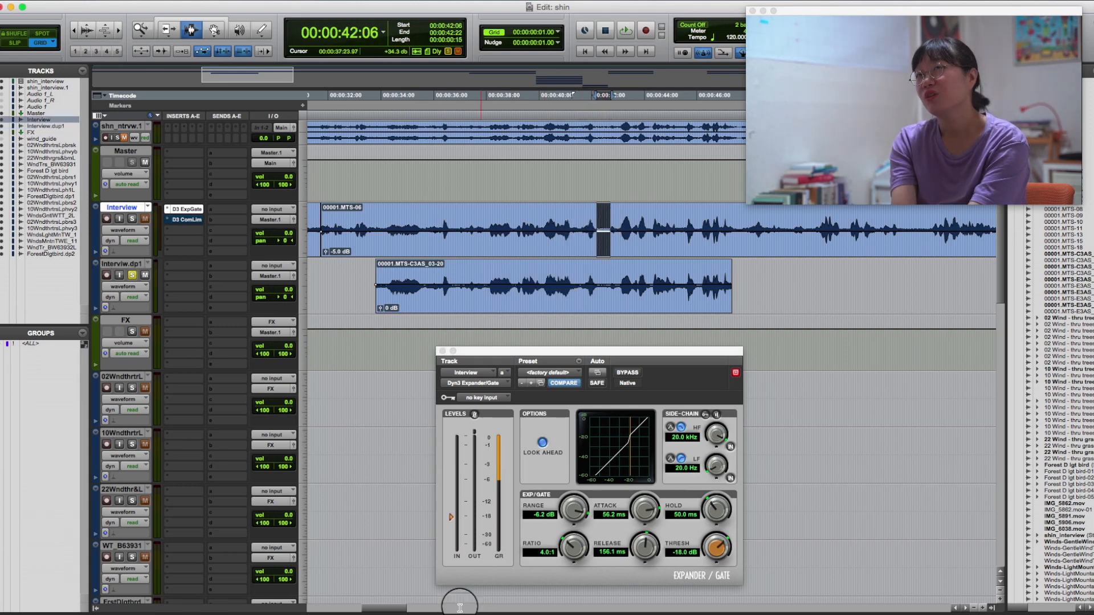
left_click_drag(570, 513, 556, 601)
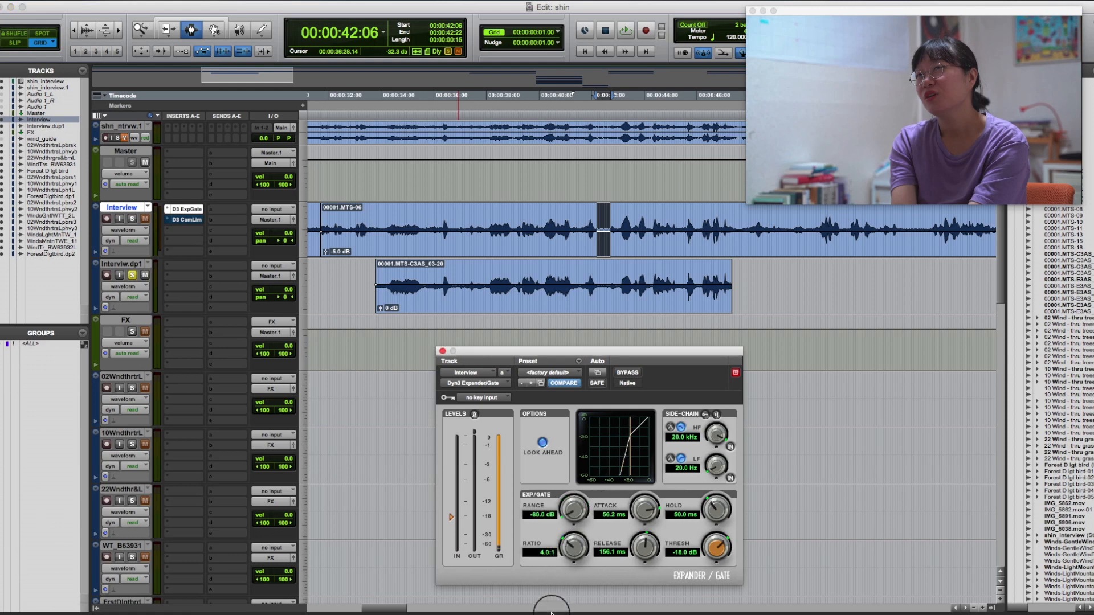
Play the soloed Interview track from 00:00:37:13 and set its Expander/Gate threshold to -16.8 dB.
left_click(471, 230)
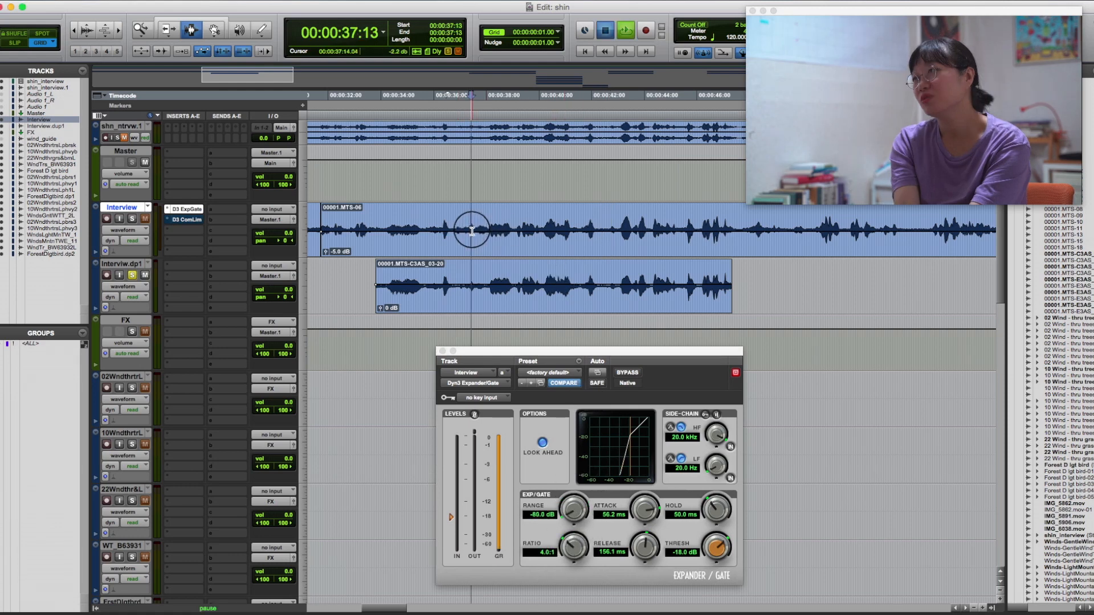
key("space")
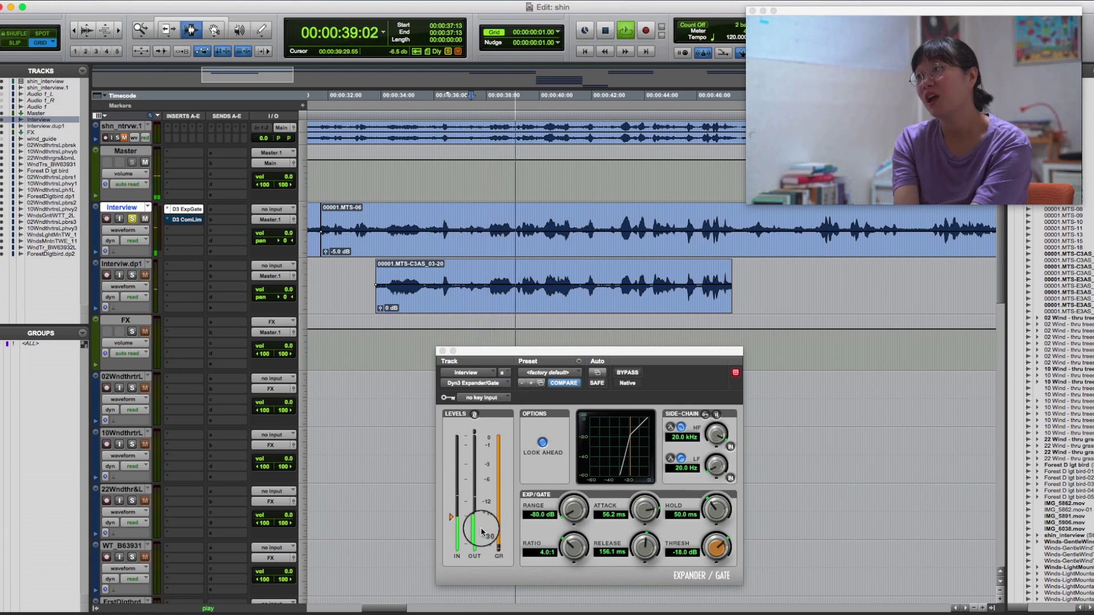
left_click_drag(451, 519, 451, 517)
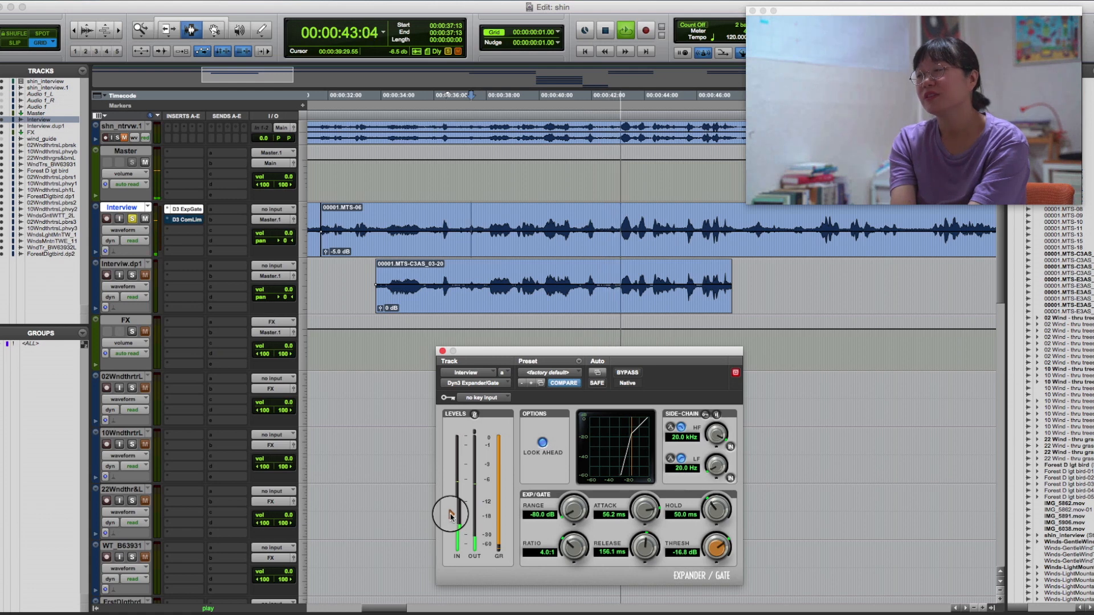
Stop playback and copy Interview's audio from 00:00:33:23 to 00:00:47:09 onto Interview.dup1, replacing the clip there.
key("space")
left_click(596, 232)
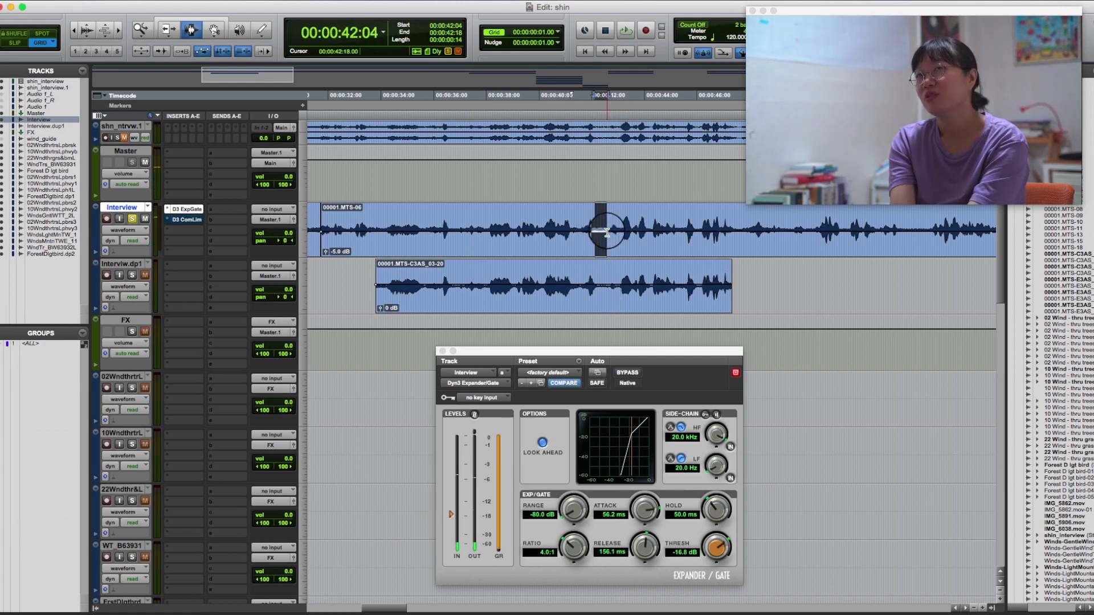
left_click(536, 228)
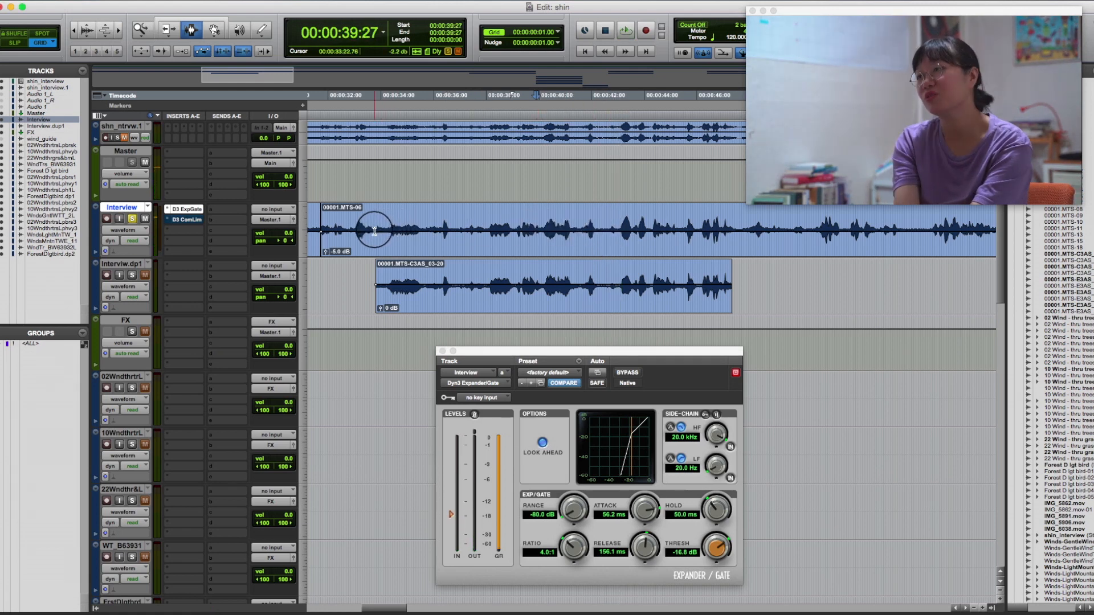
left_click_drag(375, 227, 731, 242)
key("super+c")
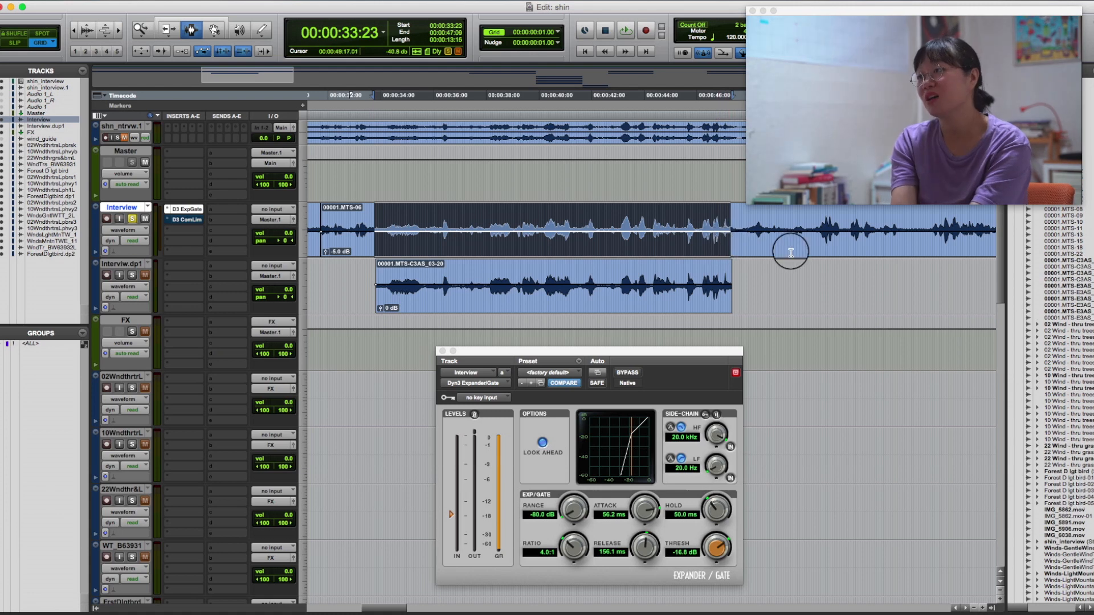
key("semicolon")
key("super+v")
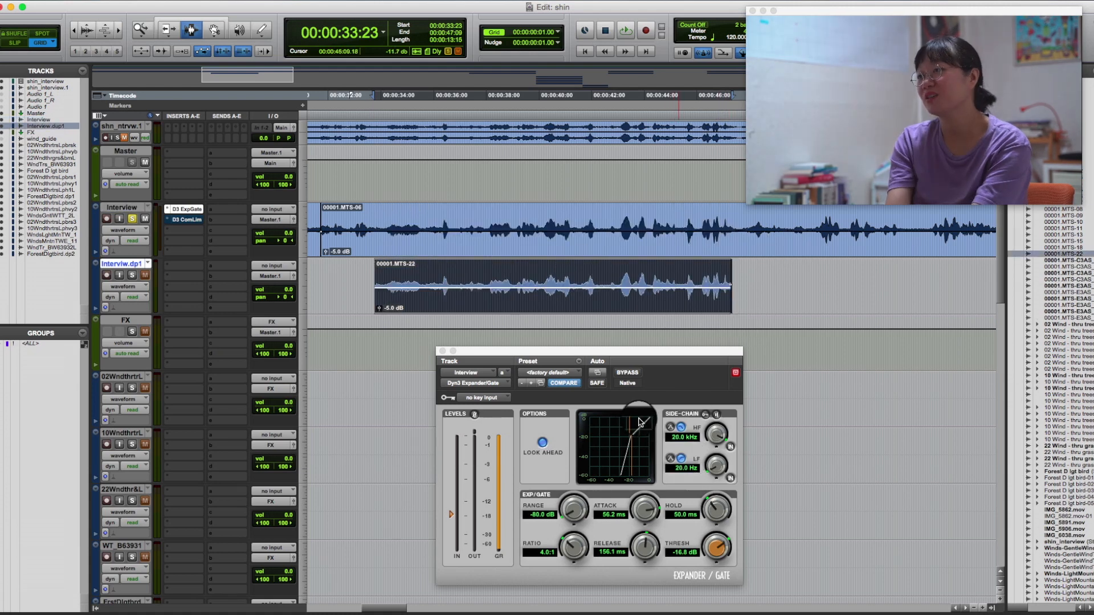
Render the copied clip with the AudioSuite Dyn3 Expander/Gate, using the settings copied from Interview's Expander/Gate insert.
left_click(254, 1)
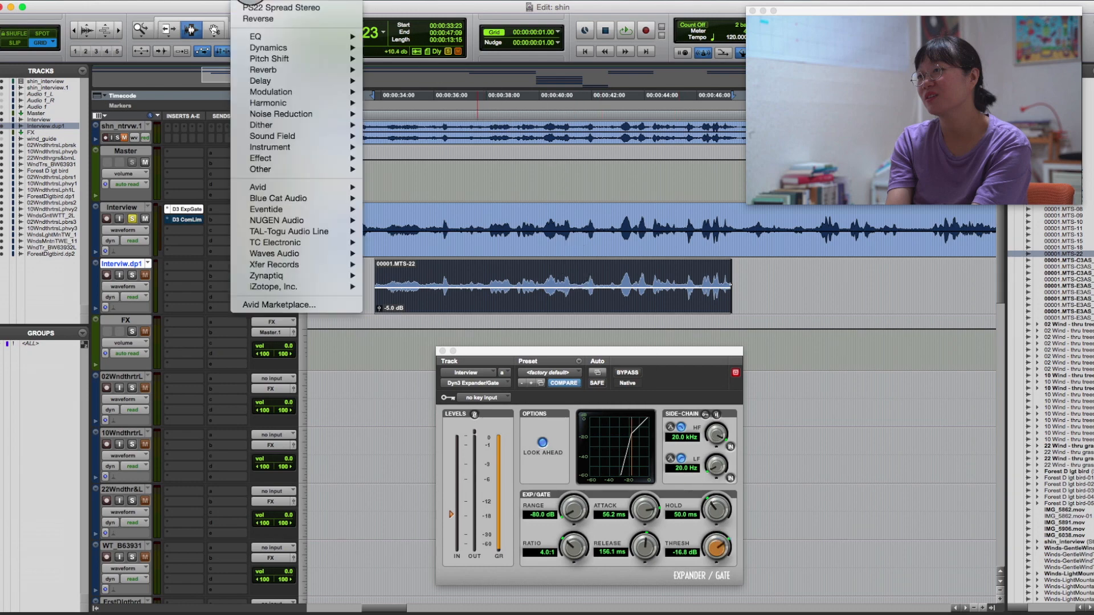
mouse_move(321, 191)
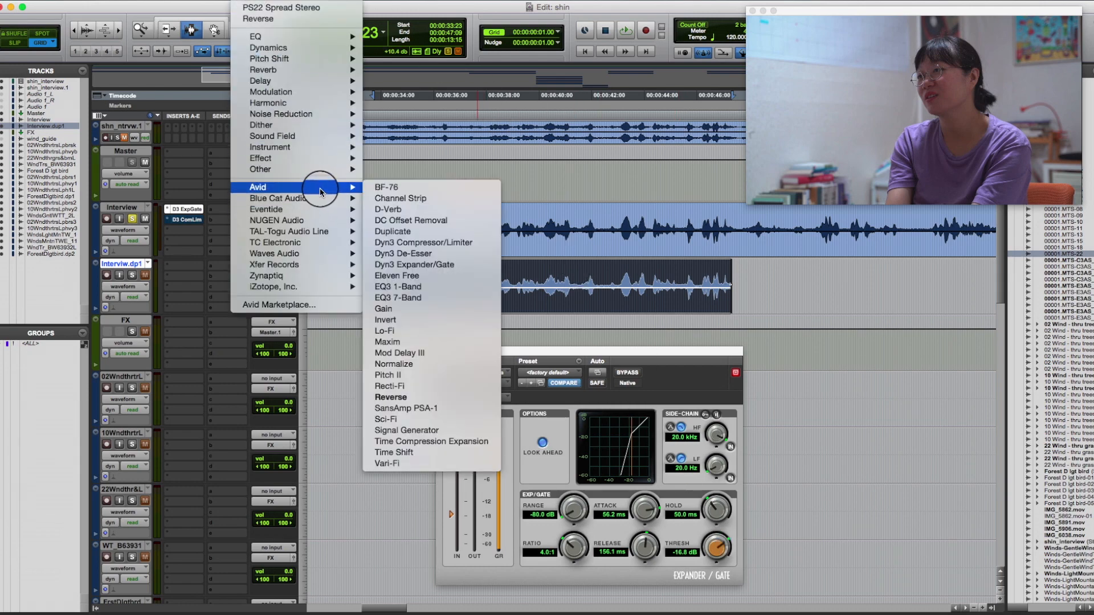
left_click(417, 266)
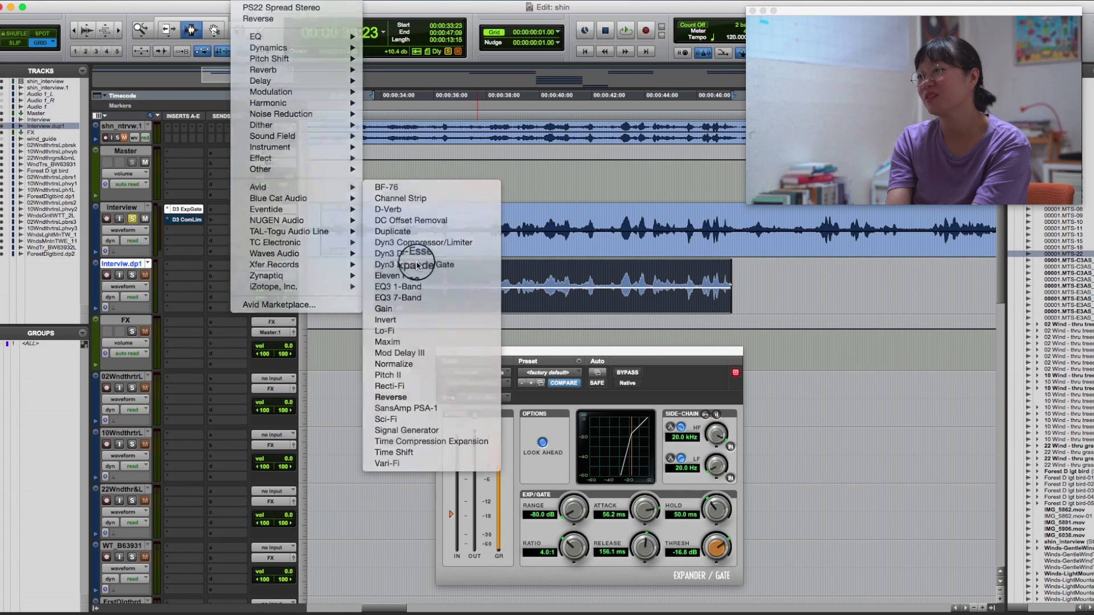
left_click(579, 362)
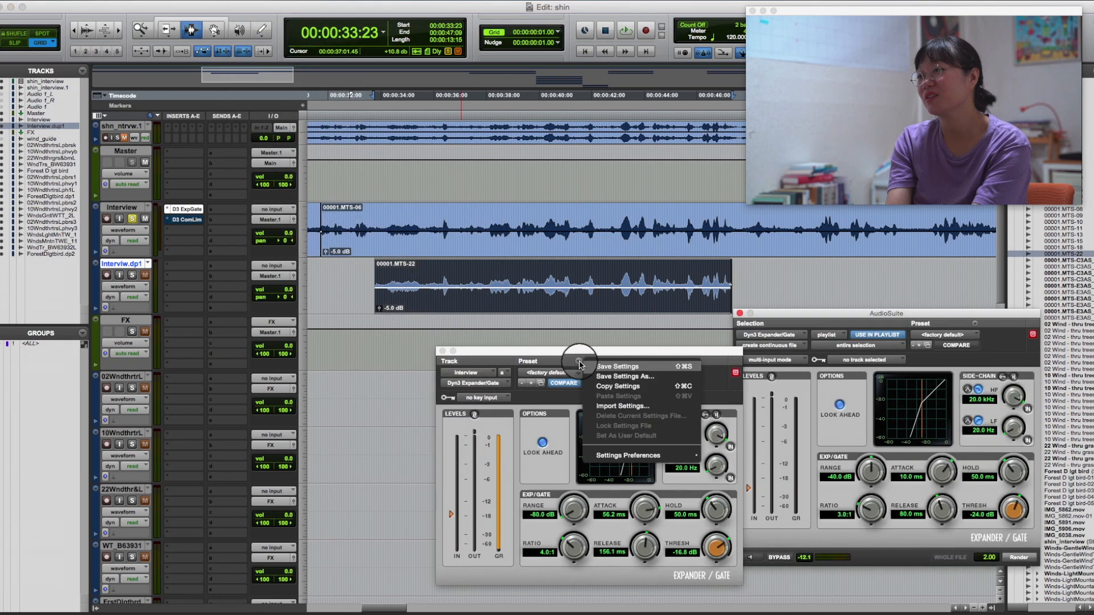
left_click(615, 389)
left_click(975, 324)
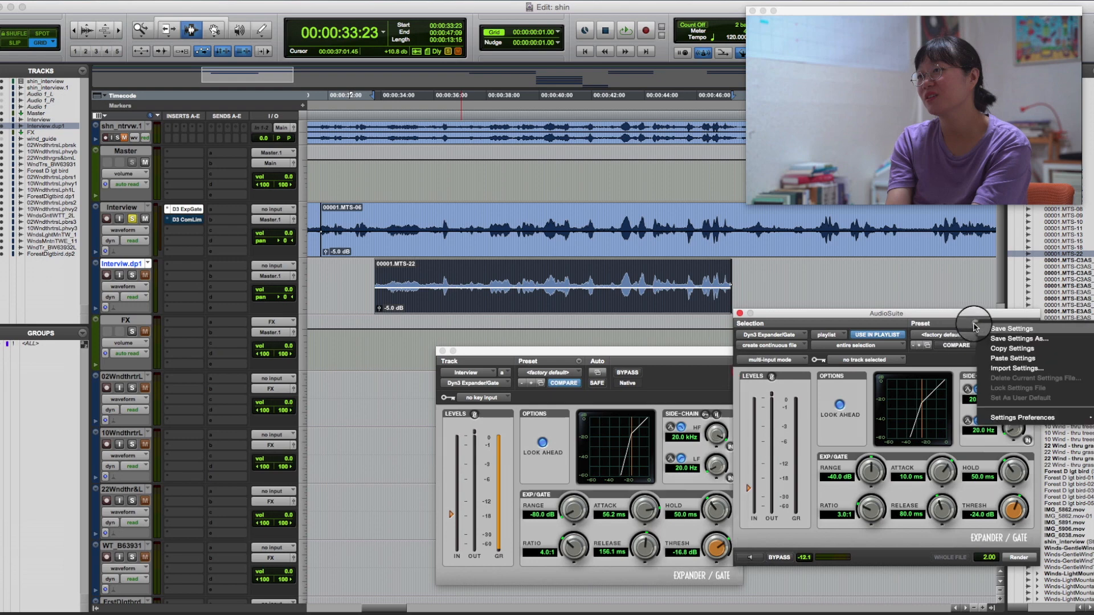
left_click(1013, 359)
left_click(1018, 556)
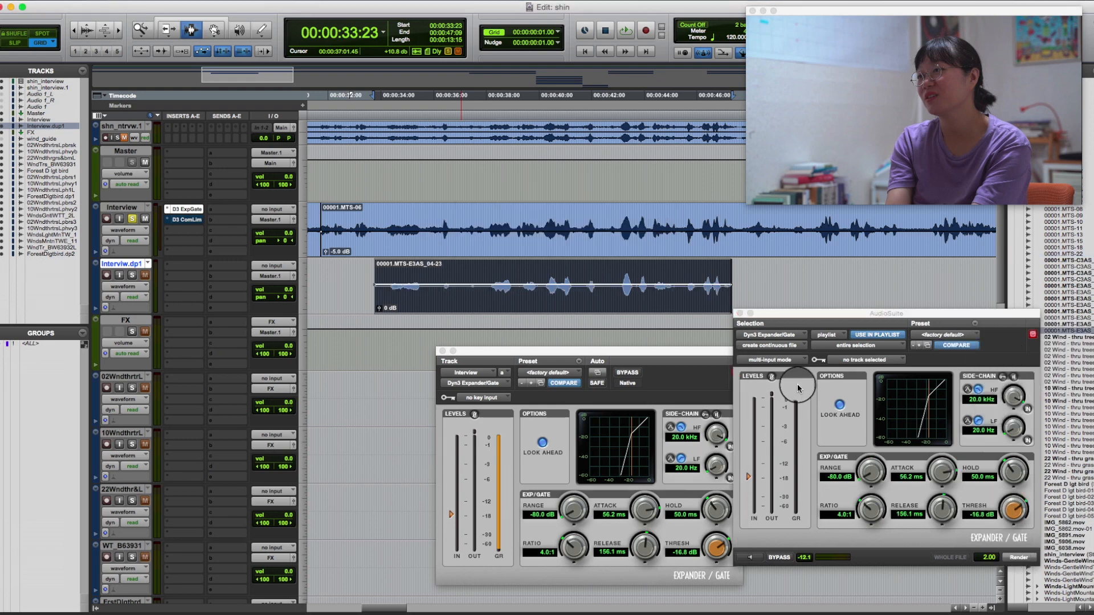
Examine the rendered clip's gaps between phrases on Interview.dup1, from about 00:00:38:00 to 00:00:43:01.
left_click_drag(604, 285, 627, 285)
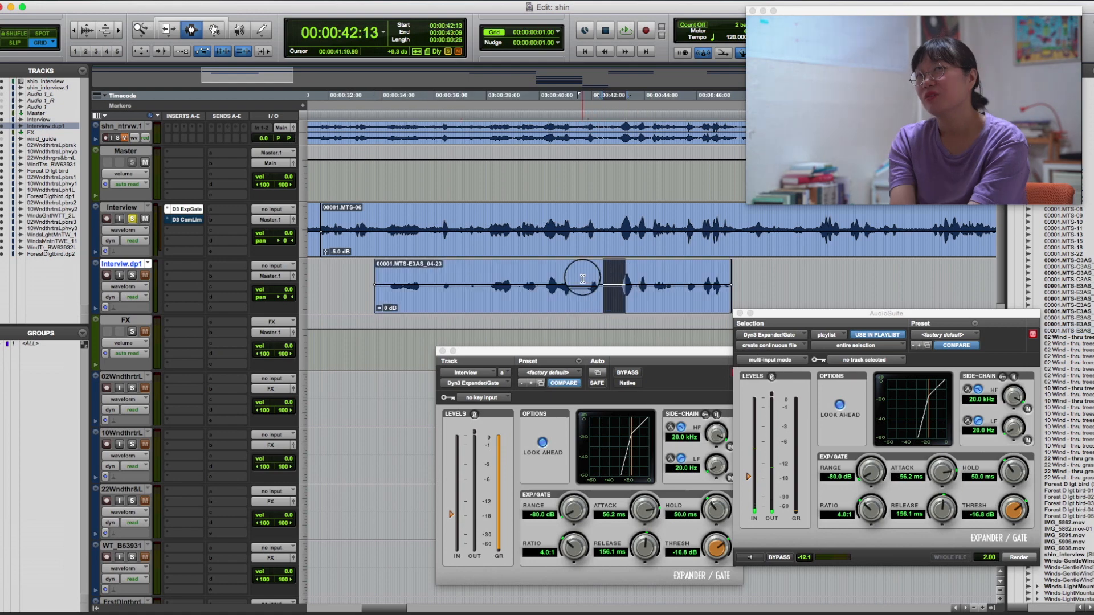
left_click(579, 283)
left_click(482, 278)
left_click(488, 279)
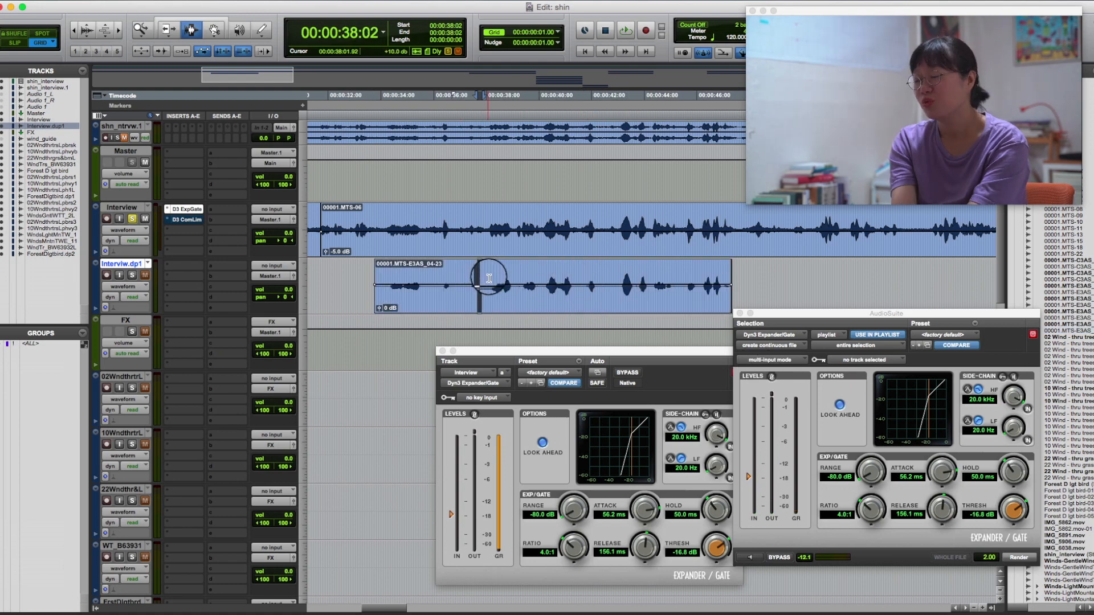
left_click_drag(521, 283, 525, 284)
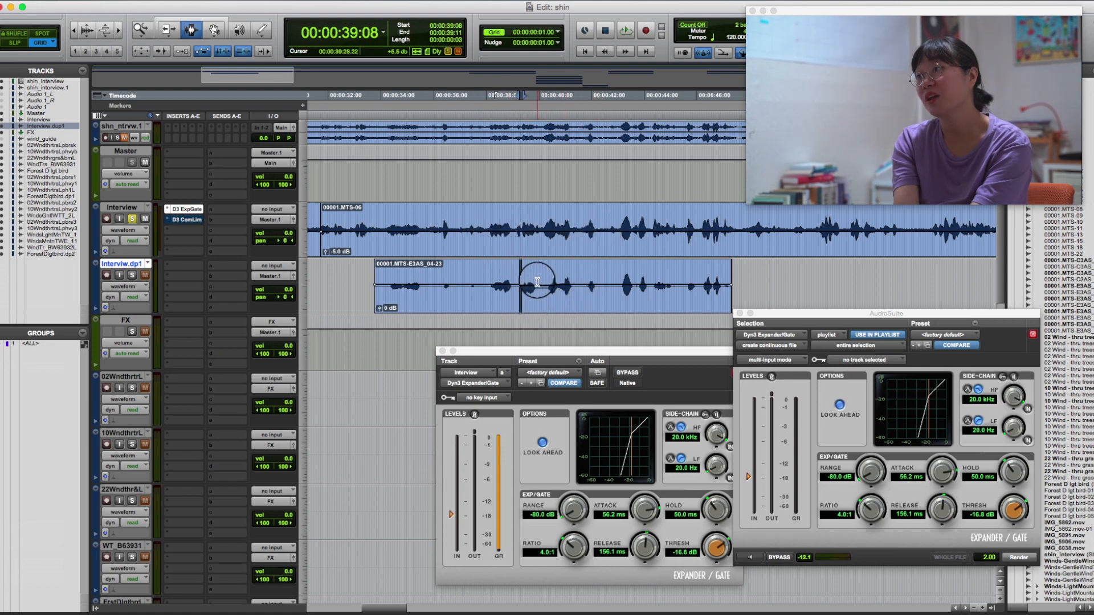
left_click(596, 284)
mouse_move(597, 284)
left_mouse_down()
mouse_move(609, 283)
mouse_move(577, 282)
left_mouse_up()
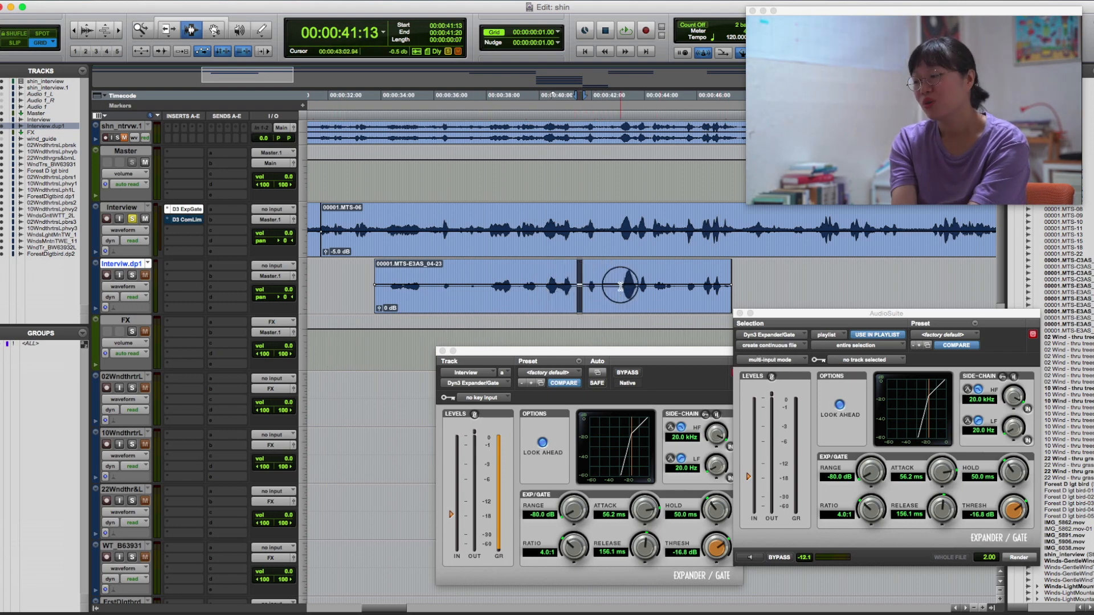
left_click_drag(596, 282, 619, 284)
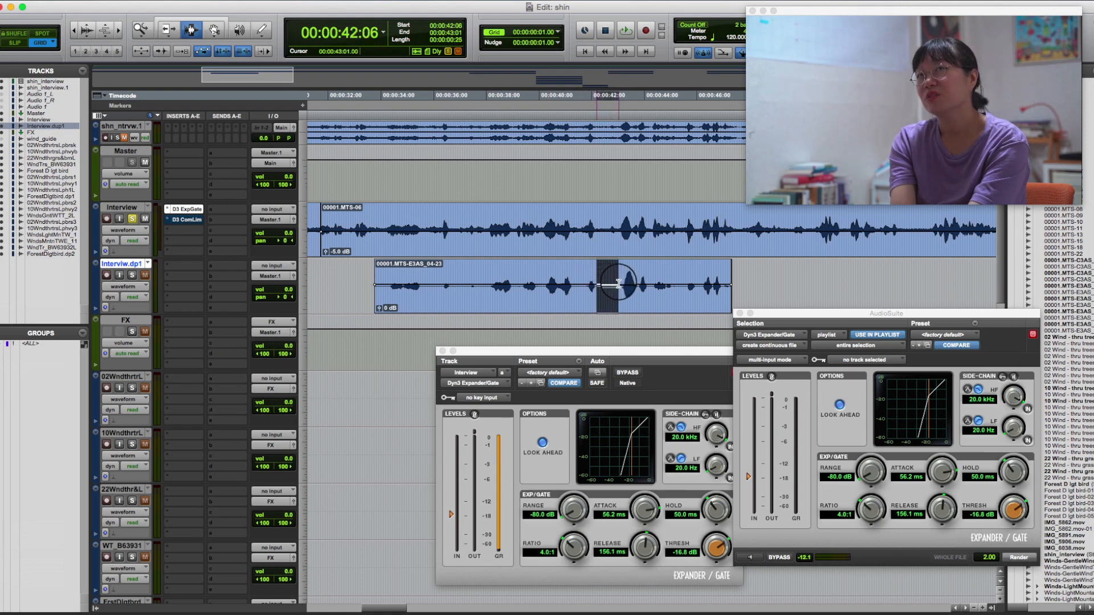
Compare Interview's original phrases from 00:00:37:11 to 00:00:43:26 with the gated phrases on Interview.dup1.
left_click_drag(470, 228, 641, 227)
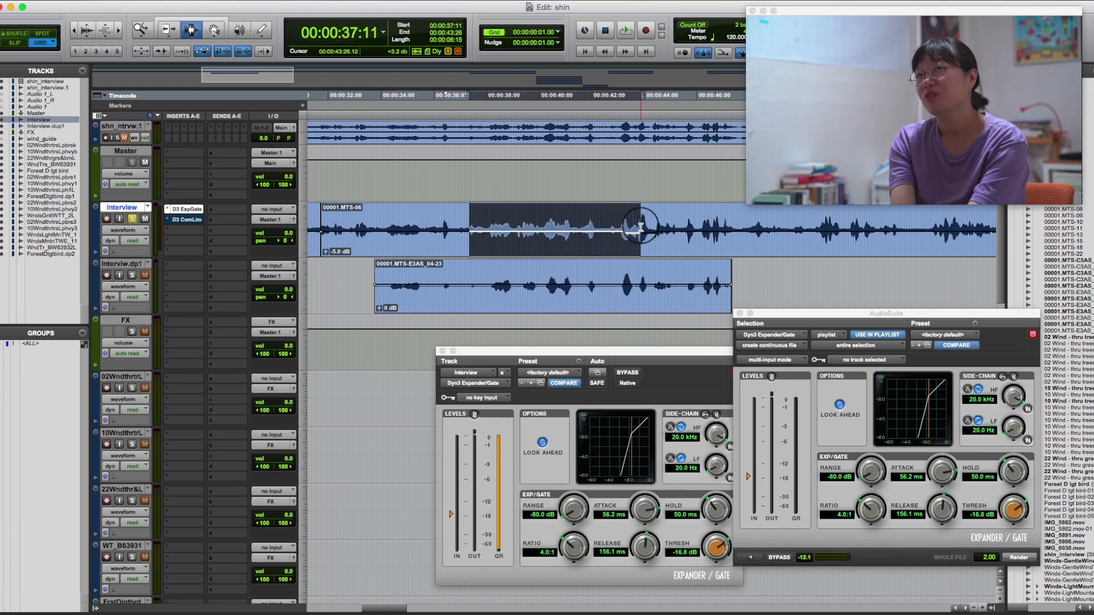
left_click(593, 285)
left_click(505, 285)
left_click(498, 284)
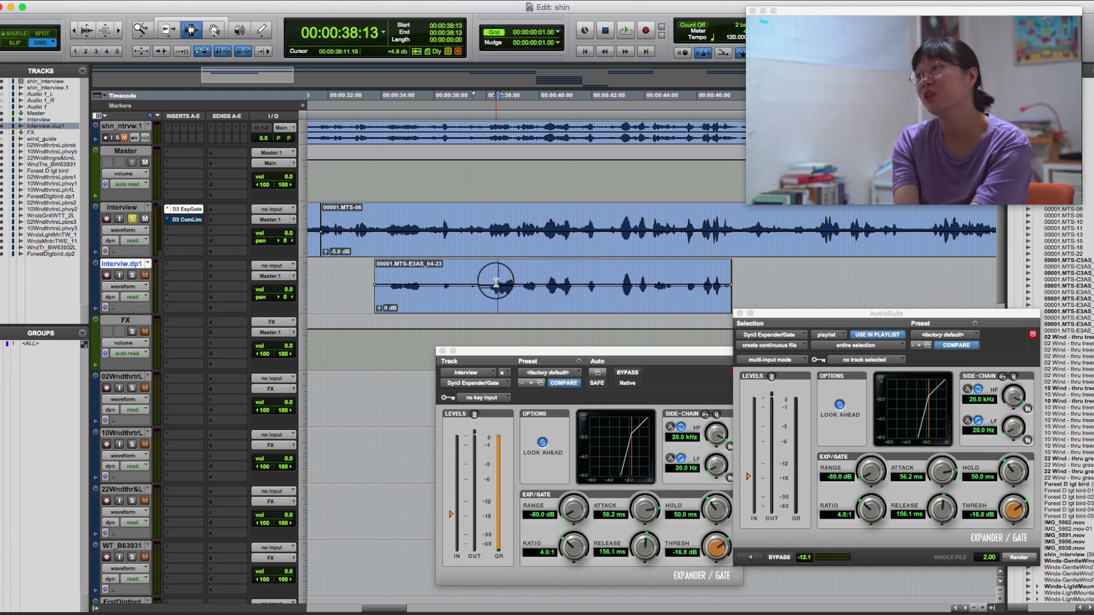
Close both Expander/Gate windows and delete the rendered clip from Interview.dup1.
double_click(545, 277)
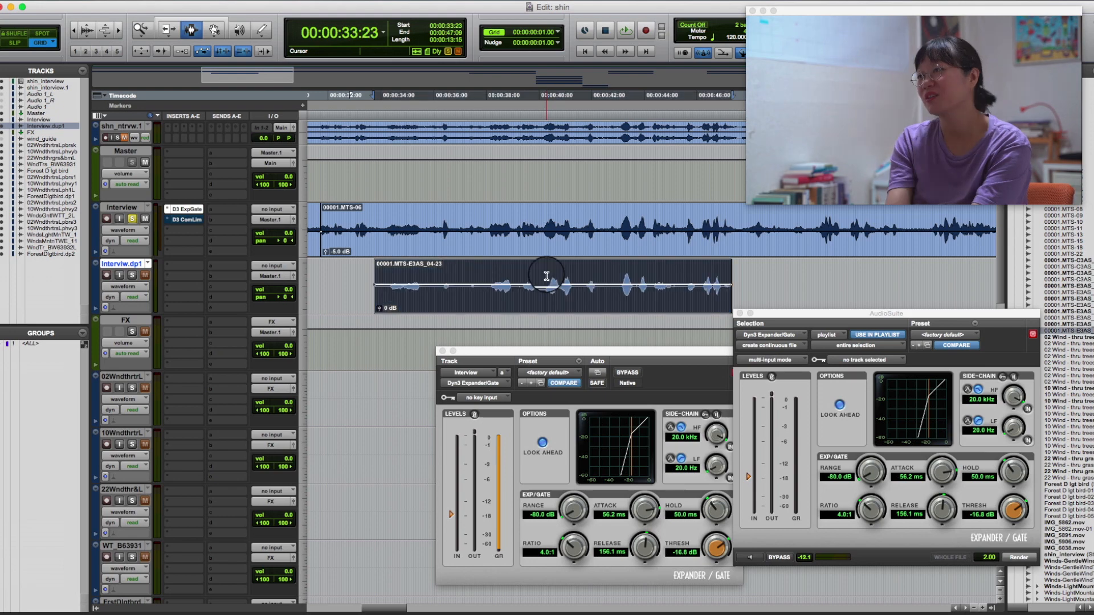
left_click(443, 351)
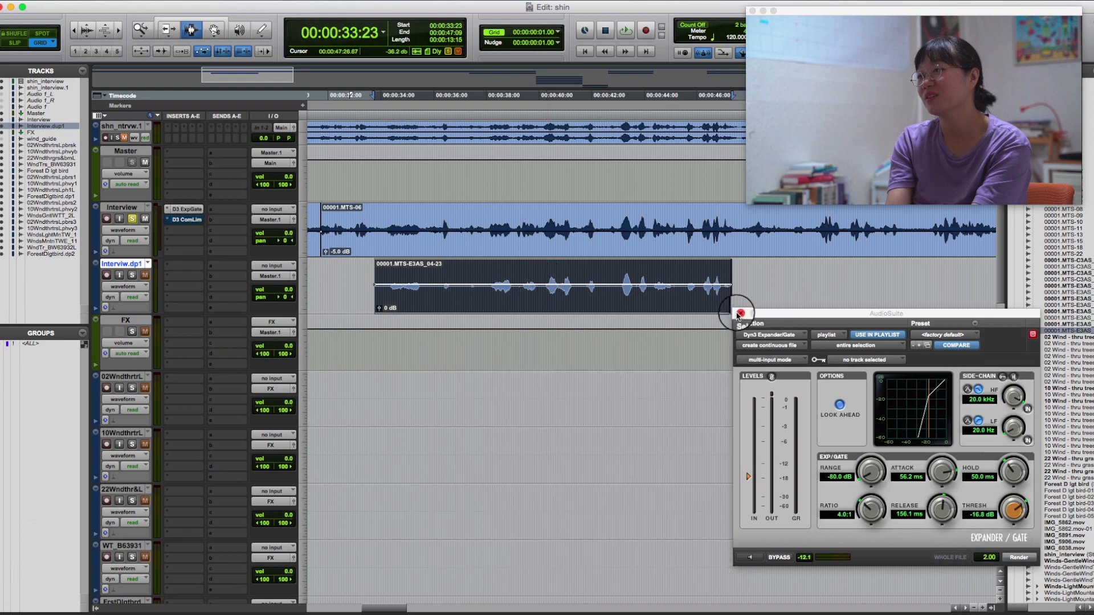
left_click(739, 313)
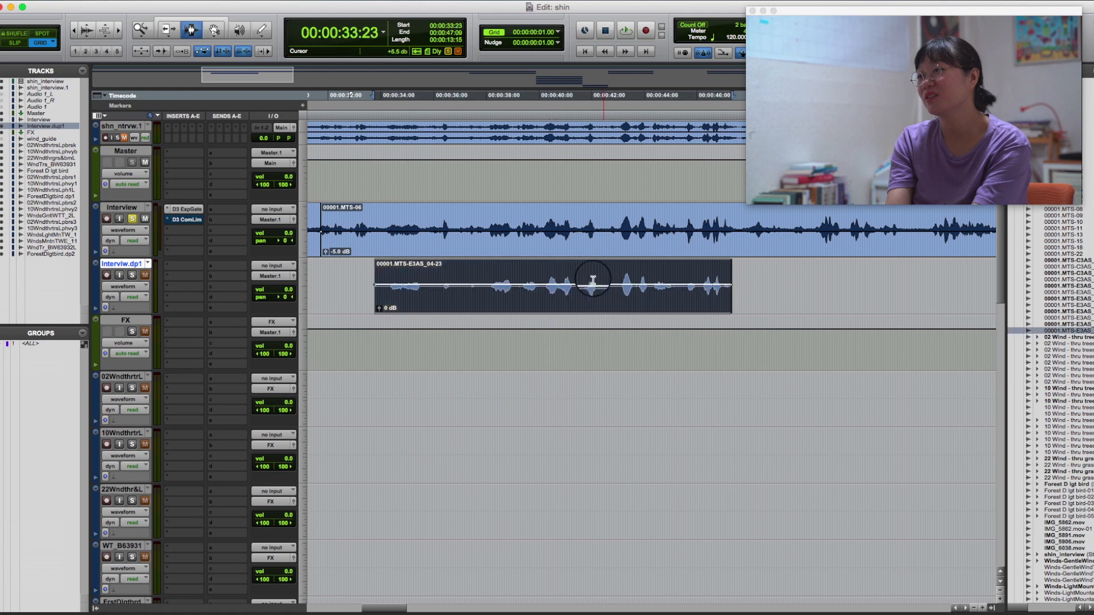
key("Delete")
Delete the Interview.dup1 track together with its active clips.
left_click(174, 267)
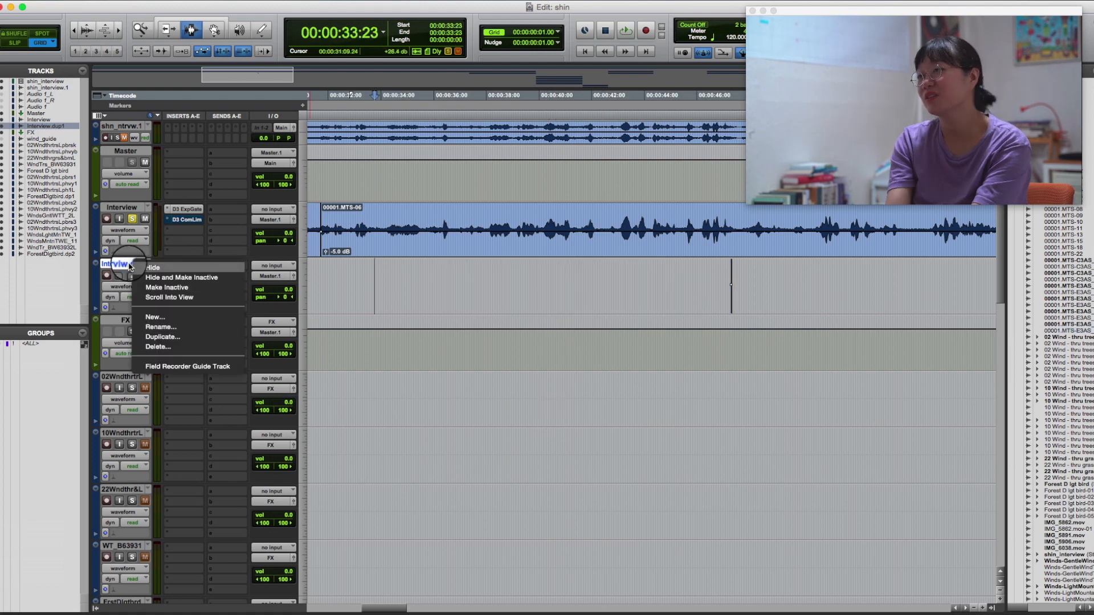
left_click(177, 344)
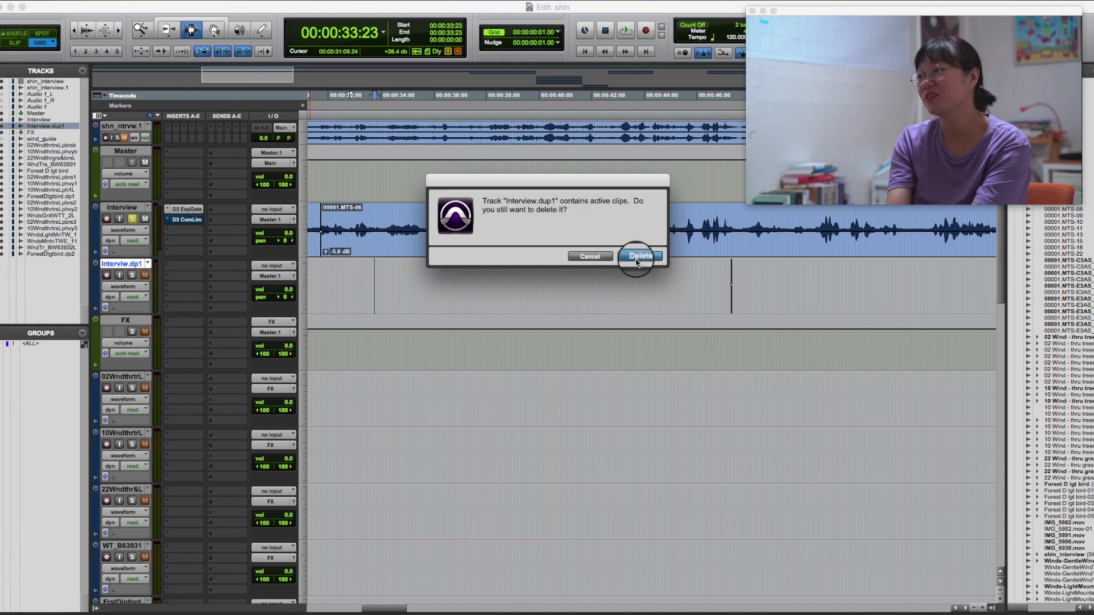
left_click(638, 254)
Select all clips on the Interview track from 00:00:00:00 to 00:04:18:15.
key("r")
key("r")
key("r")
key("r")
key("r")
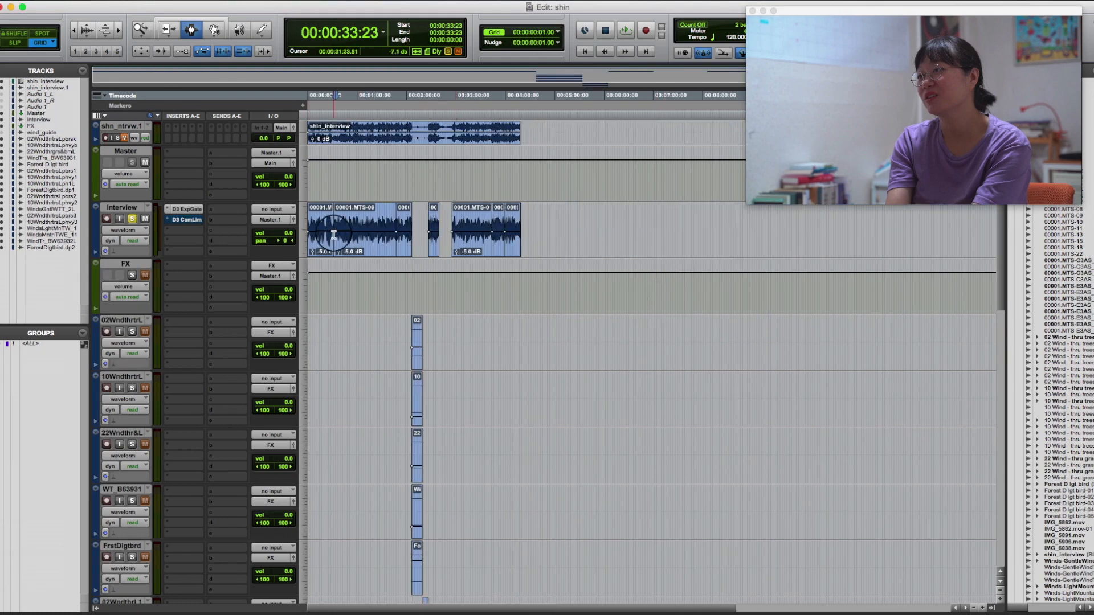
left_click(320, 223)
double_click(320, 223)
double_click(506, 227, "shift")
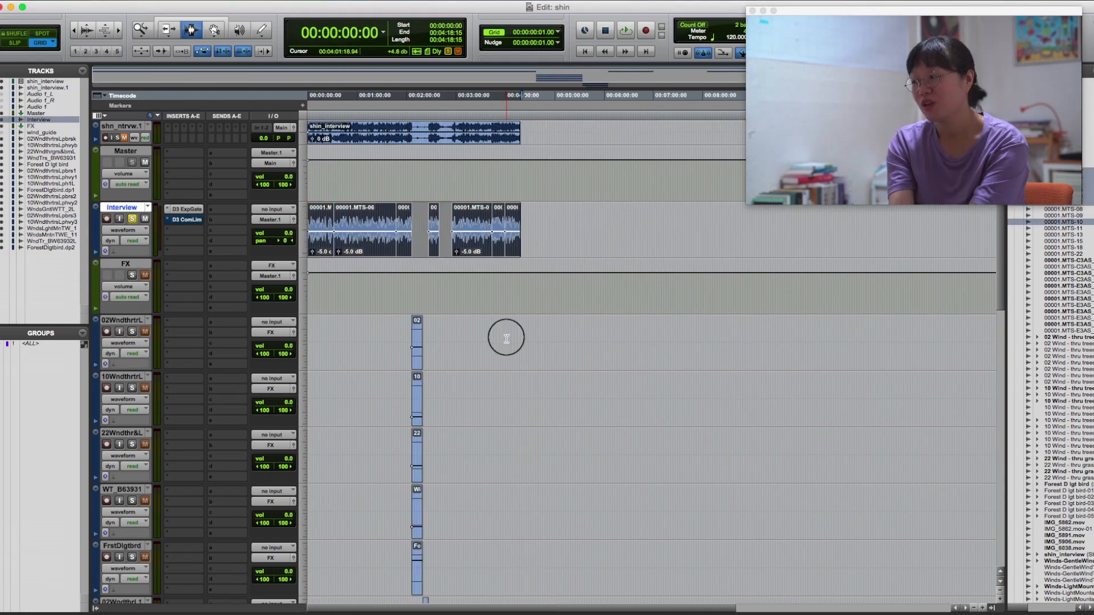